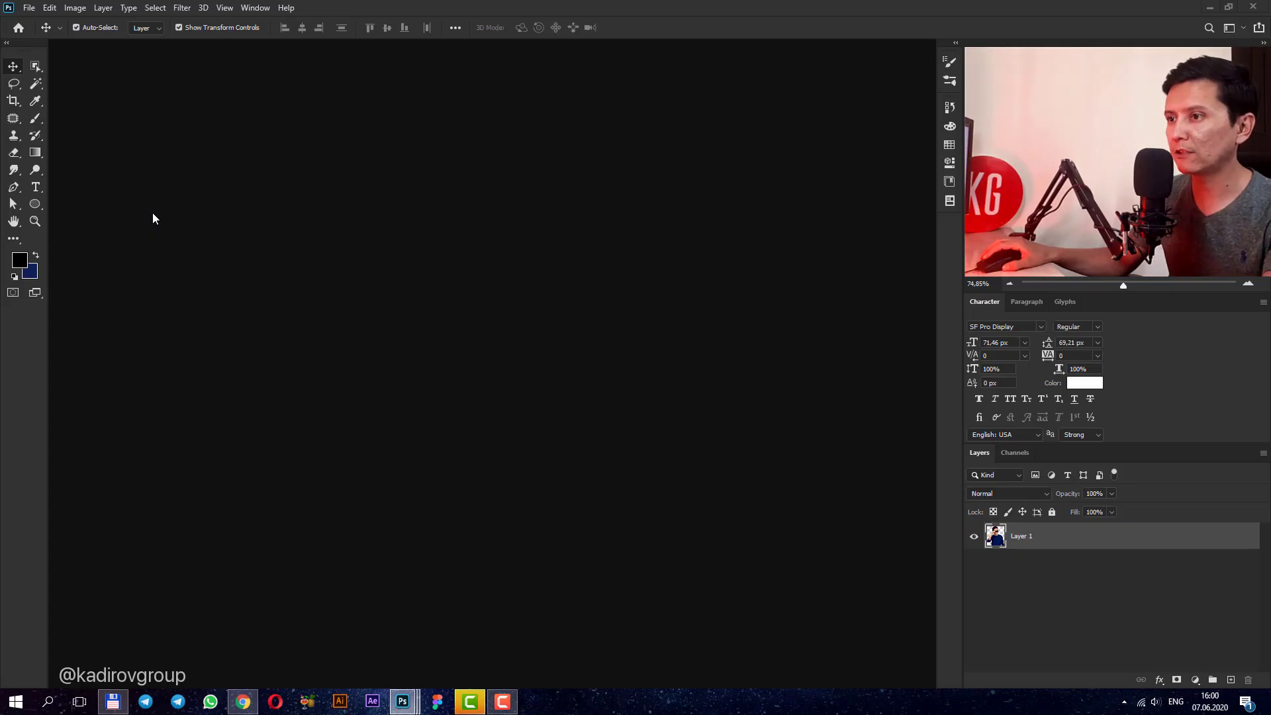
Create a new 1920×1080 document
left_click(29, 8)
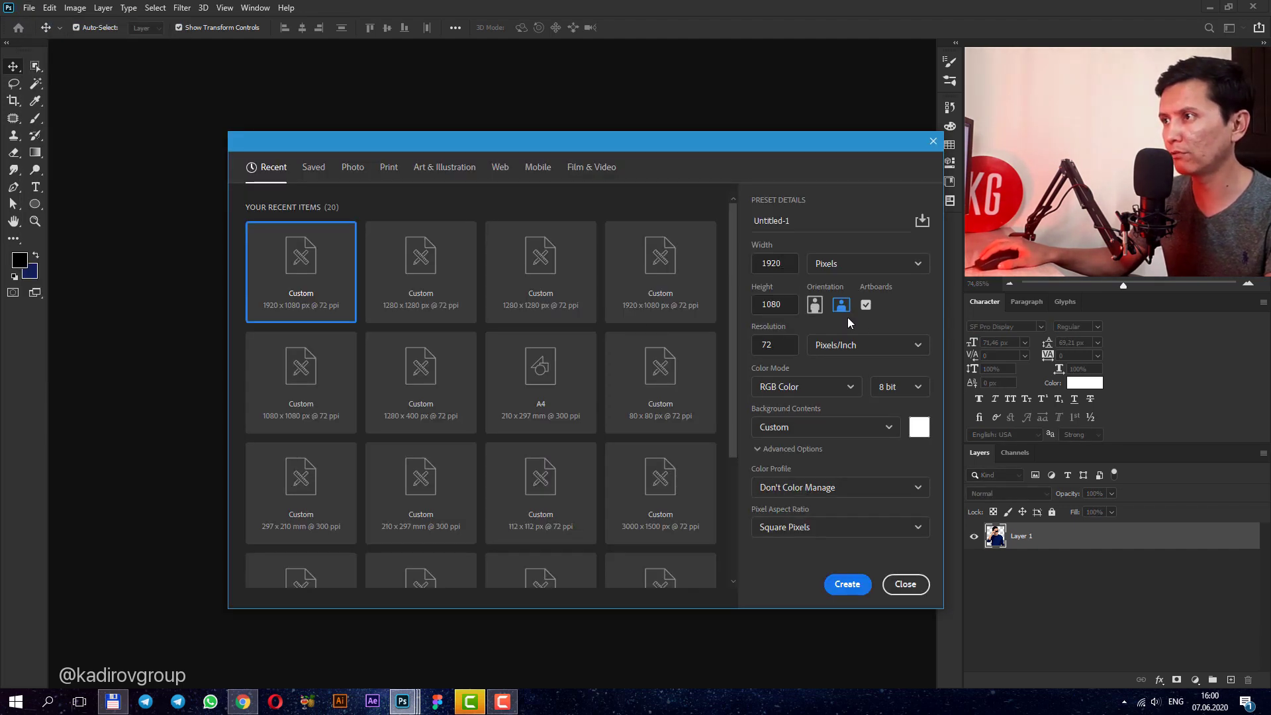
left_click(846, 584)
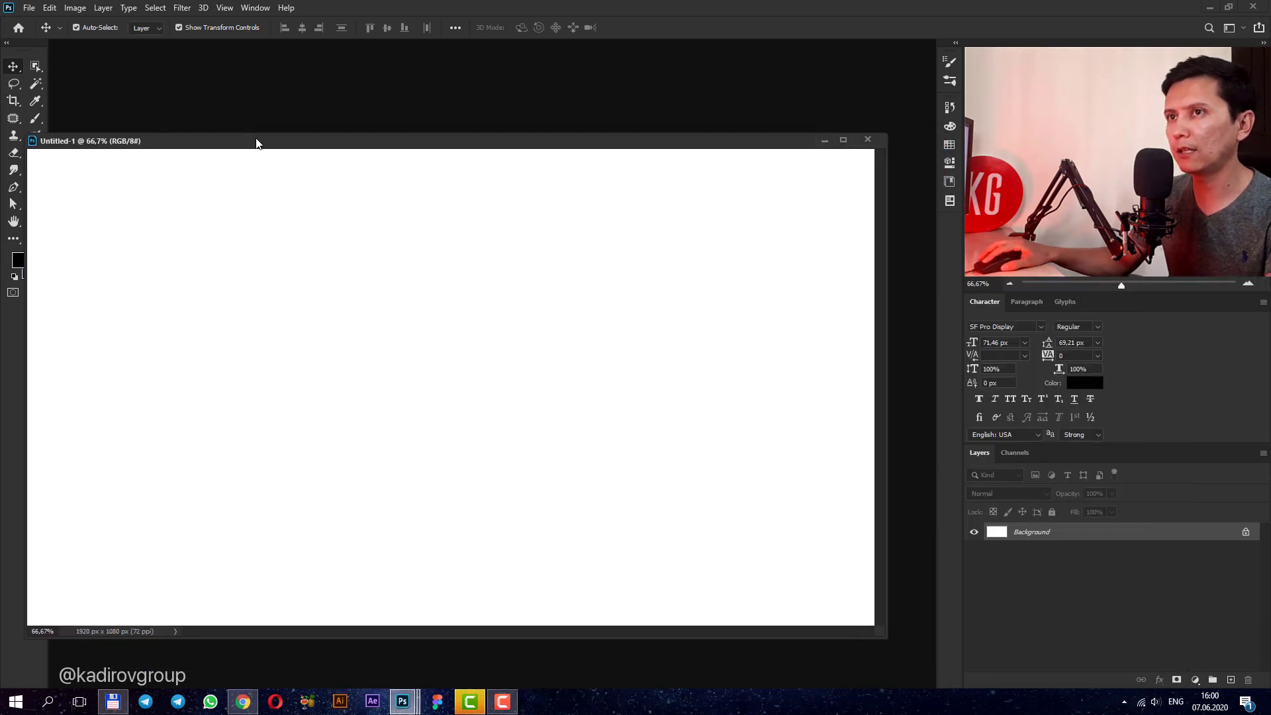
left_click_drag(256, 141, 276, 135)
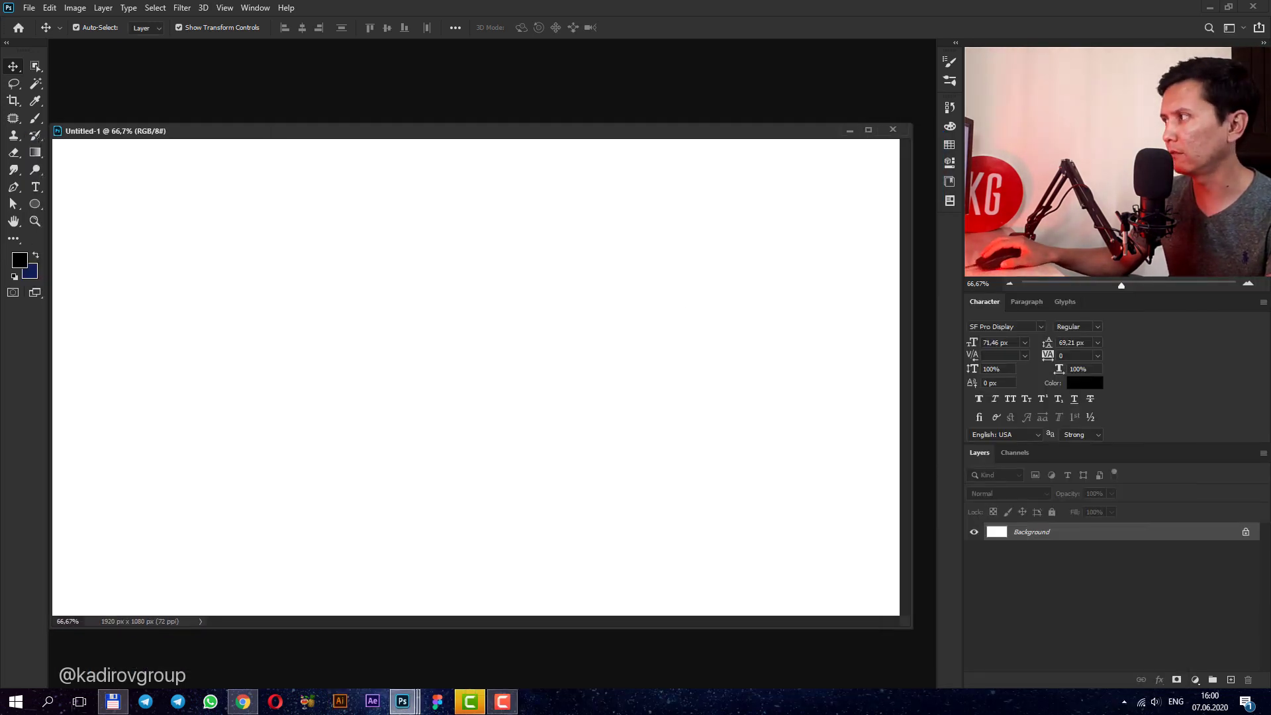
Paste the man-in-sunglasses photo and position it along the canvas's left edge
key("ctrl+v")
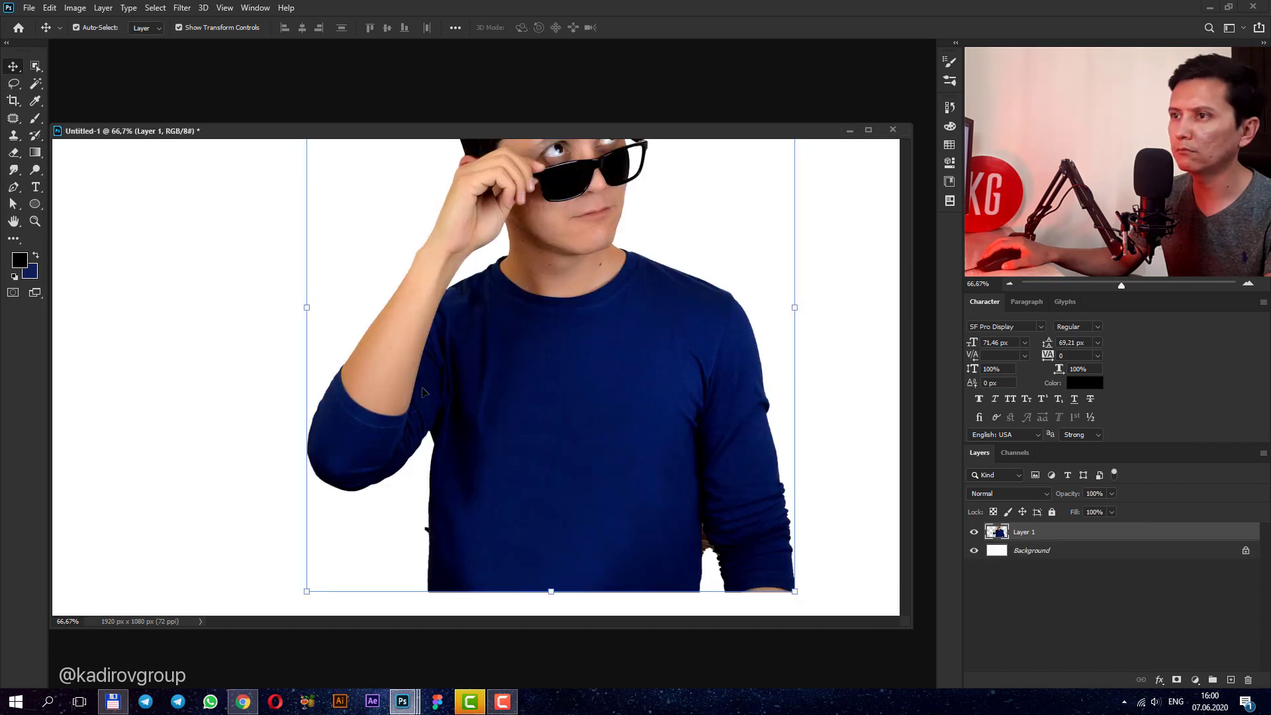
mouse_move(479, 347)
left_mouse_down()
mouse_move(312, 442)
mouse_move(259, 448)
left_mouse_up()
key("f")
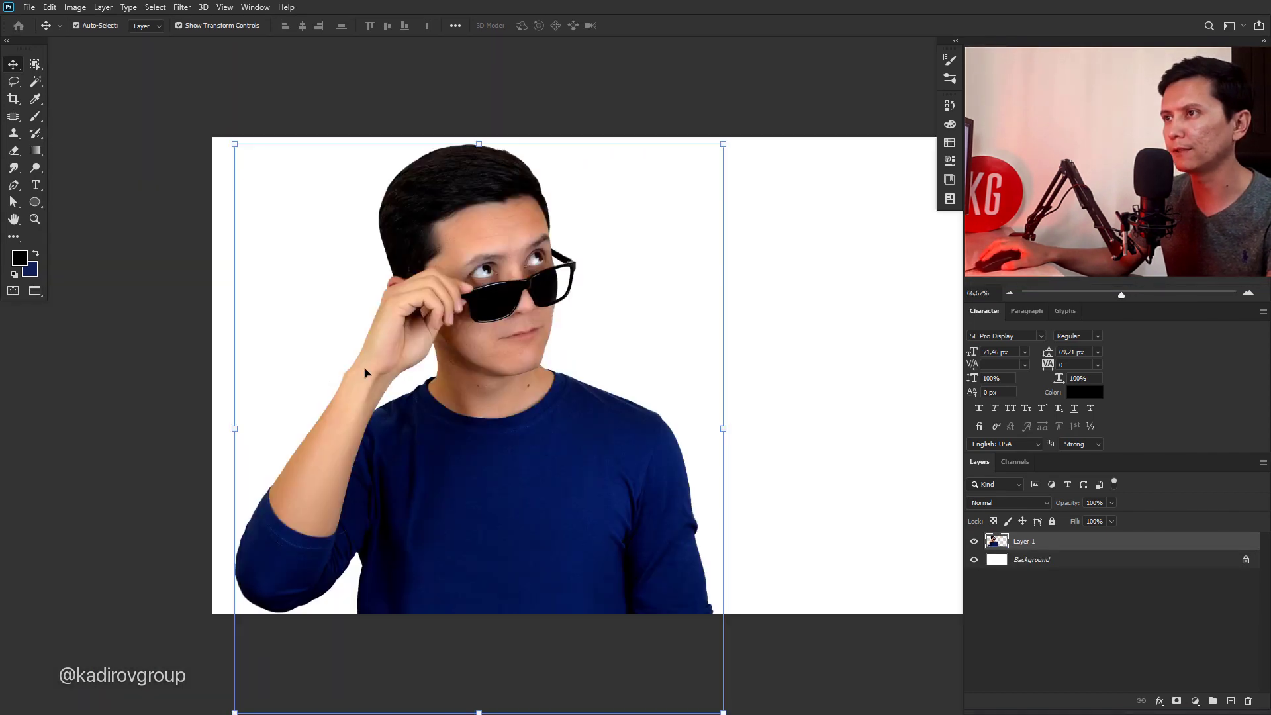
left_click_drag(510, 488, 481, 479)
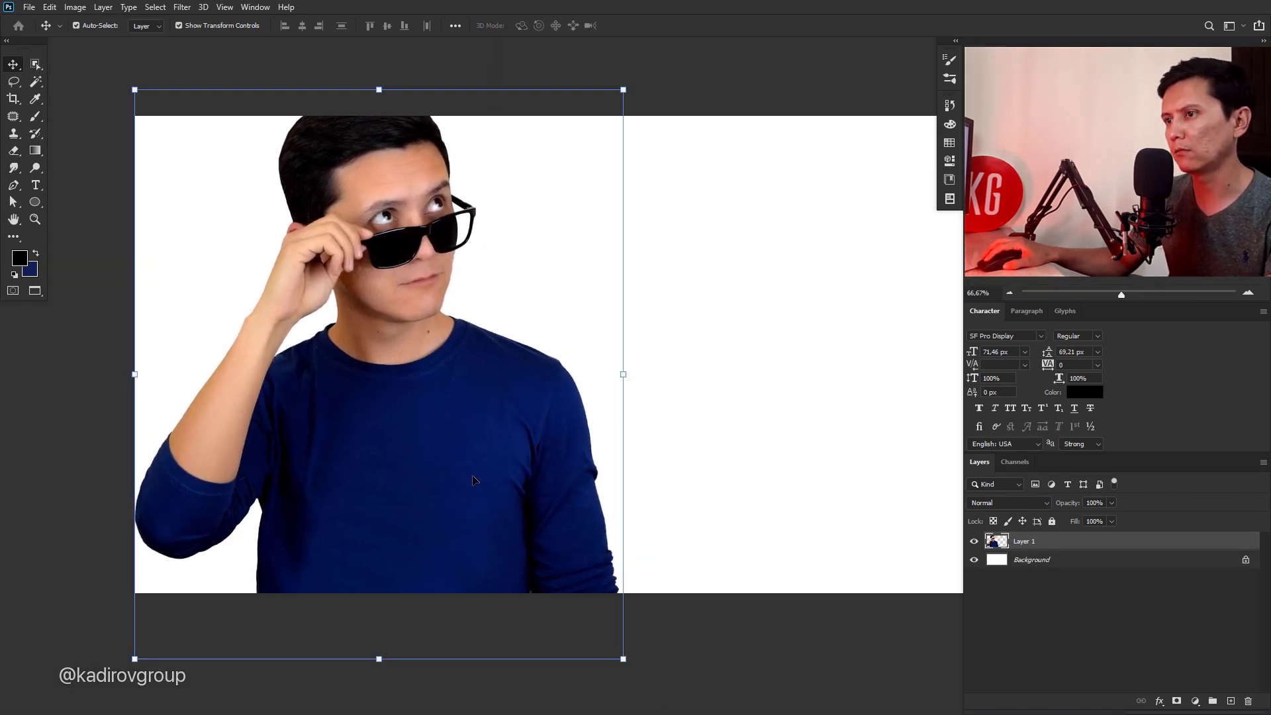
left_click_drag(475, 434, 443, 473)
key("ctrl+minus")
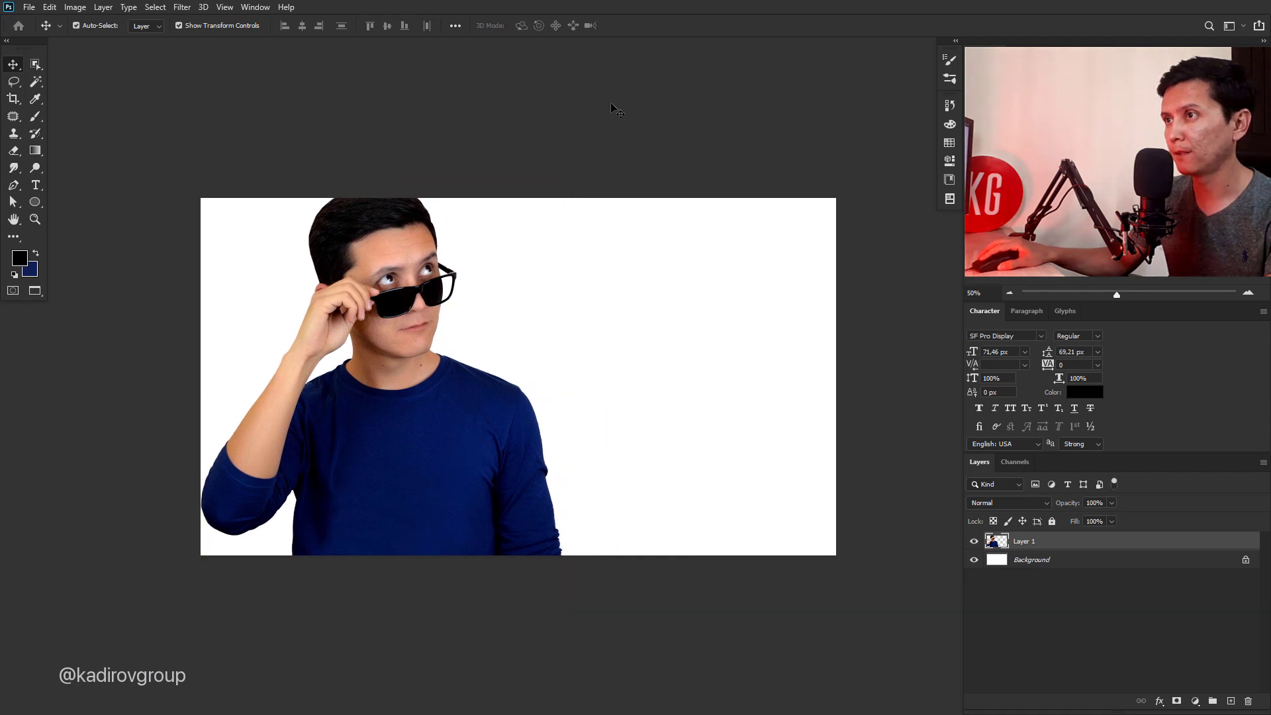
Add a gradient fill layer above the Background using the Oranges Orange_05 preset
left_click(610, 108)
left_click(1059, 568)
left_click(1194, 702)
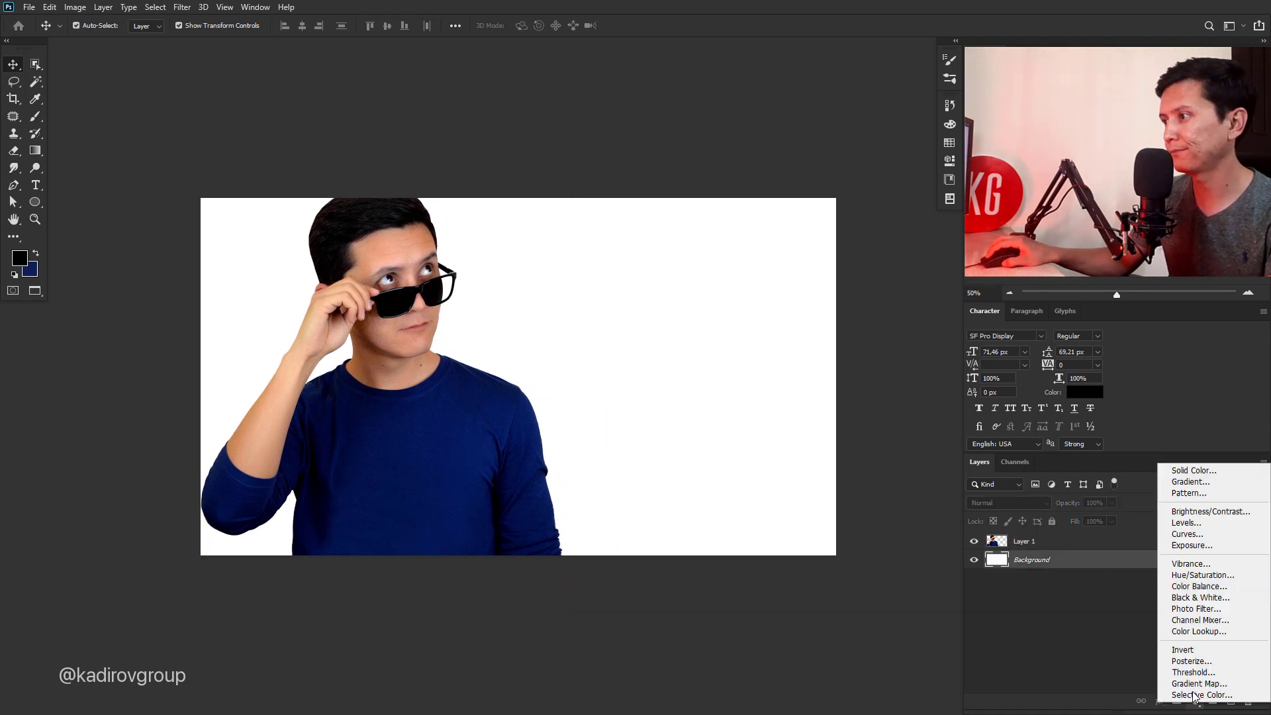
left_click(1187, 483)
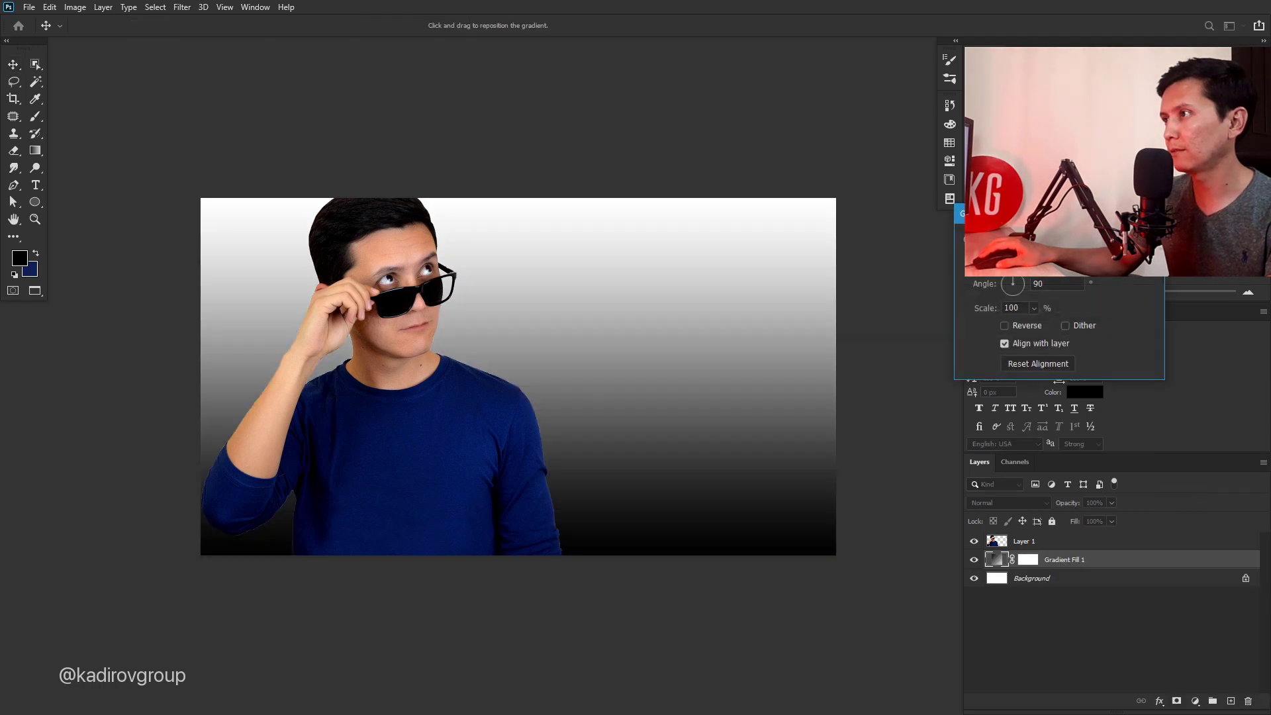
left_click_drag(1057, 279, 632, 309)
left_click(607, 329)
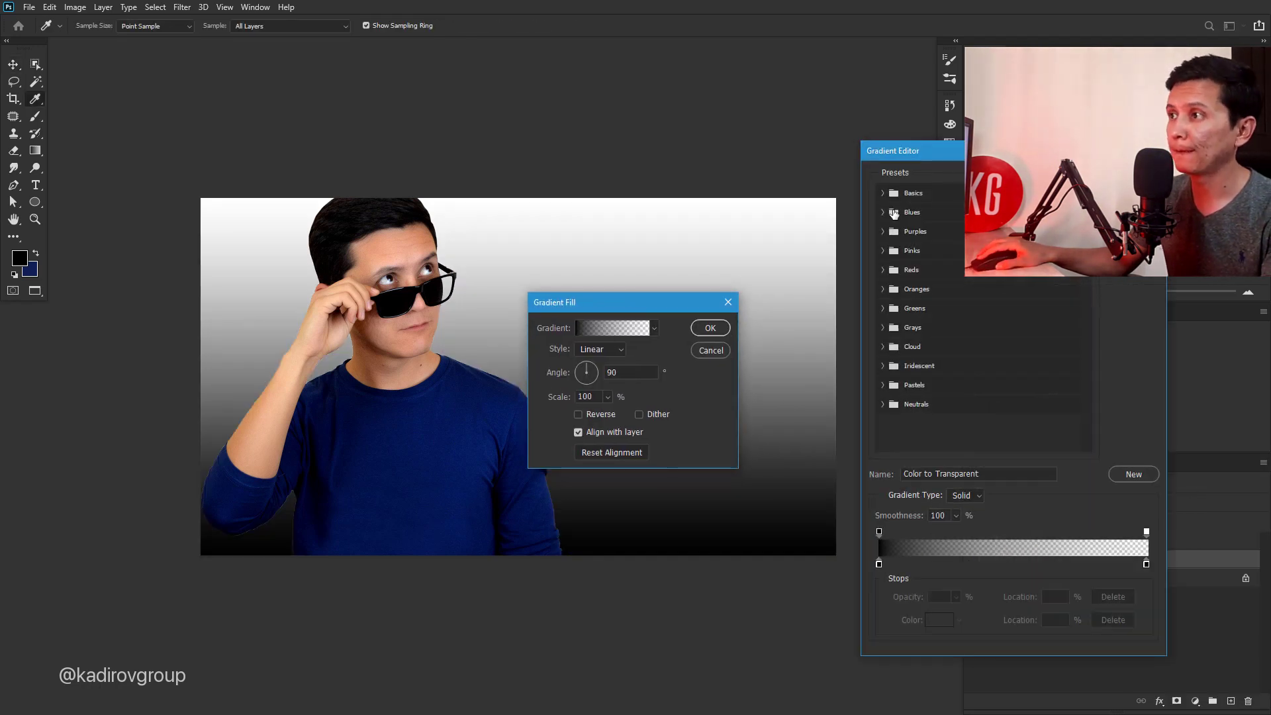
left_click(886, 289)
left_click(984, 311)
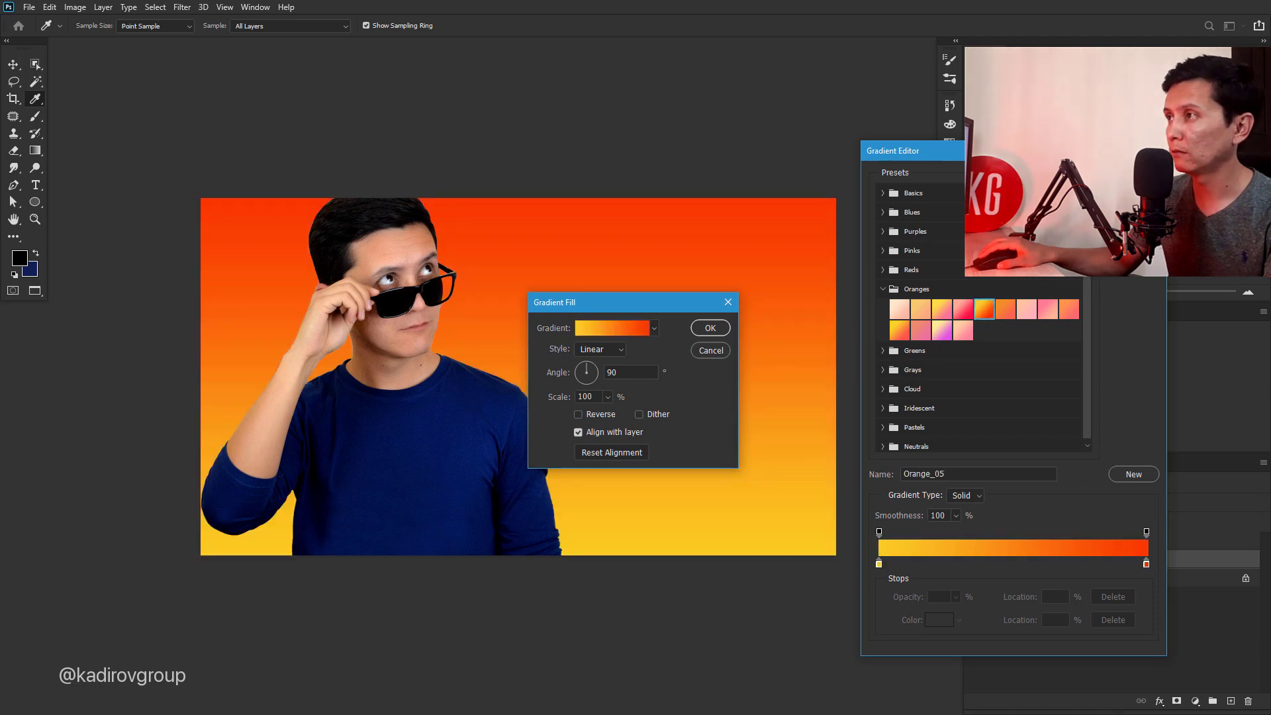
left_click(1133, 173)
Angle the gradient diagonally at about 39° and apply the fill
left_click_drag(622, 303, 740, 308)
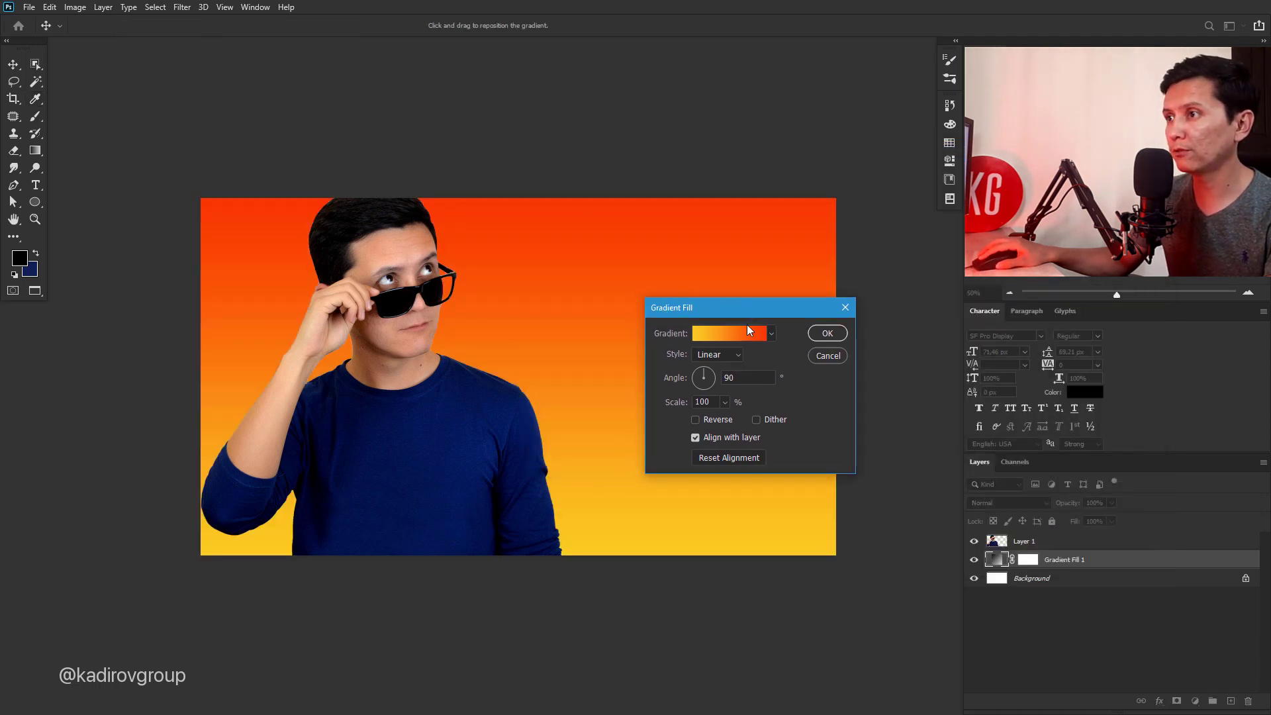
left_click(712, 374)
left_click_drag(712, 373, 714, 376)
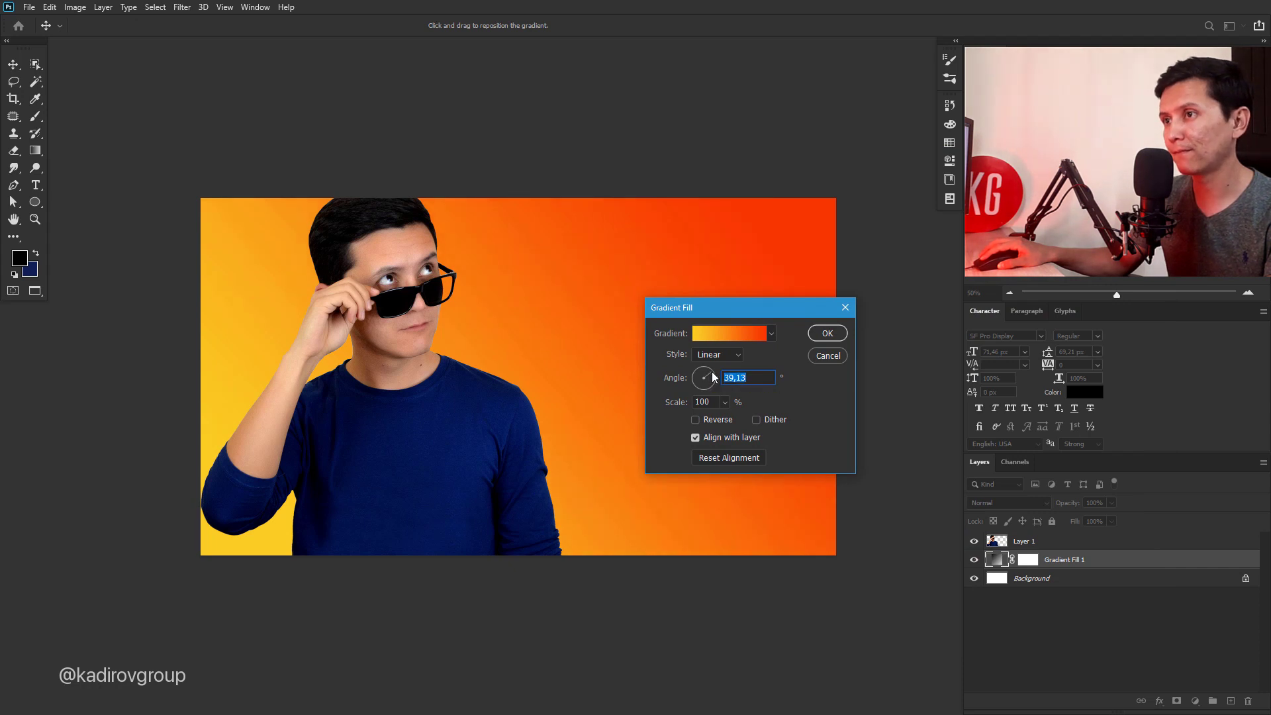
left_click(827, 333)
On a new layer above the gradient, paint black into the empty sunglass lens
left_click(445, 302)
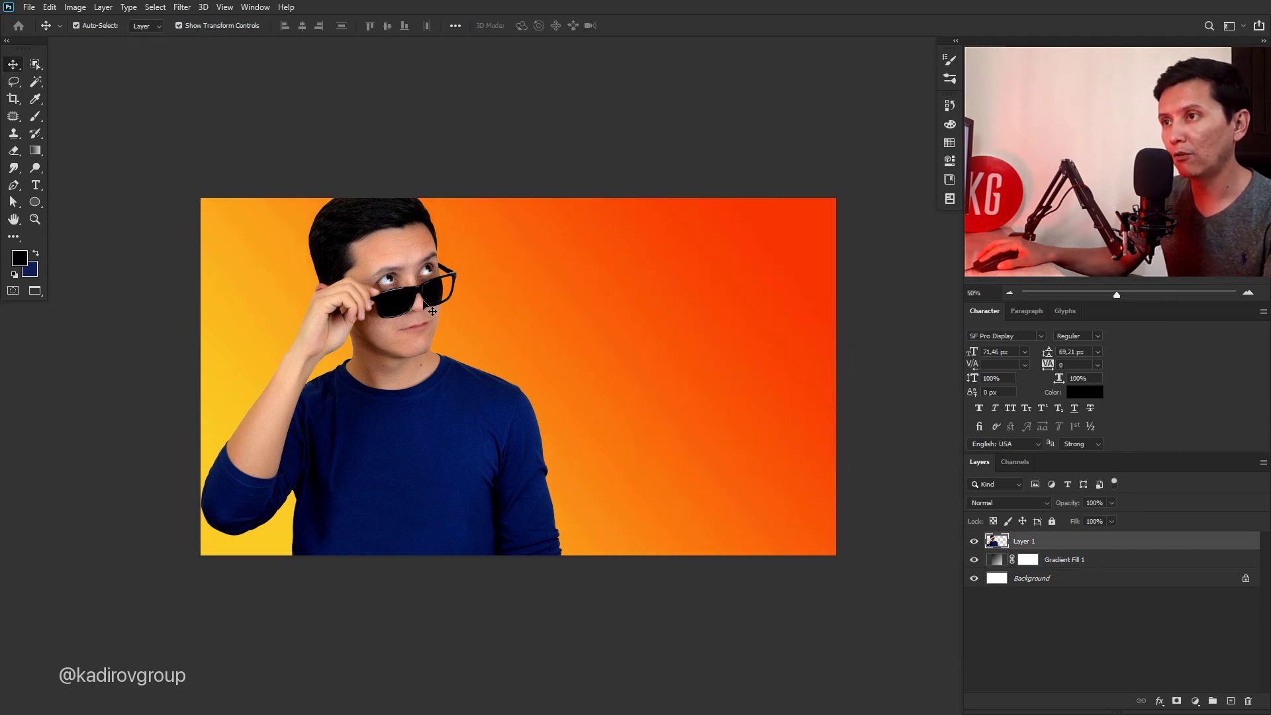
scroll(450, 278, "up", 4)
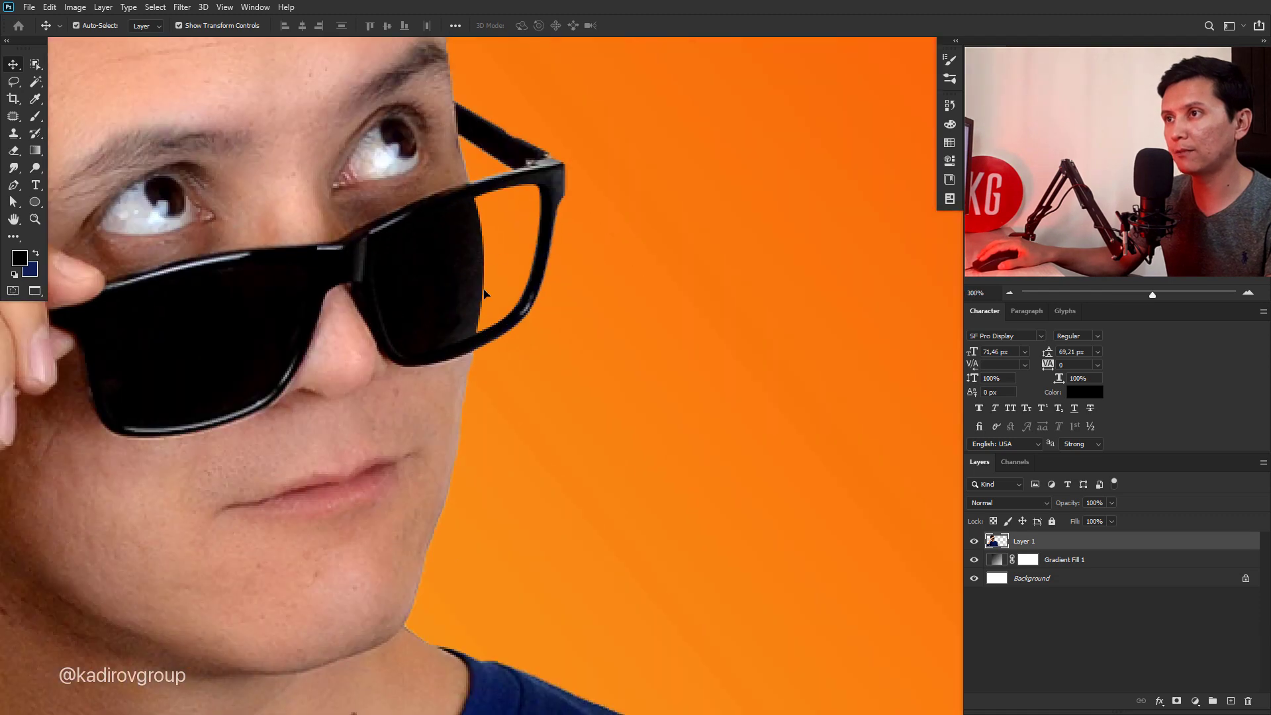
scroll(493, 344, "up", 3)
left_click(1059, 561)
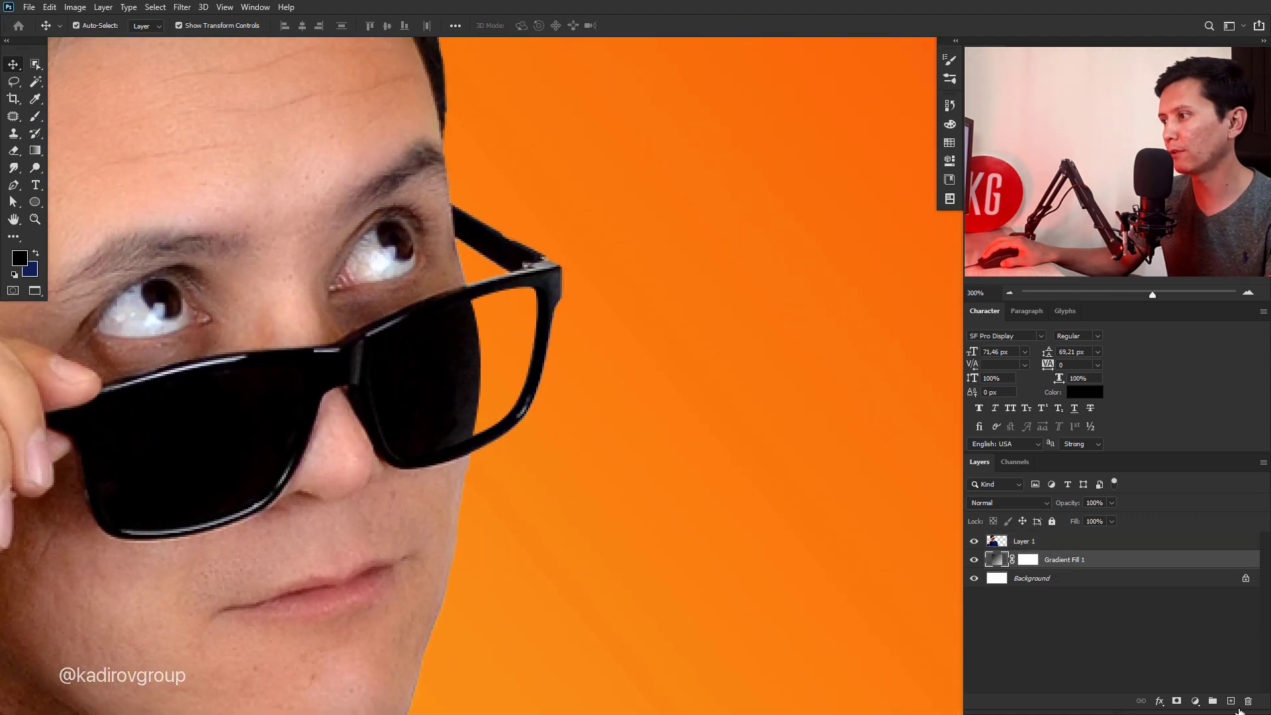
left_click(1231, 702)
key("b")
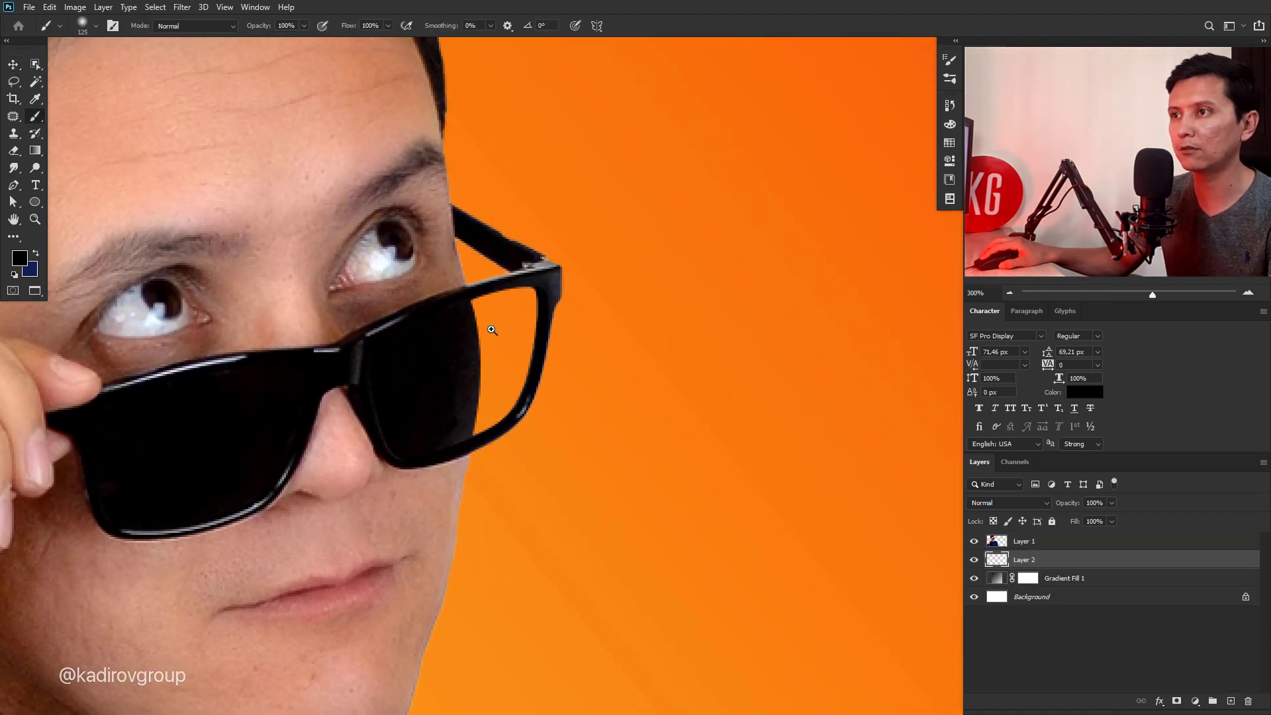
scroll(491, 328, "up", 2)
key("bracketleft")
key("bracketleft")
key("bracketleft")
key("bracketleft")
key("bracketleft")
key("bracketleft")
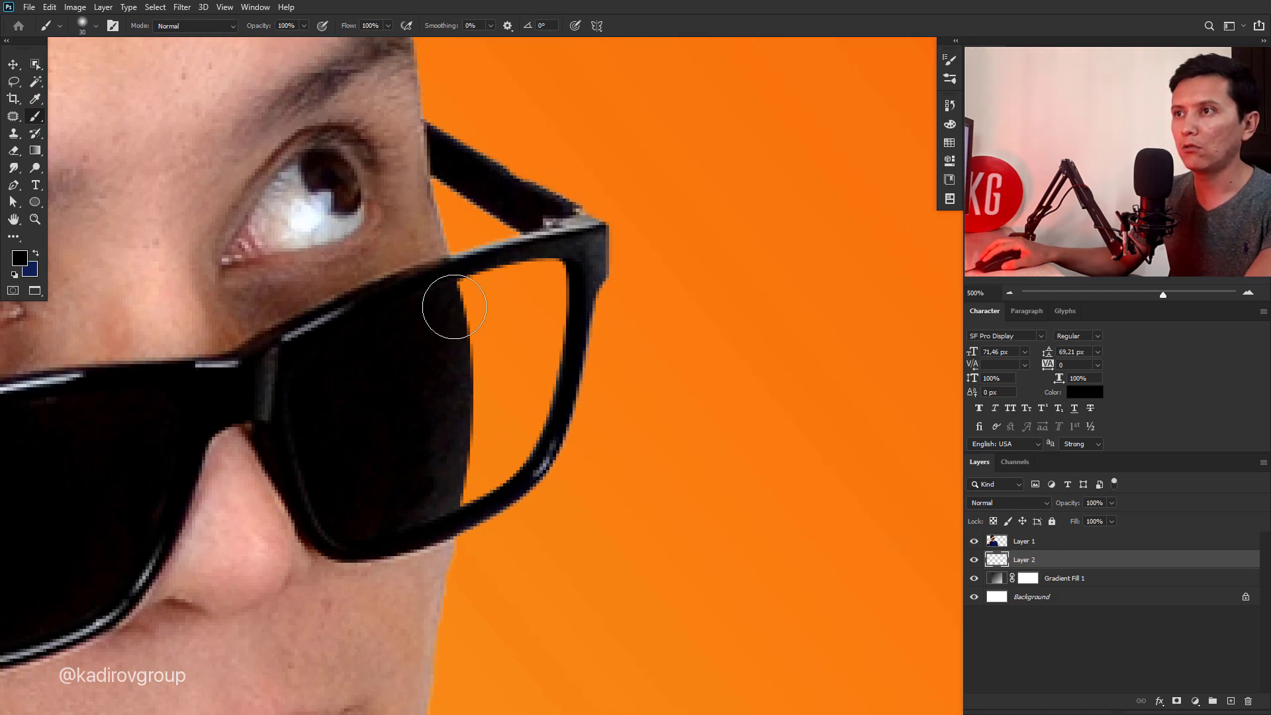
mouse_move(458, 297)
left_mouse_down()
mouse_move(523, 266)
mouse_move(556, 278)
mouse_move(559, 311)
mouse_move(560, 291)
mouse_move(448, 332)
mouse_move(459, 391)
mouse_move(499, 320)
mouse_move(543, 418)
mouse_move(477, 476)
mouse_move(487, 454)
mouse_move(460, 468)
left_mouse_up()
key("bracketright")
Set the lens paint to 60% opacity and merge it into Layer 1
left_click(13, 67)
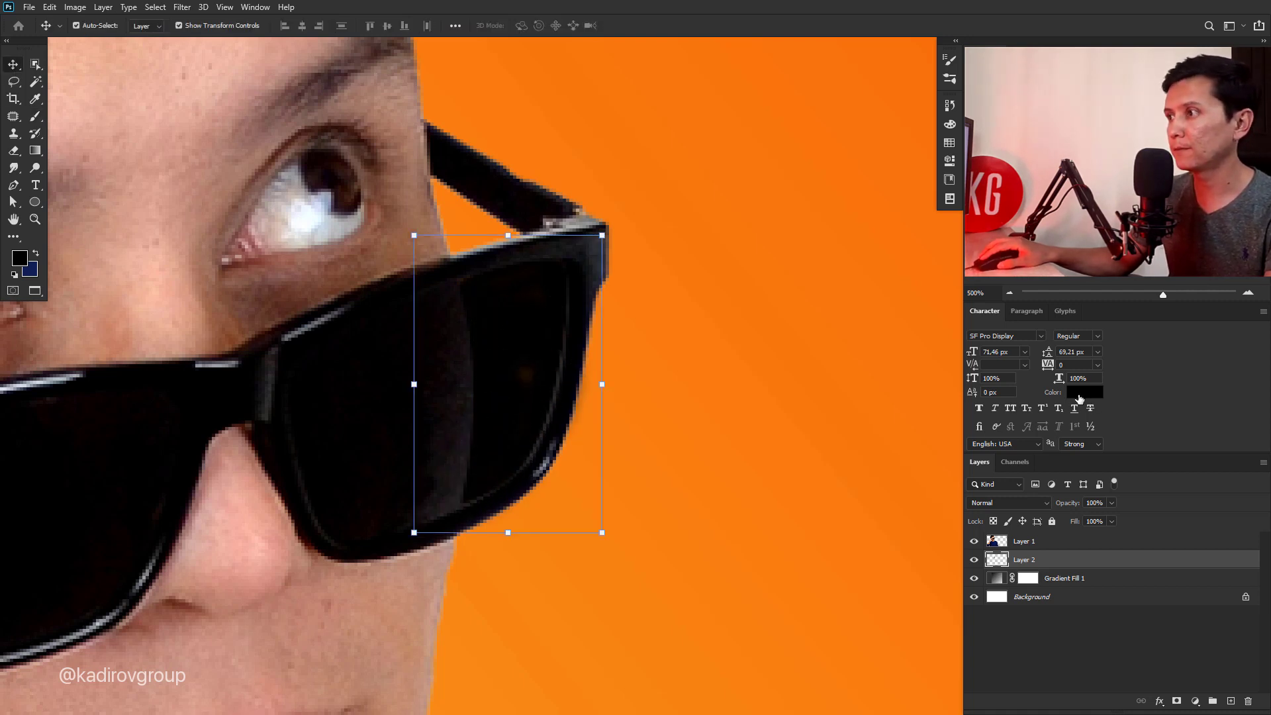
key("3")
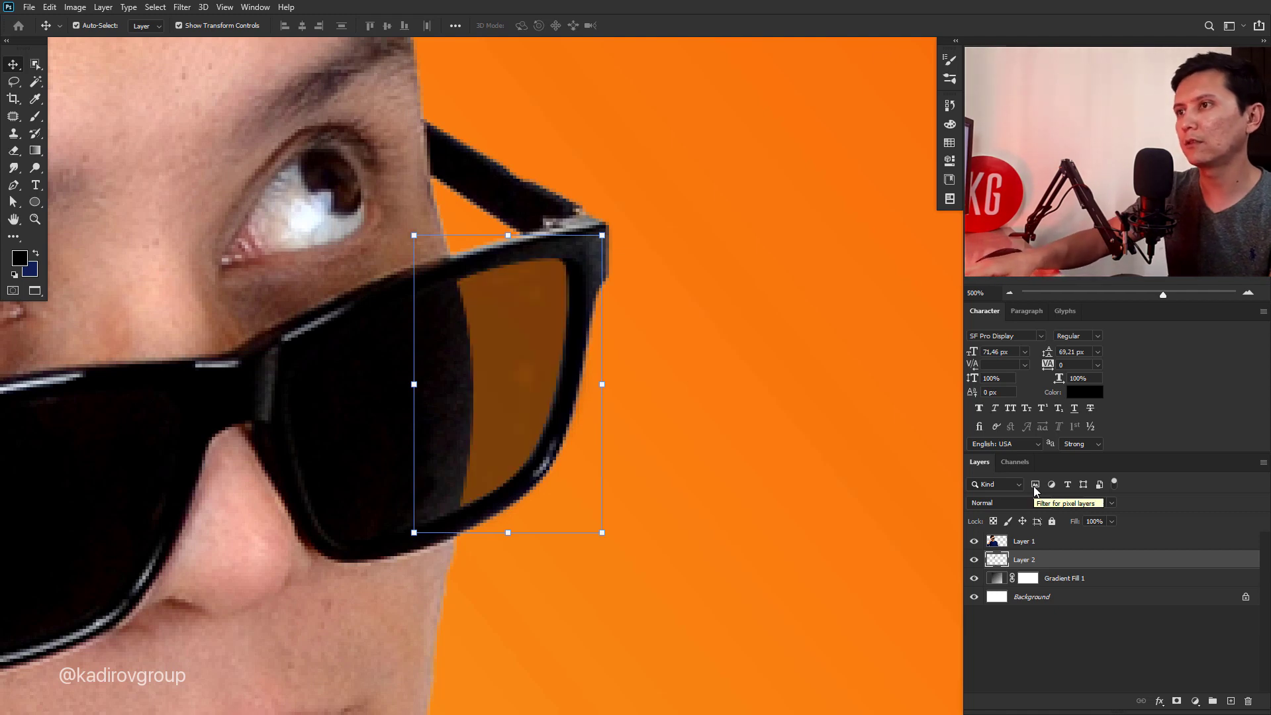
key("6")
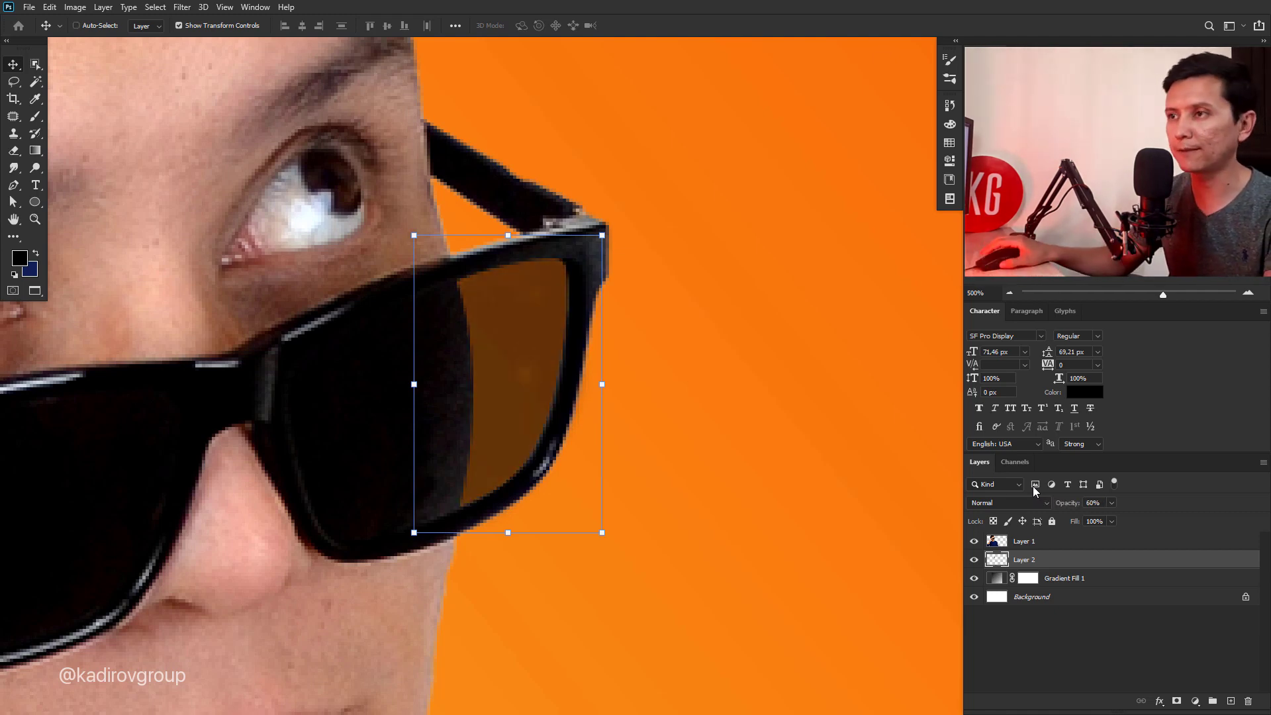
scroll(496, 440, "down", 5)
left_click(481, 310, "shift")
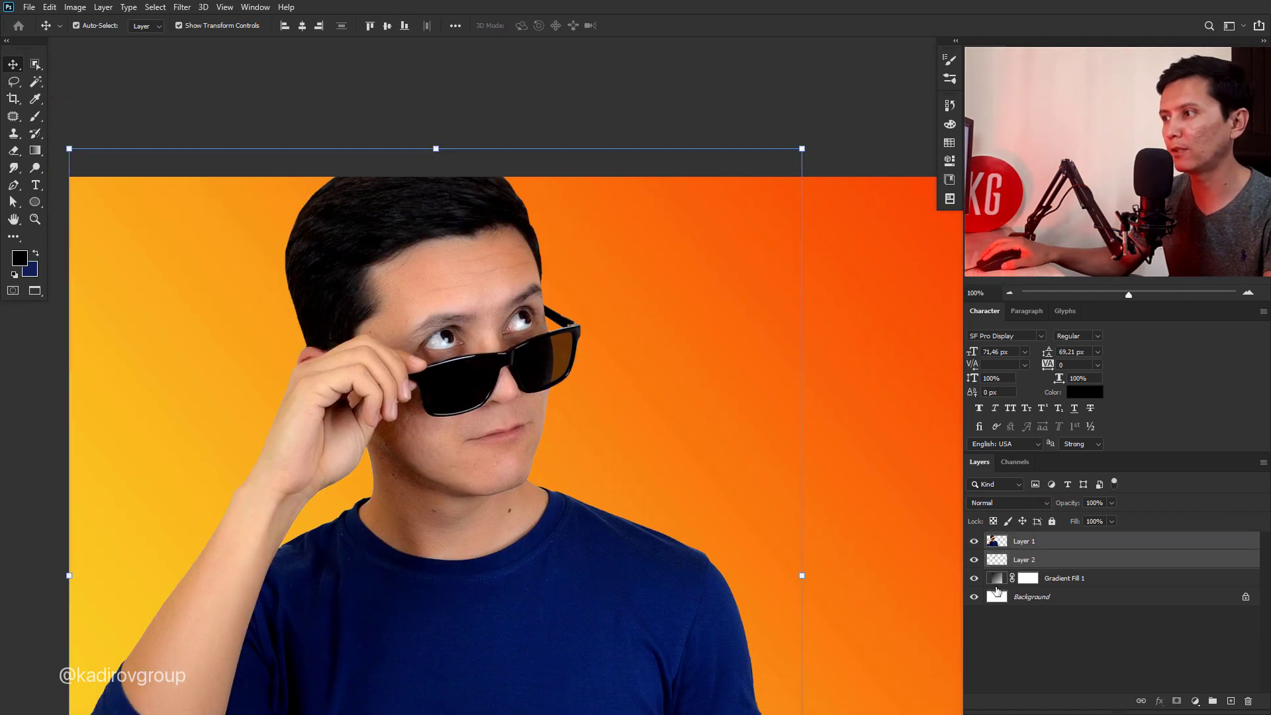
key("ctrl+e")
left_click(539, 123, "ctrl")
scroll(602, 389, "down", 1)
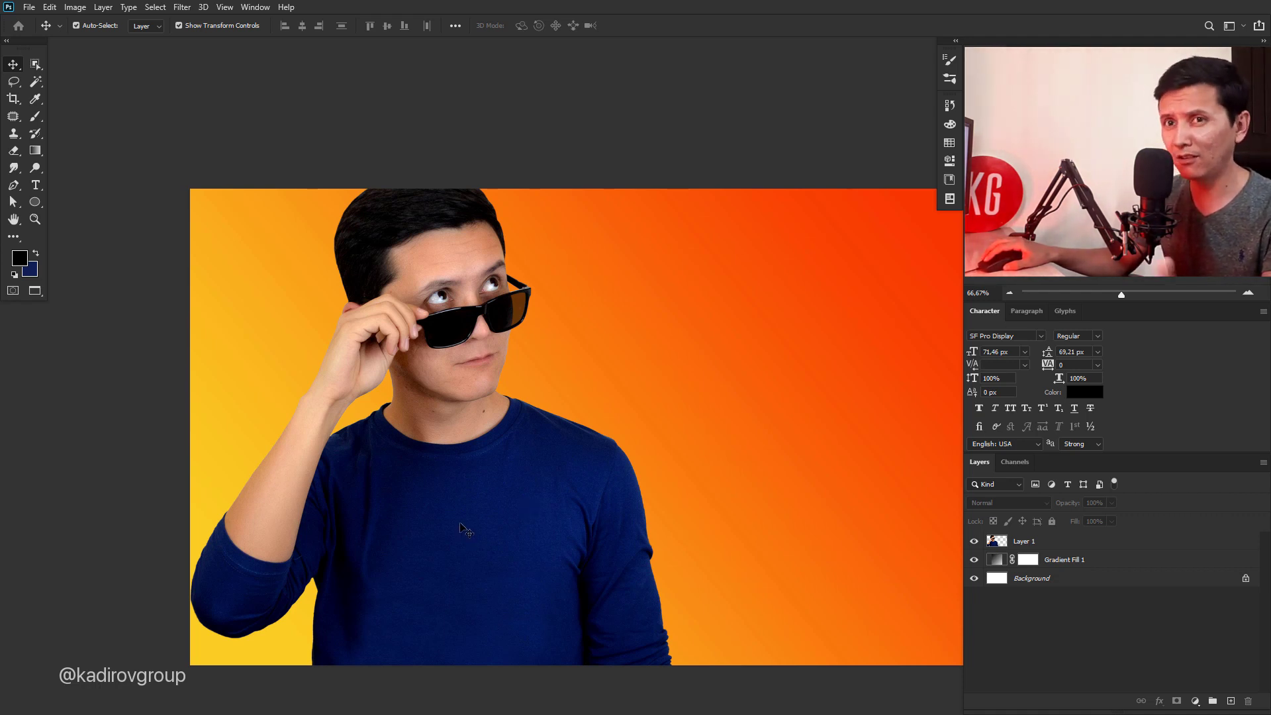
Color Range-select the shirt, hair and sunglasses at fuzziness 73, sampling several shirt shades
left_click(531, 493)
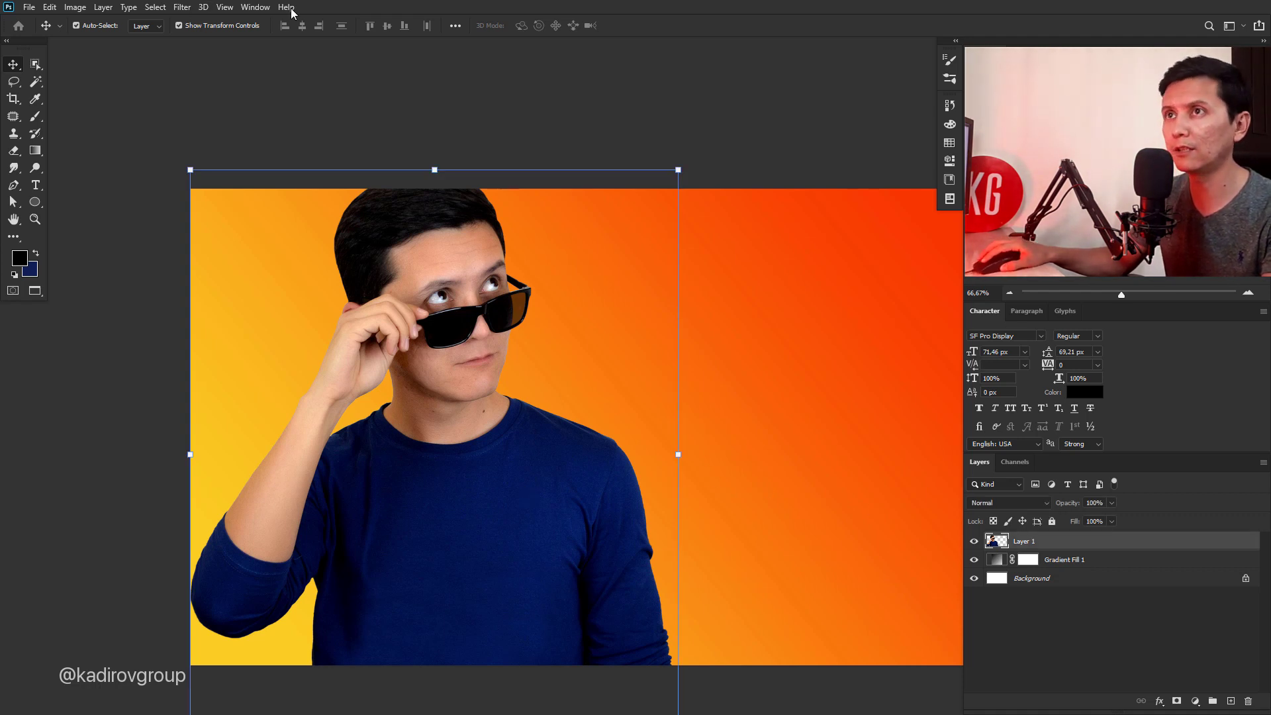
left_click(155, 7)
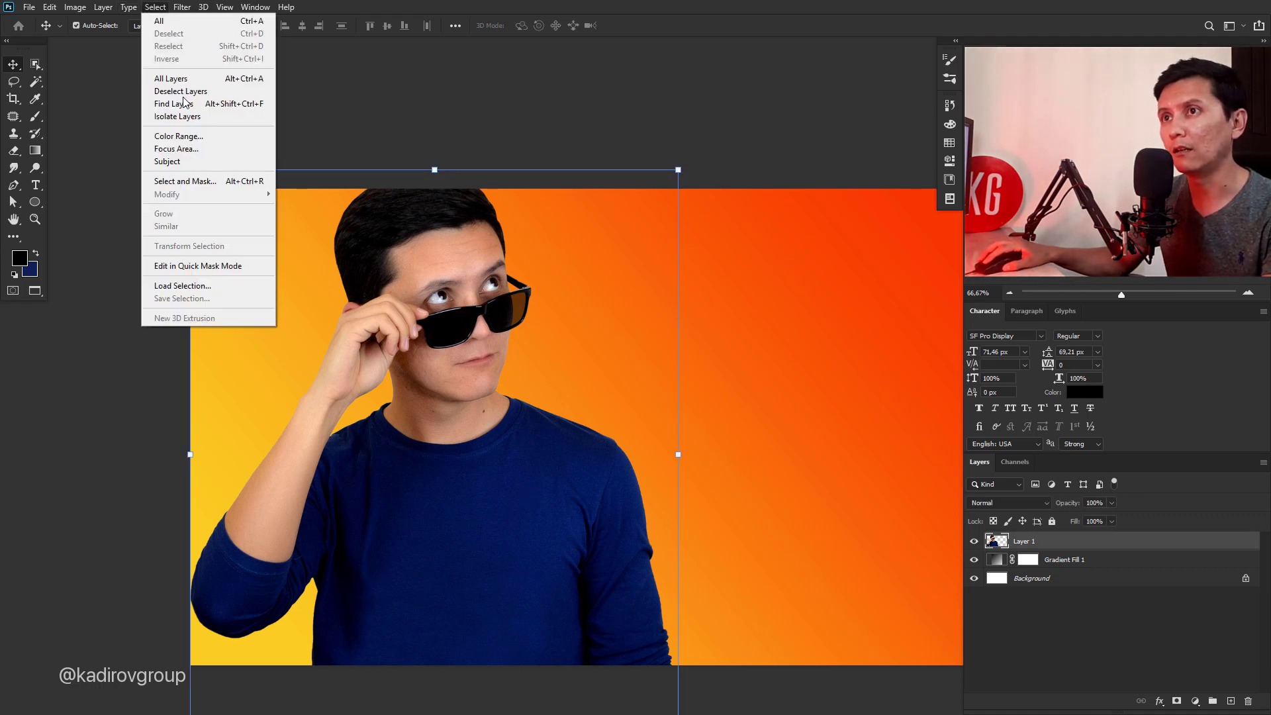
left_click(179, 136)
left_click(533, 431)
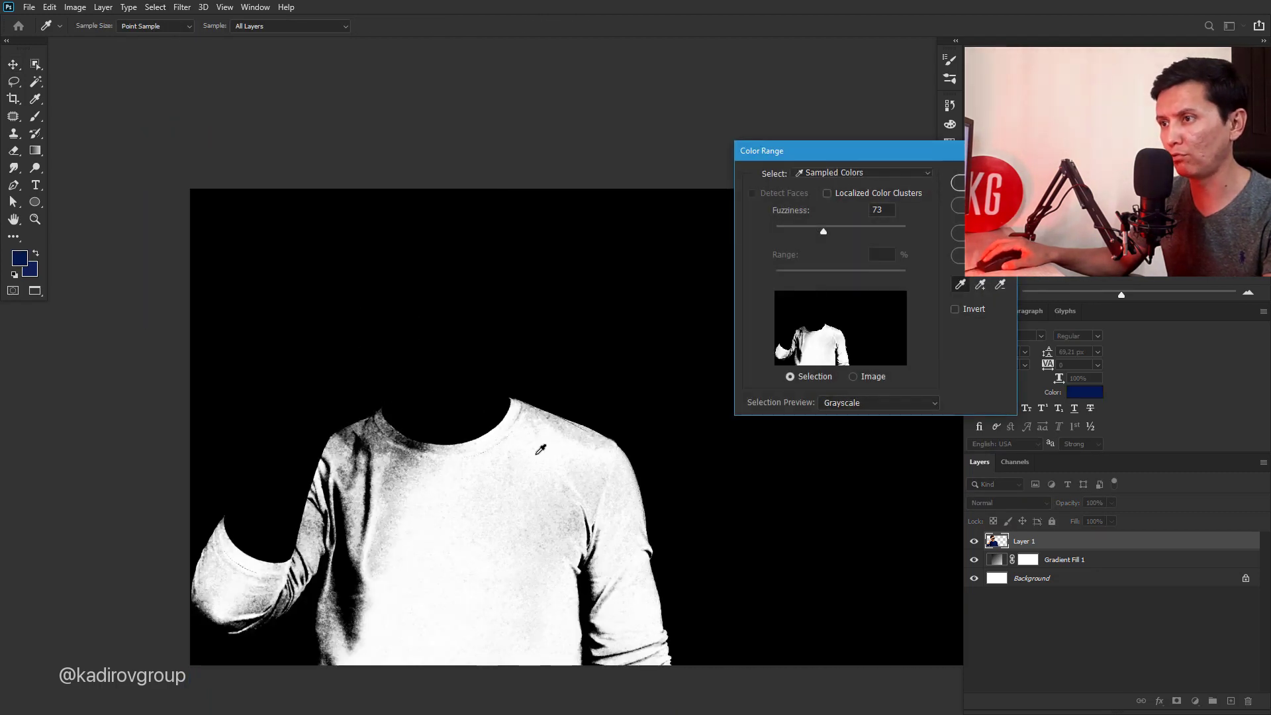
left_click(559, 427, "shift")
left_click(391, 456, "shift")
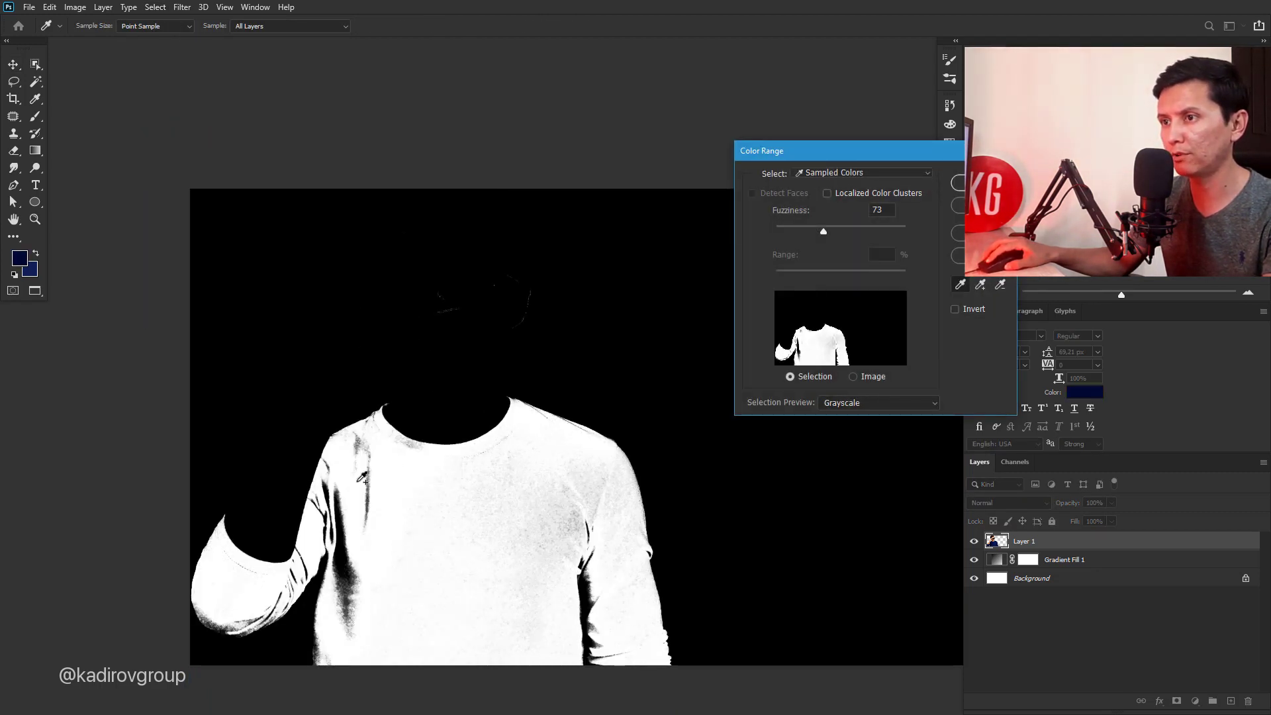
left_click(351, 556, "shift")
left_click(331, 519, "shift")
left_click(247, 568, "shift")
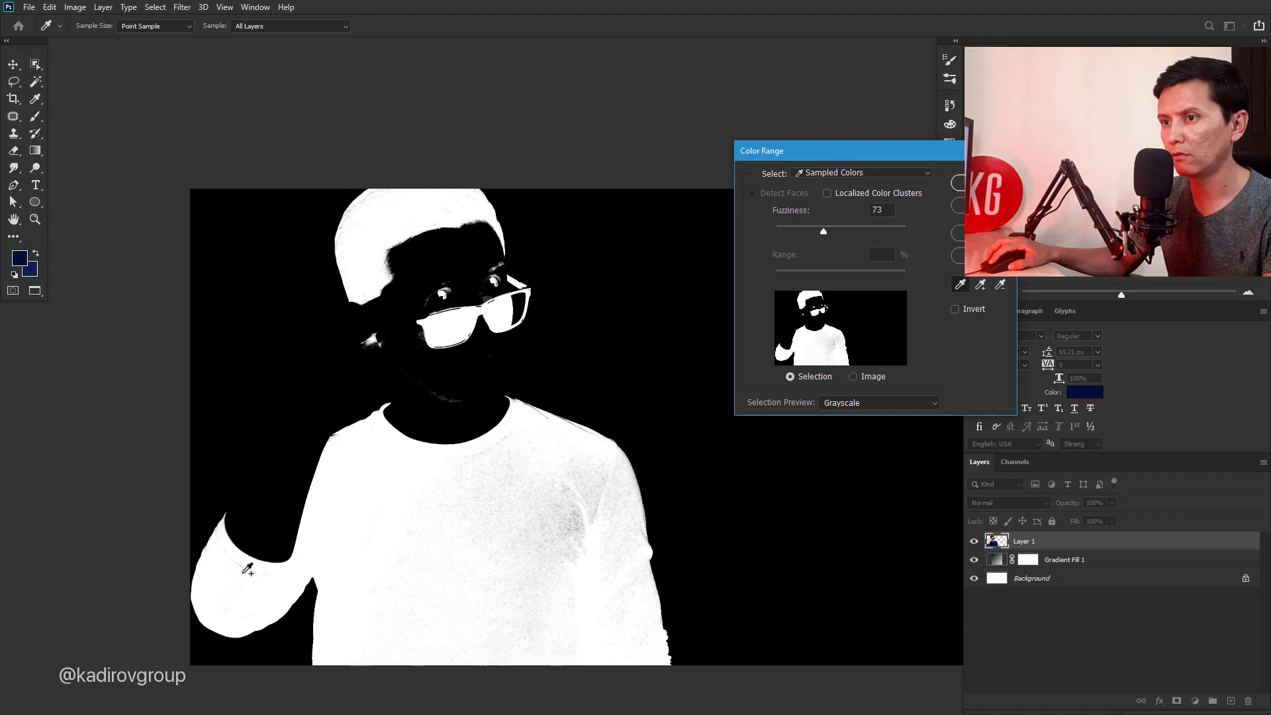
left_click(562, 523, "shift")
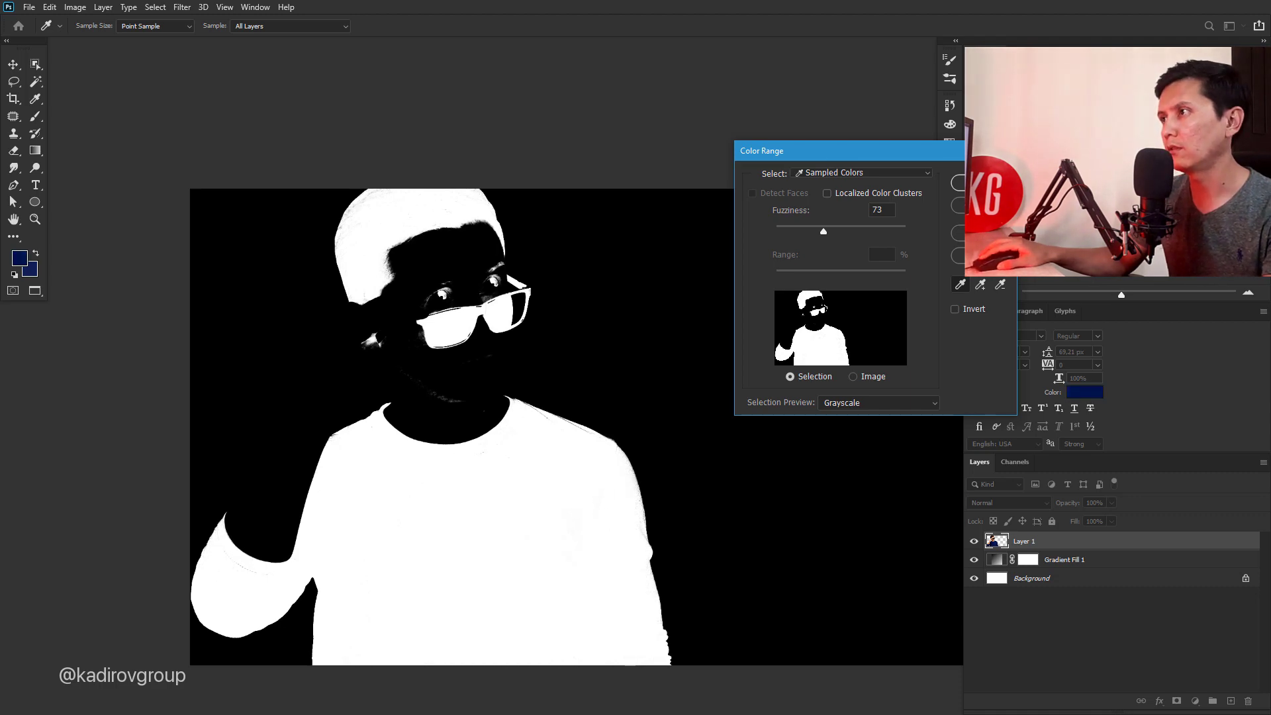
key("Return")
key("v")
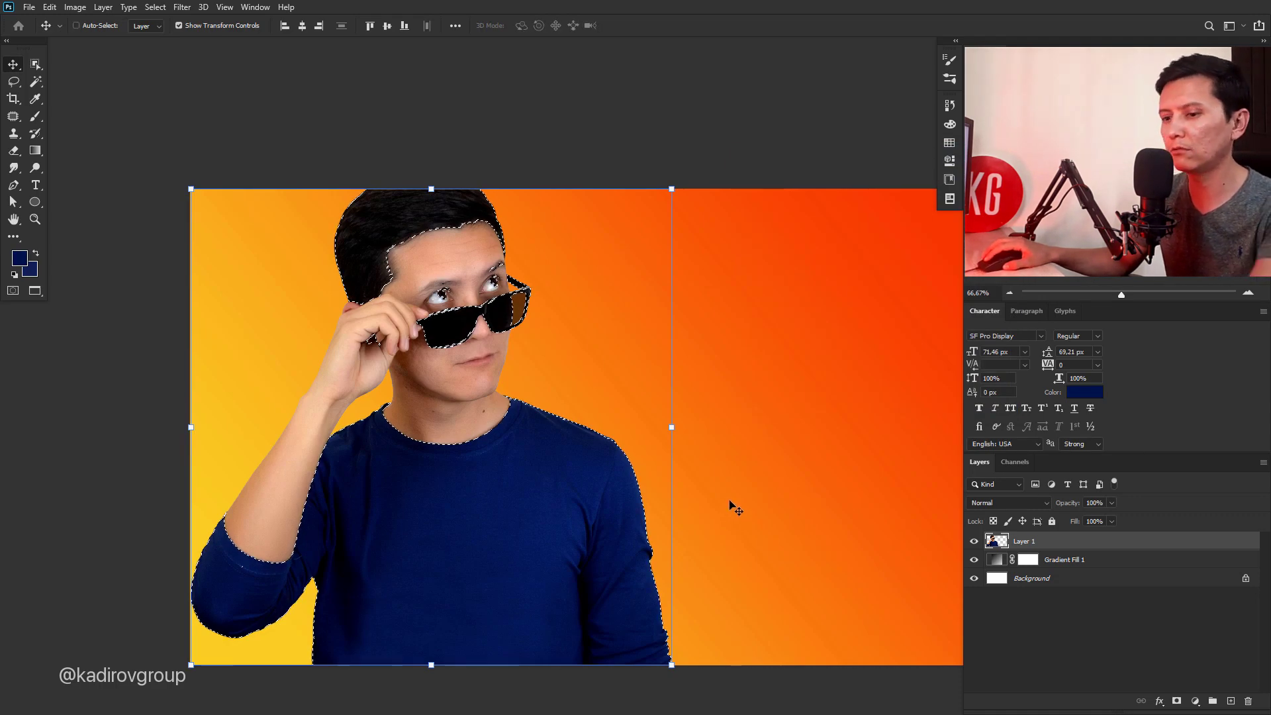
Add a Hue/Saturation layer at saturation -100, clipped to Layer 1, with a 250 brush ready
left_click(1195, 701)
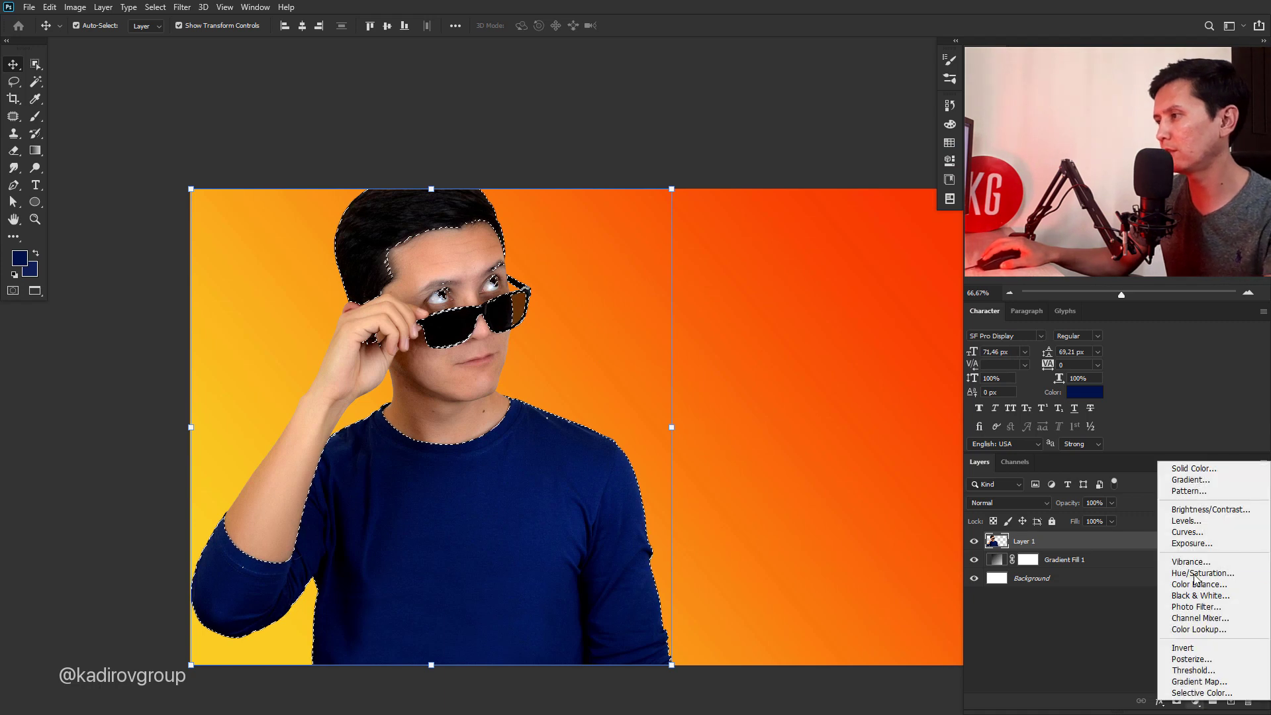
left_click(1198, 574)
left_click_drag(828, 220, 684, 256)
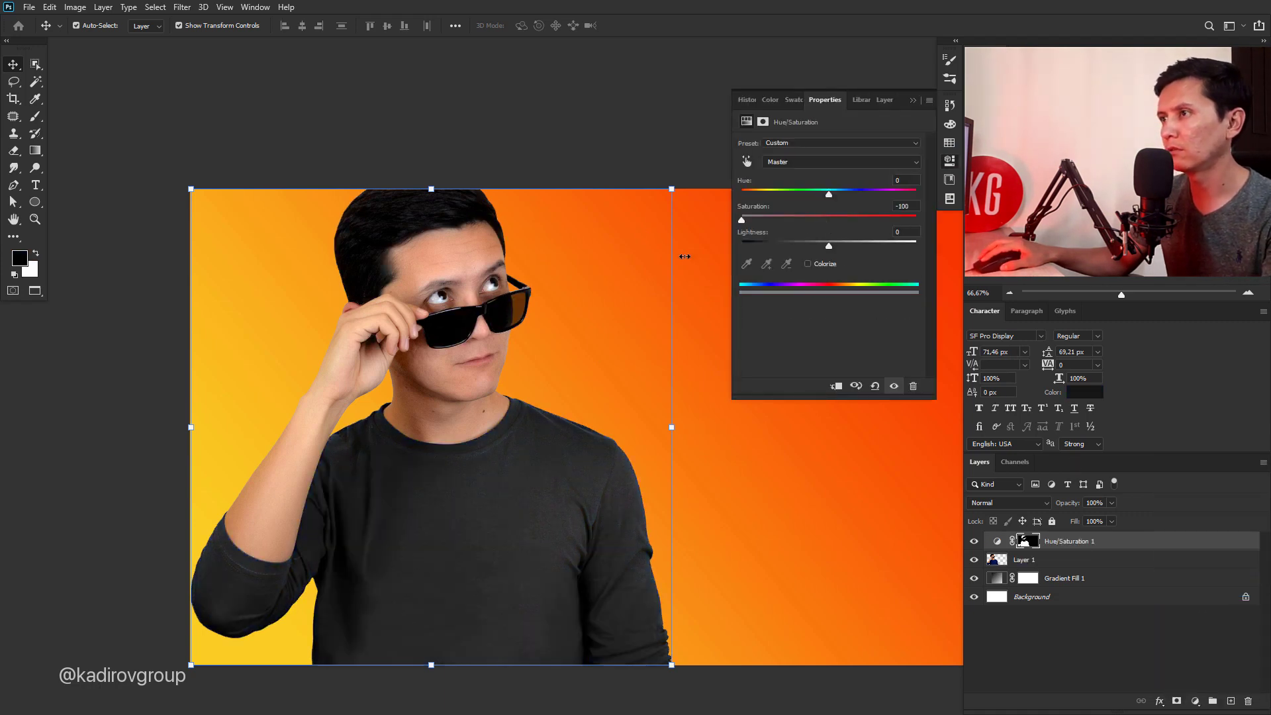
left_click(912, 100)
left_click(1057, 543, "alt")
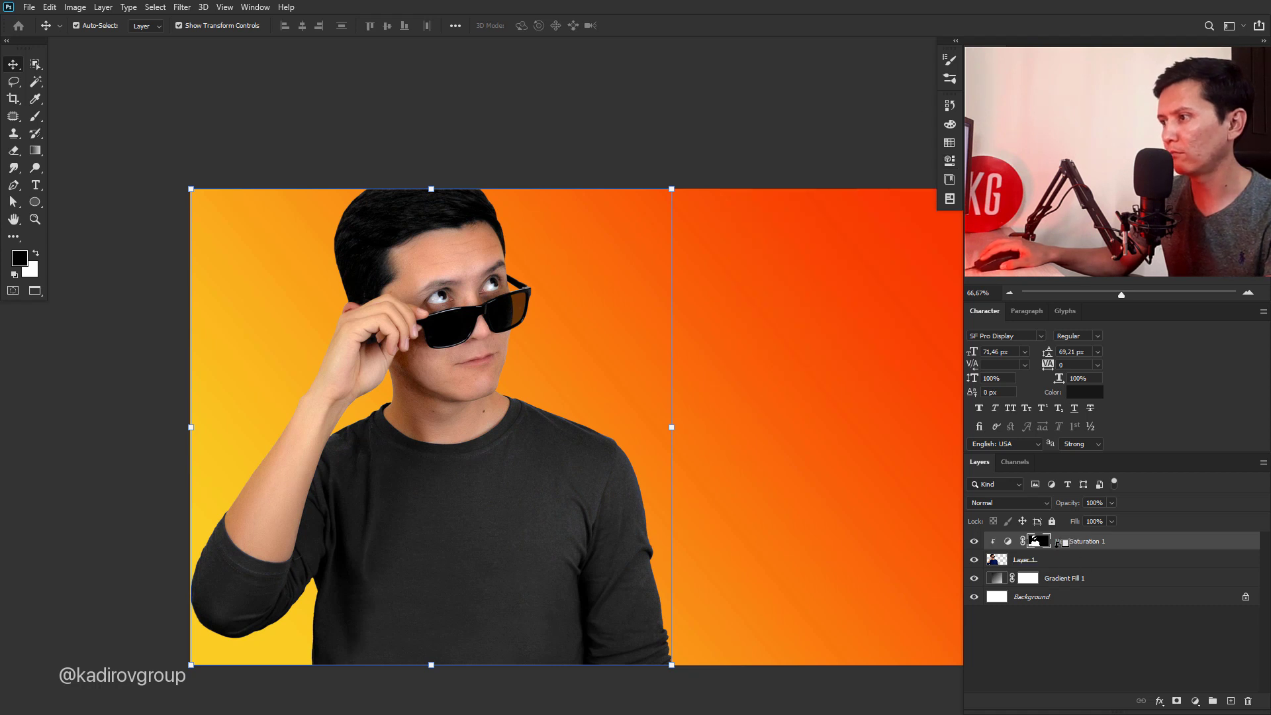
key("b")
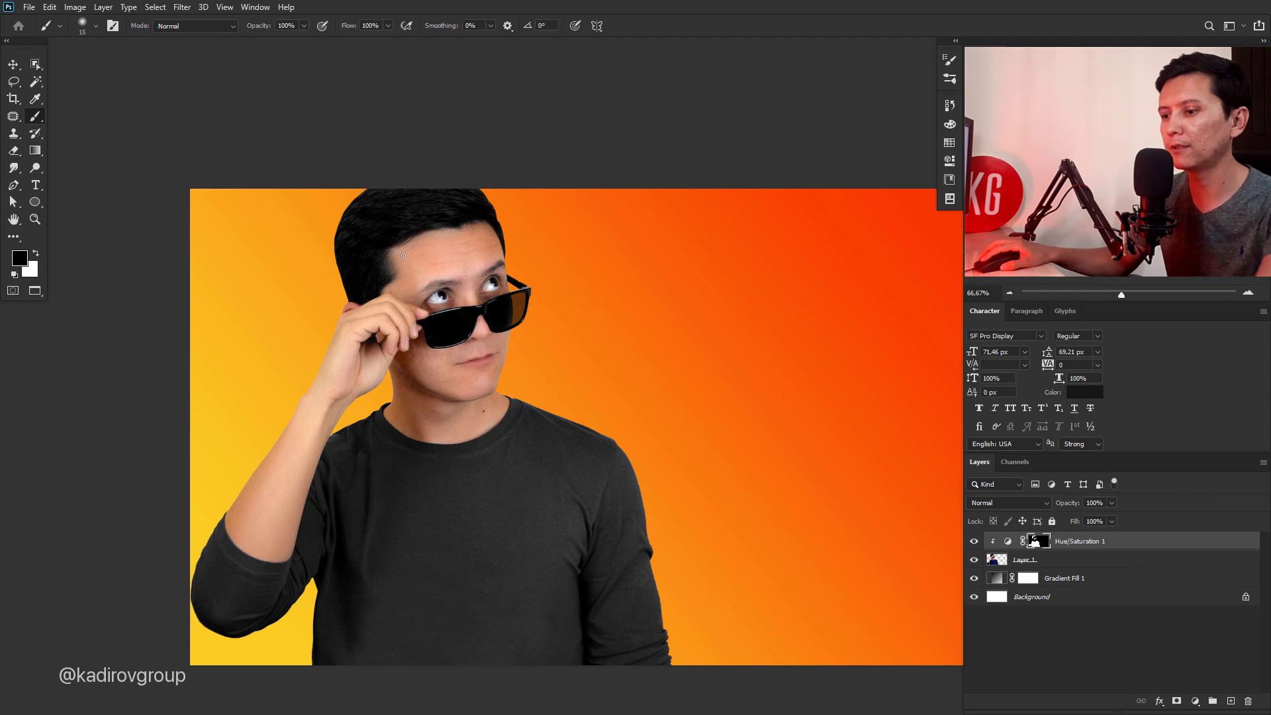
key("]")
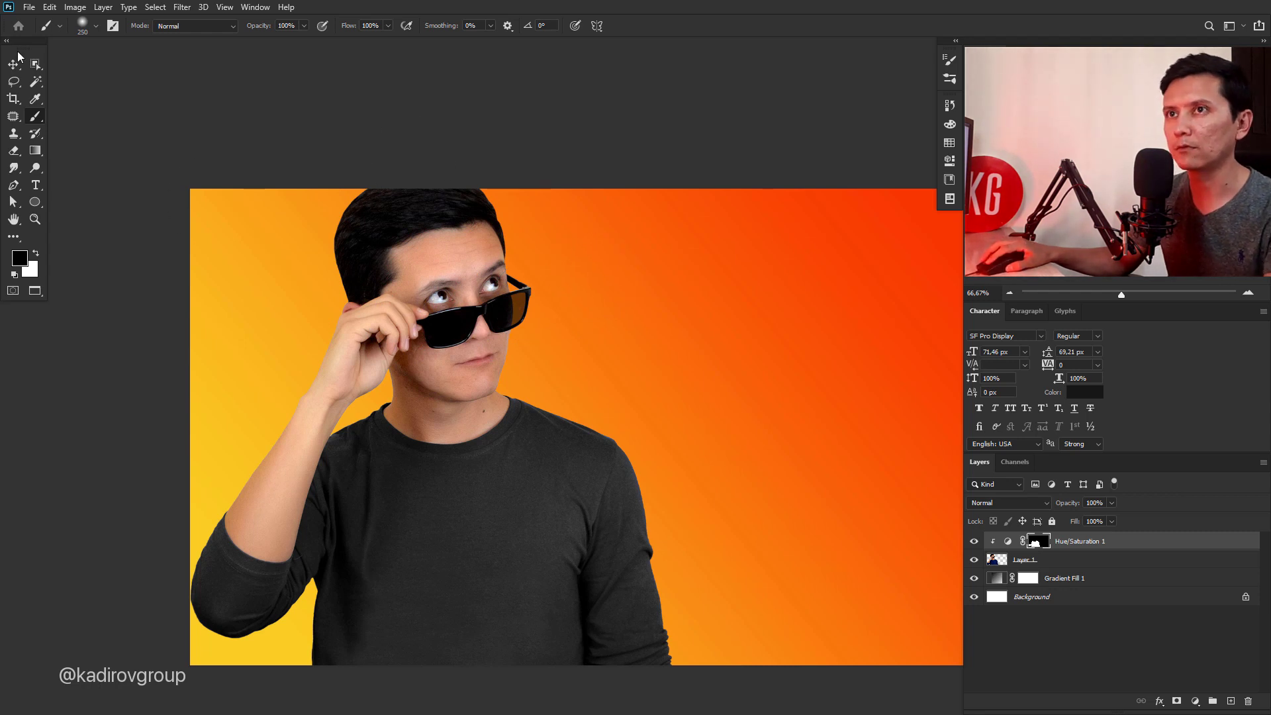
Type KADIROV in Heavy style and move it onto the centre of the shirt
left_click(13, 64)
key("t")
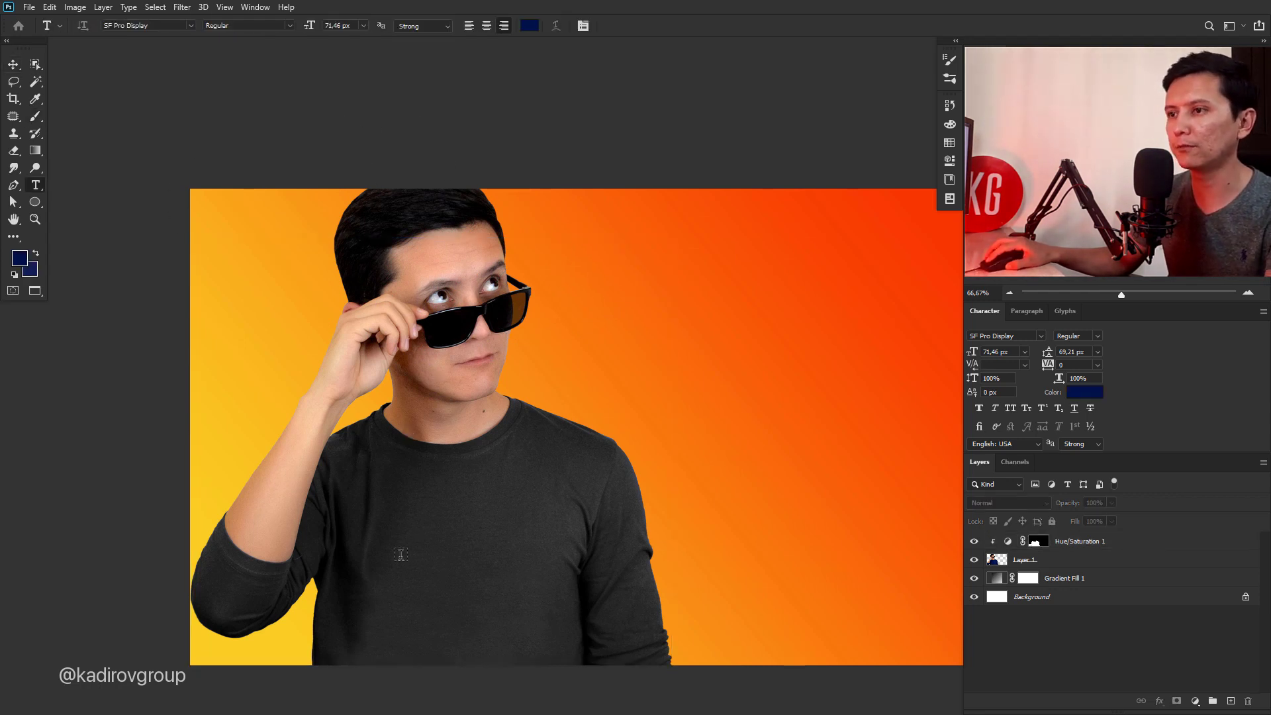
left_click(401, 559)
type("k")
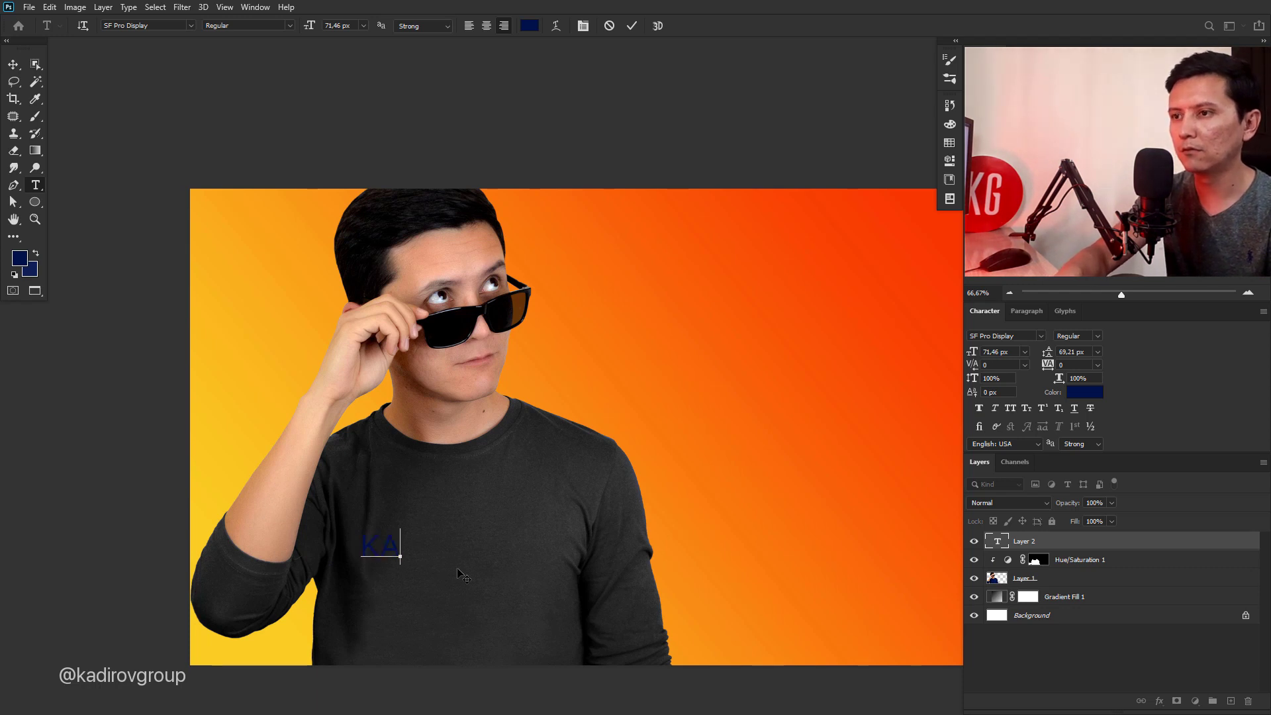
type("DIROV")
key("Escape")
key("v")
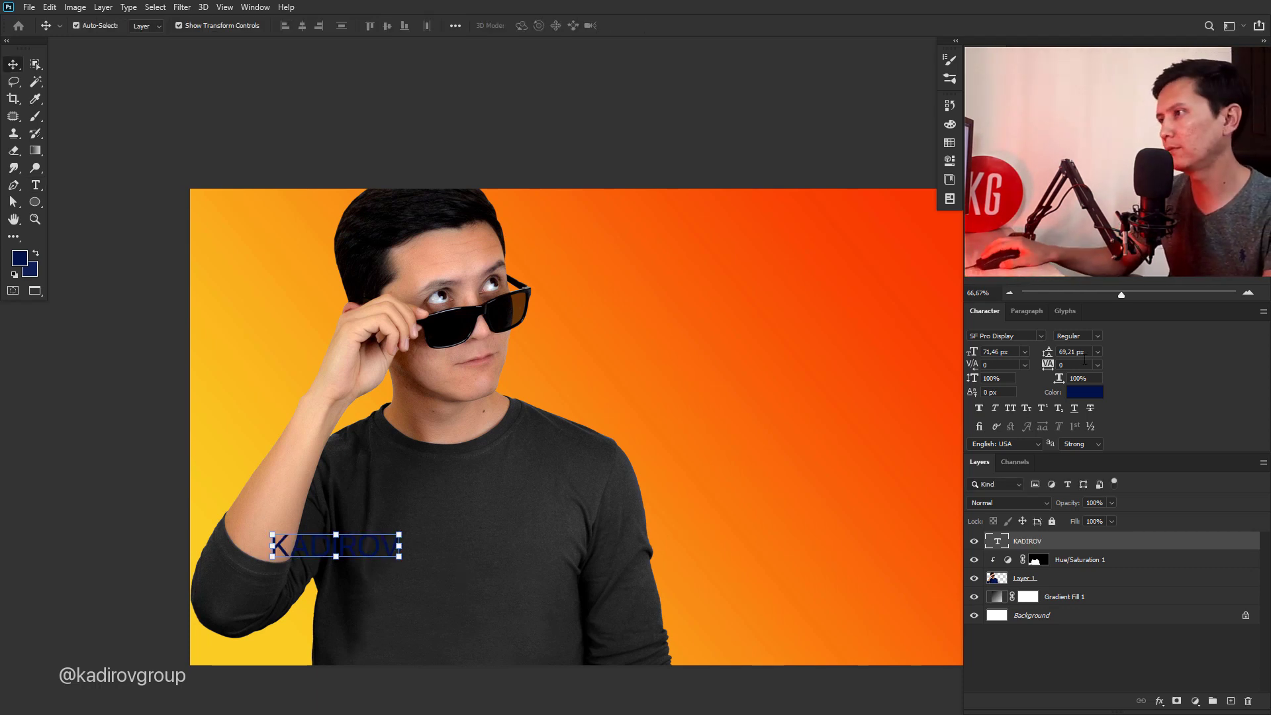
left_click(1096, 335)
left_click(1072, 424)
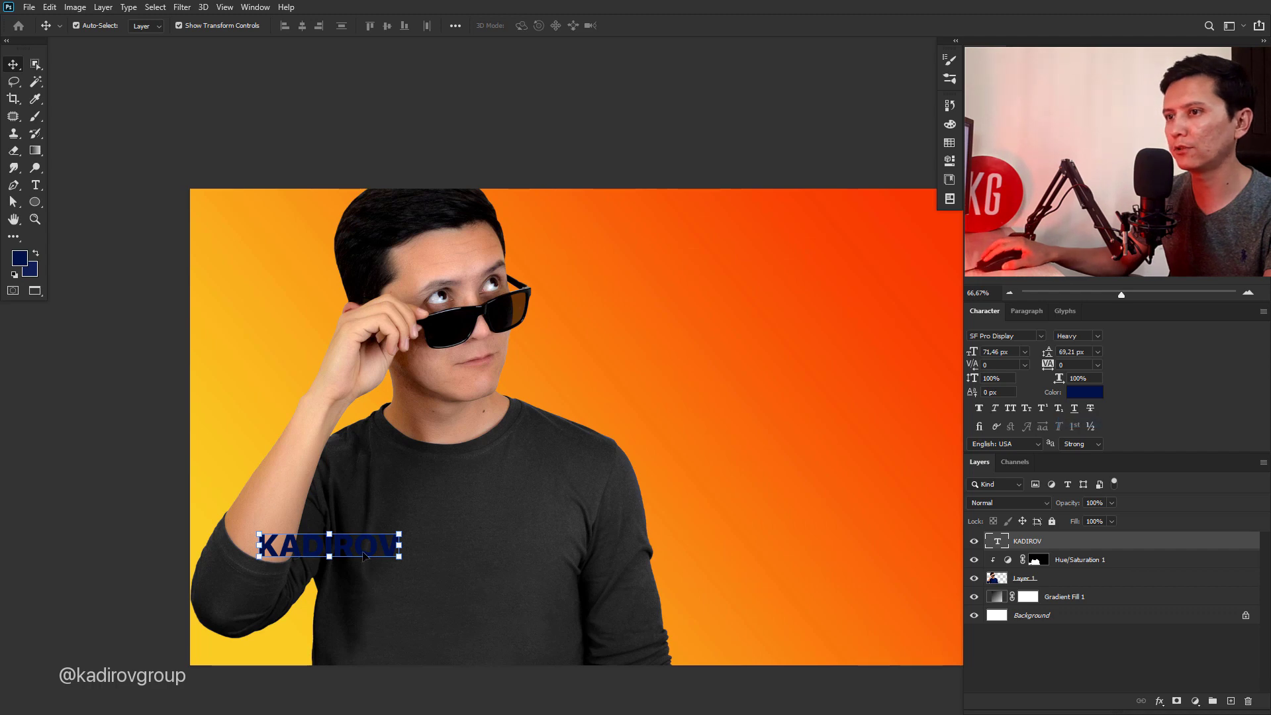
left_click_drag(364, 556, 460, 565)
Colour the KADIROV text white, scale it to about 159% and nudge it left
left_click(1084, 392)
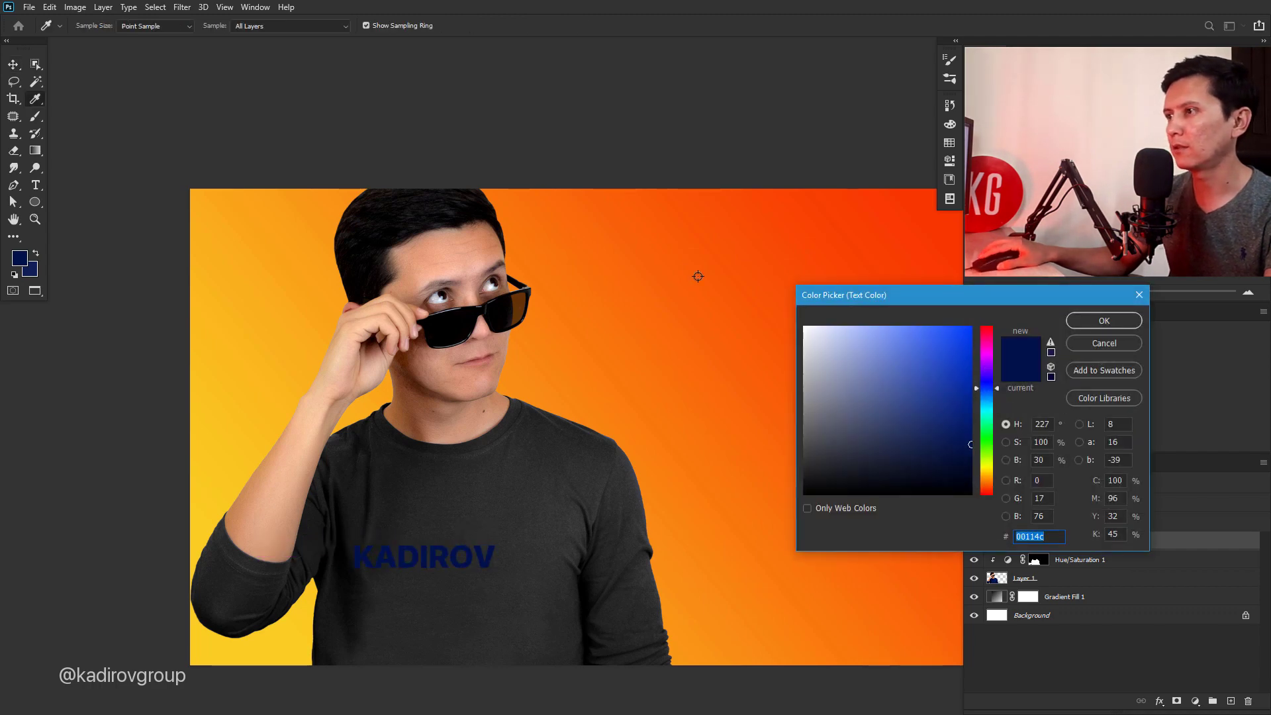
type("ffffff")
key("Return")
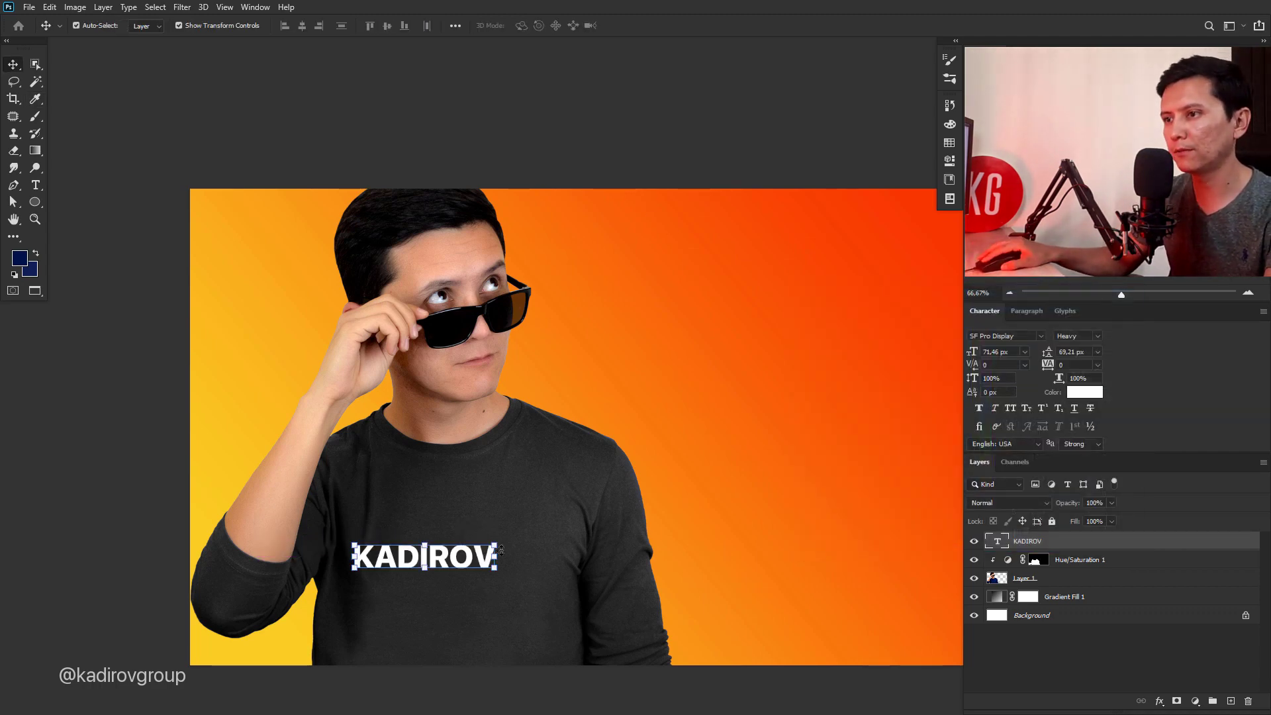
mouse_move(500, 547)
left_mouse_down()
mouse_move(563, 533)
mouse_move(520, 570)
left_mouse_up()
key("Return")
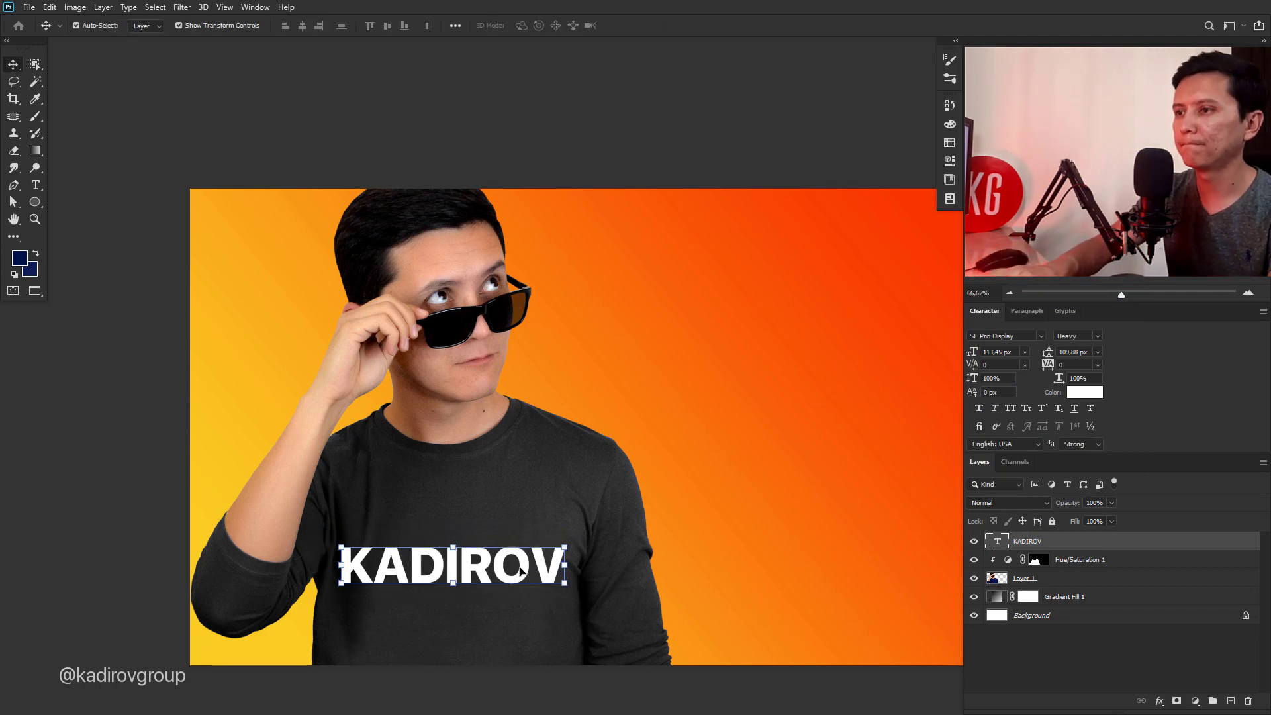
key("Left")
key("Left")
key("Left")
key("Left")
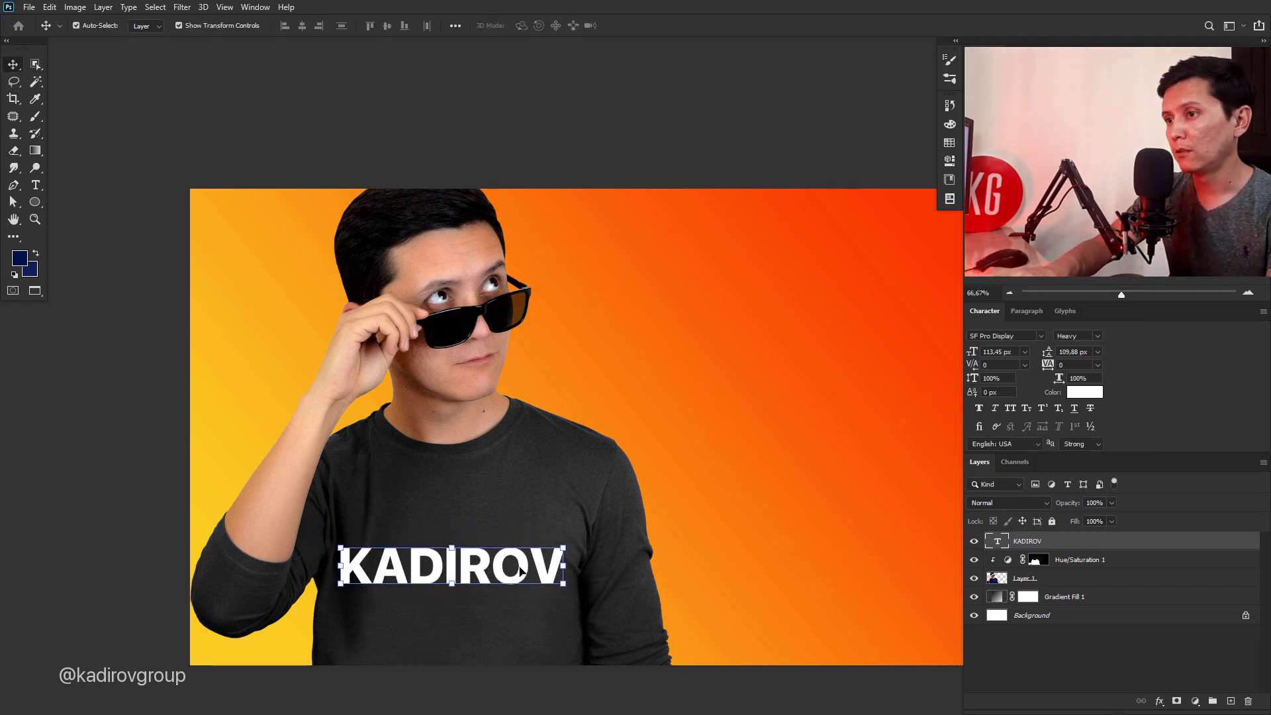
key("Left")
key("Left")
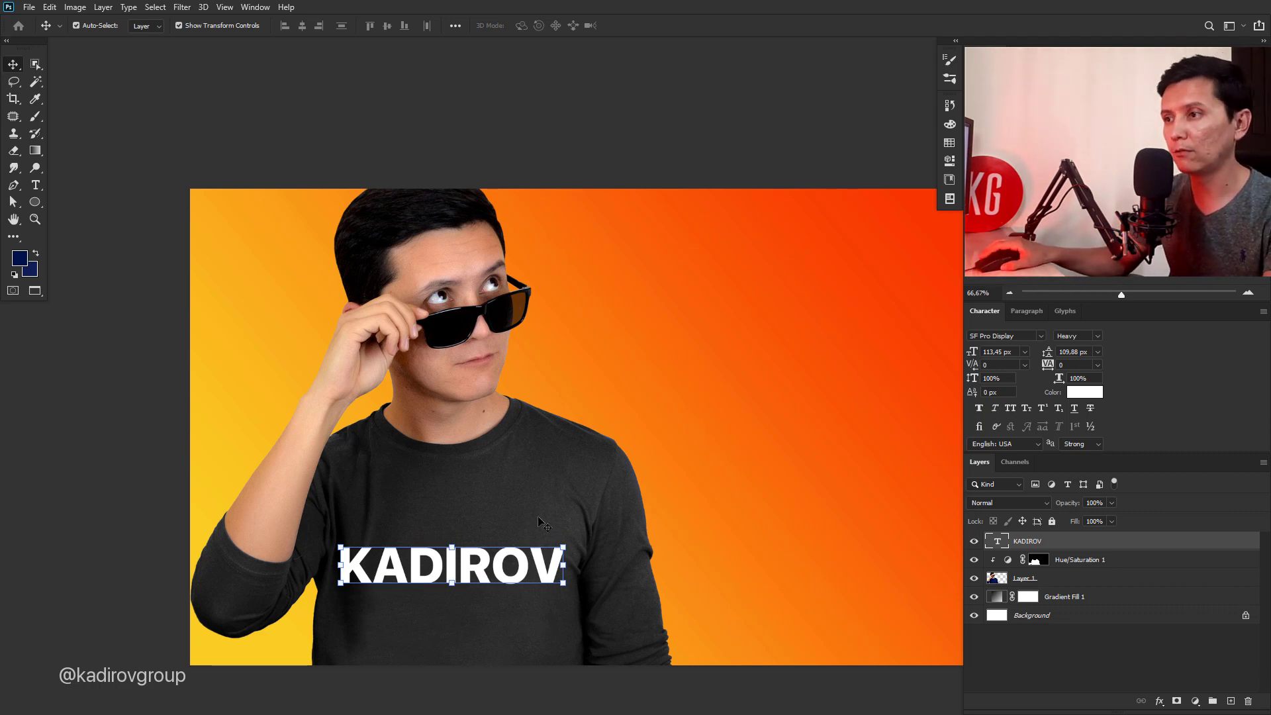
Recolour KADIROV with orange #faab1c sampled from the background
left_click(1091, 391)
left_click(300, 321)
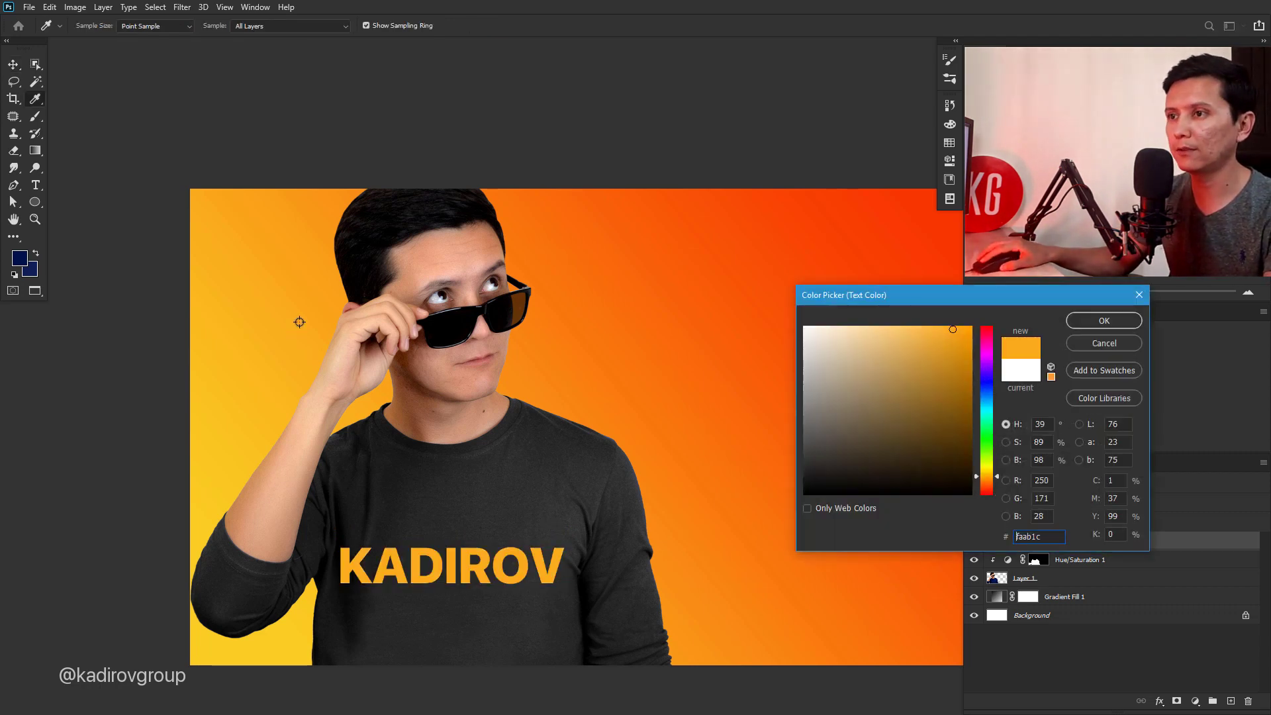
key("Return")
key("v")
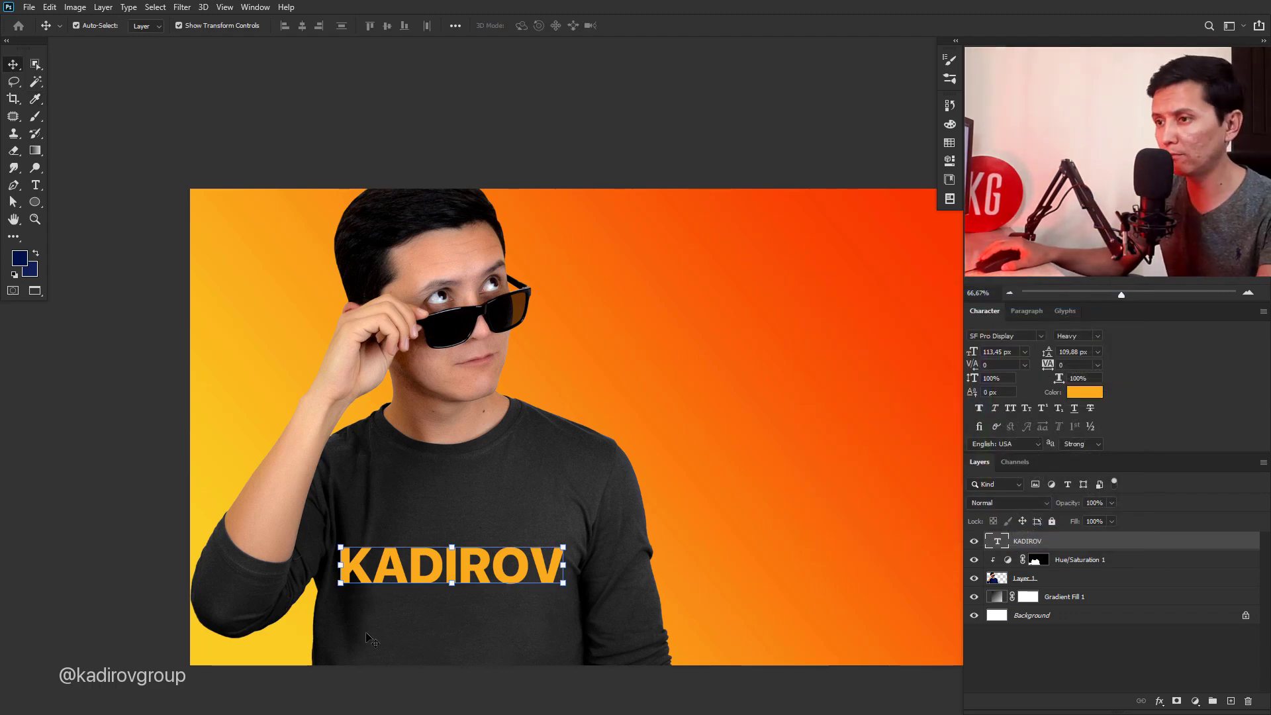
Turn the KADIROV layer into a Smart Object via its layer context menu
right_click(1037, 551)
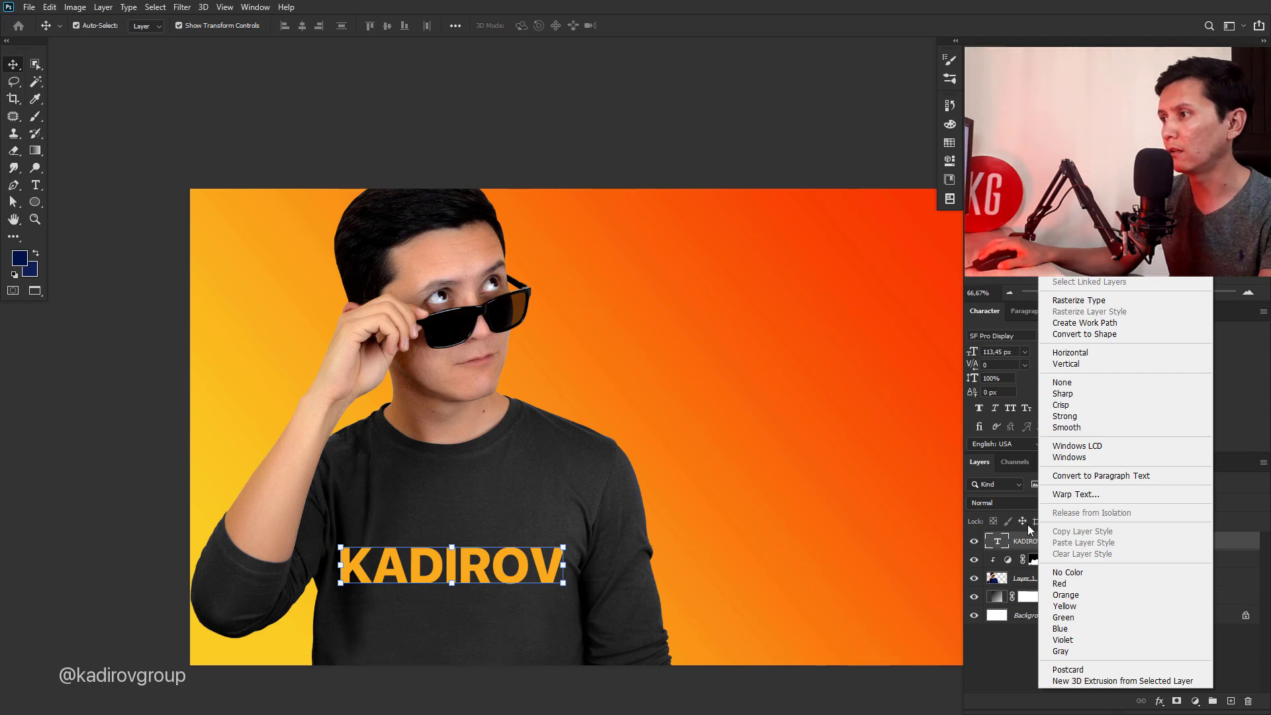
left_click(1020, 543)
right_click(1023, 544)
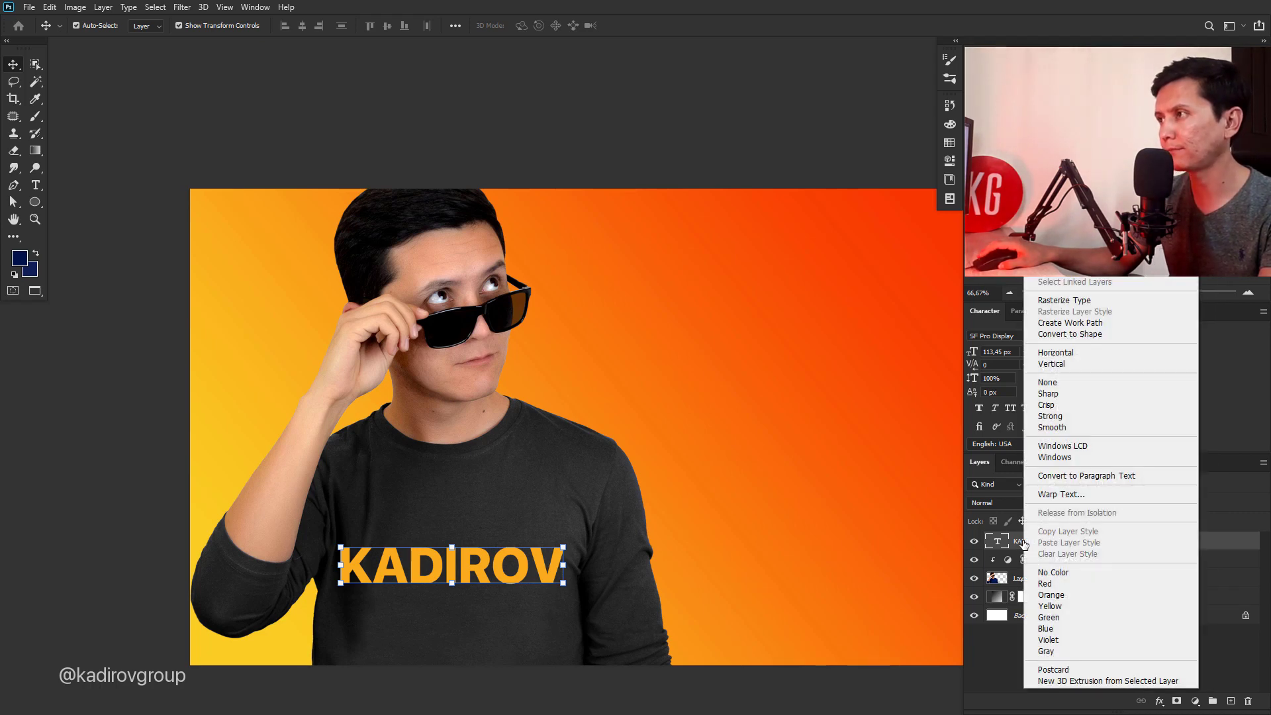
right_click(1012, 539)
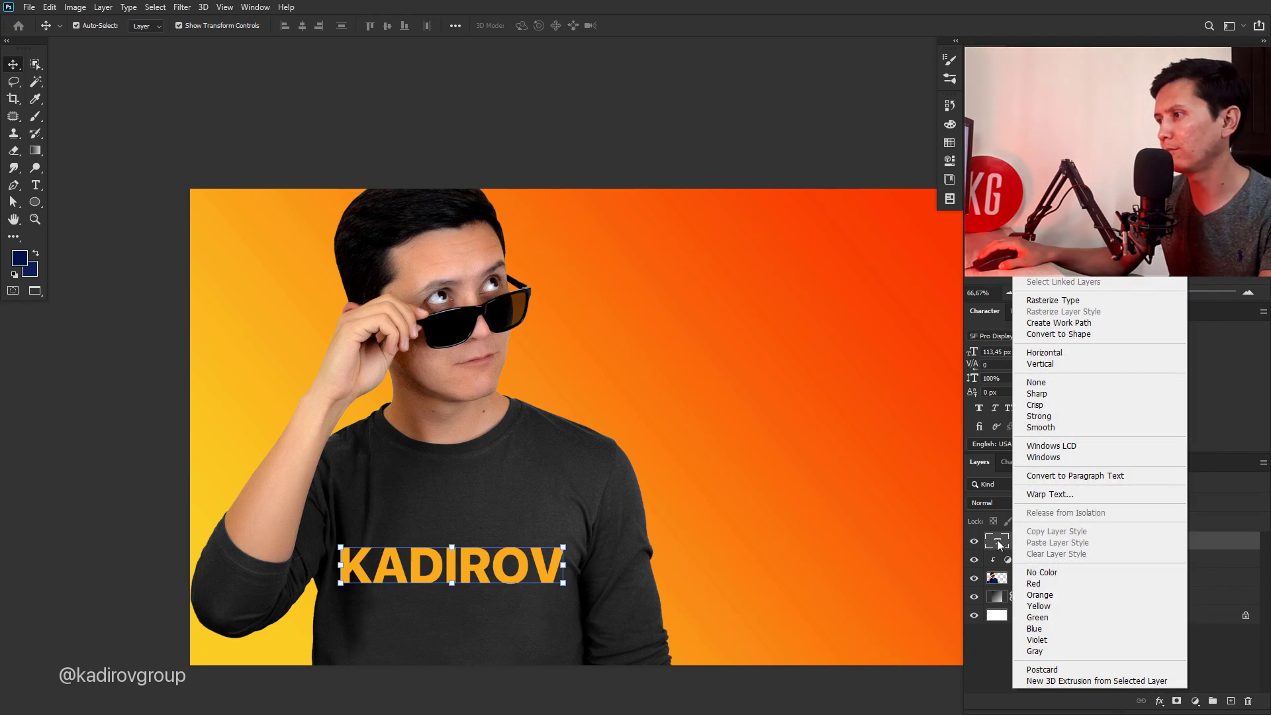
left_click(1052, 256)
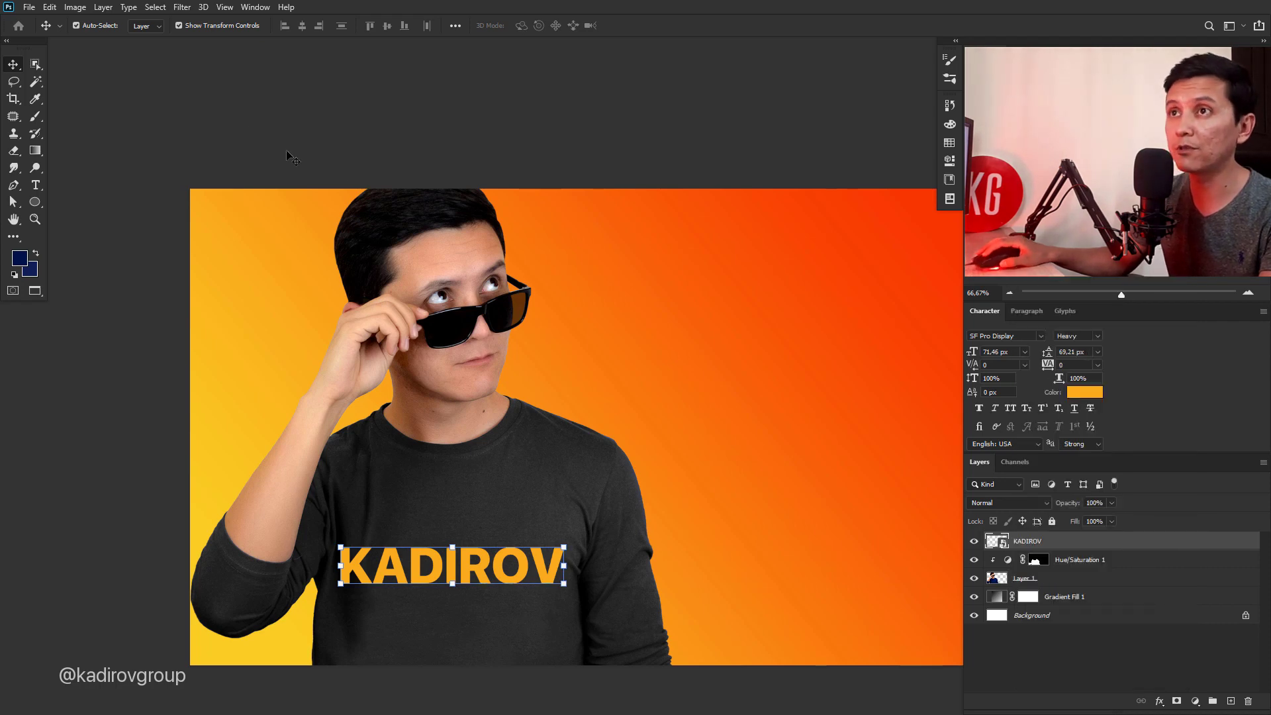
Apply a Liquify warp to the edges of the K in KADIROV
left_click(183, 6)
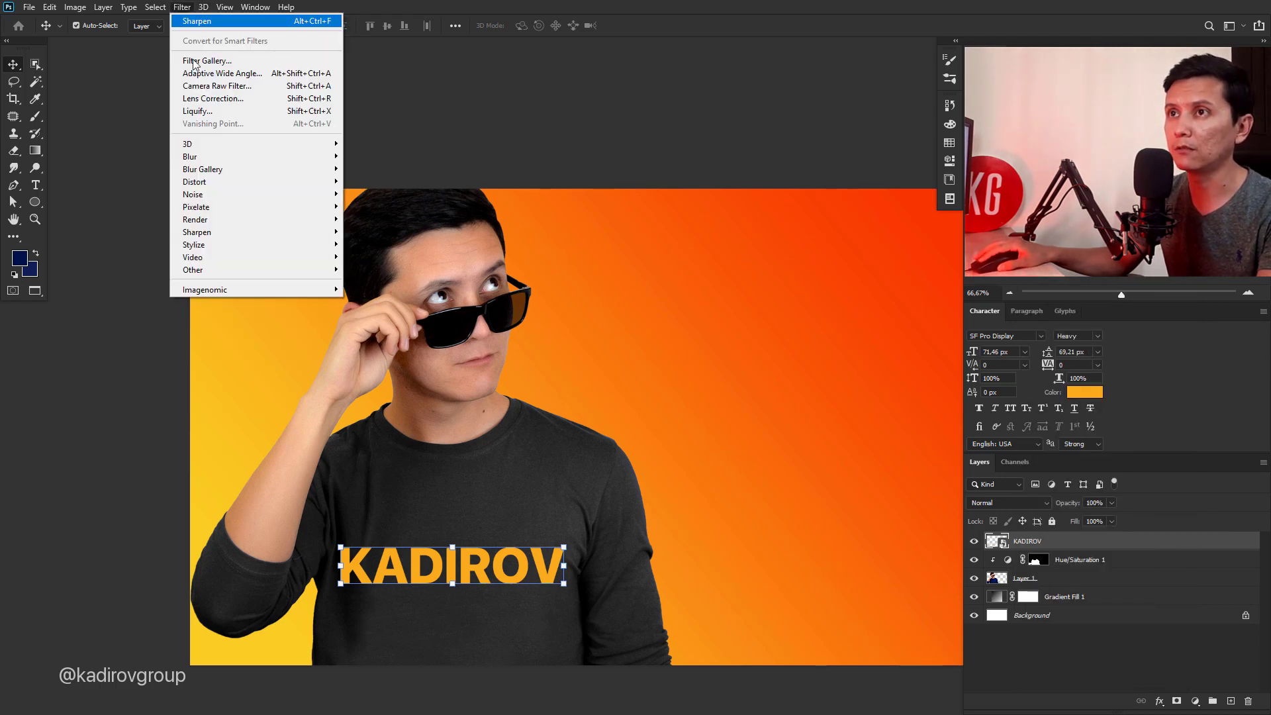
left_click(204, 112)
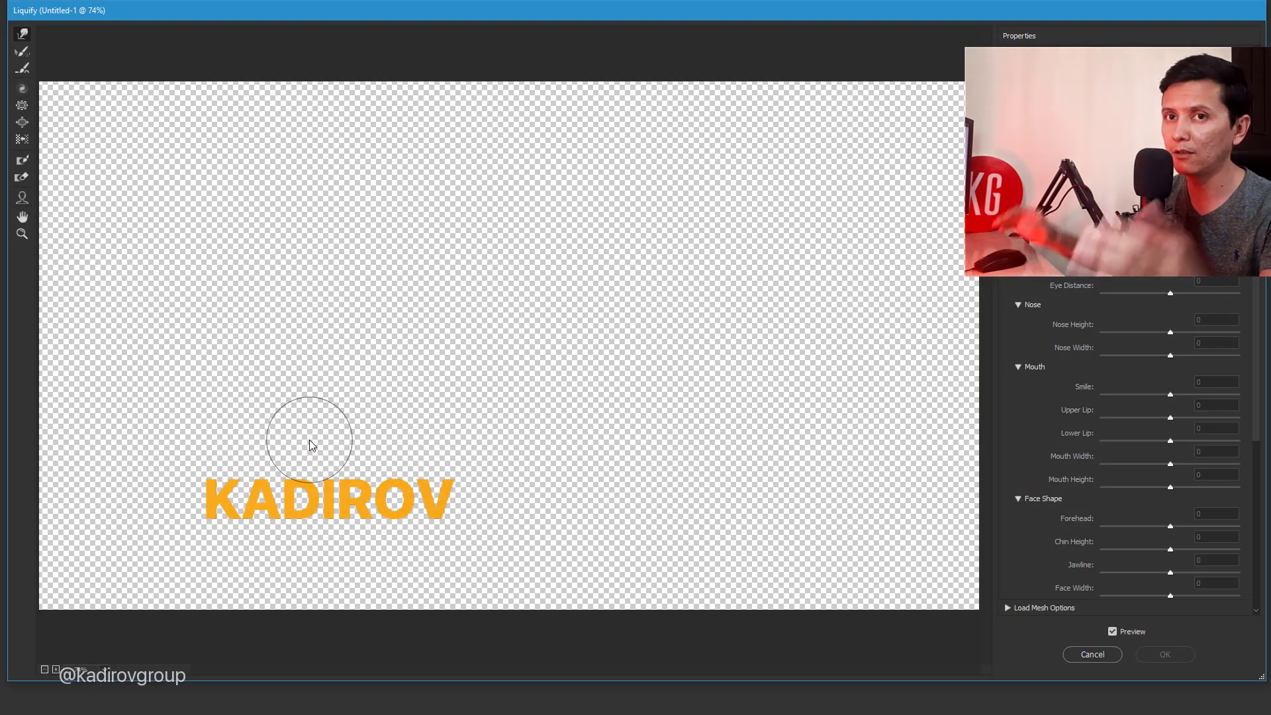
key("ctrl+alt+0")
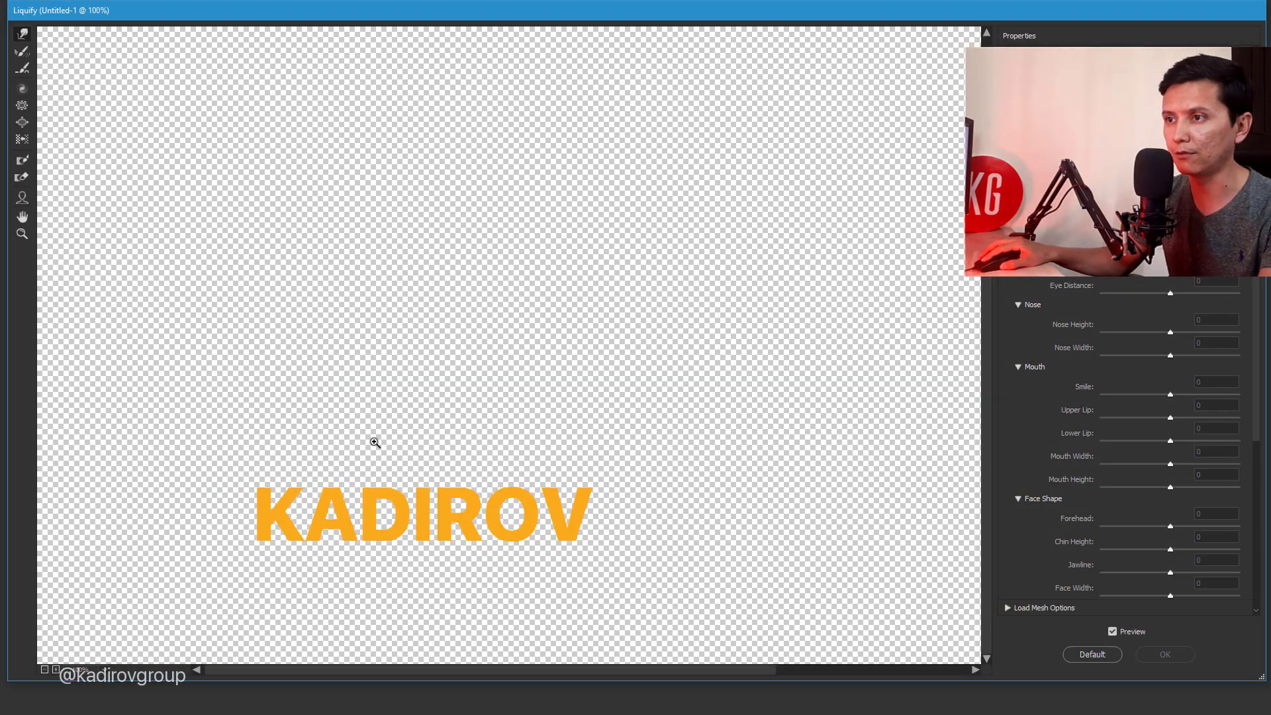
left_click(374, 442)
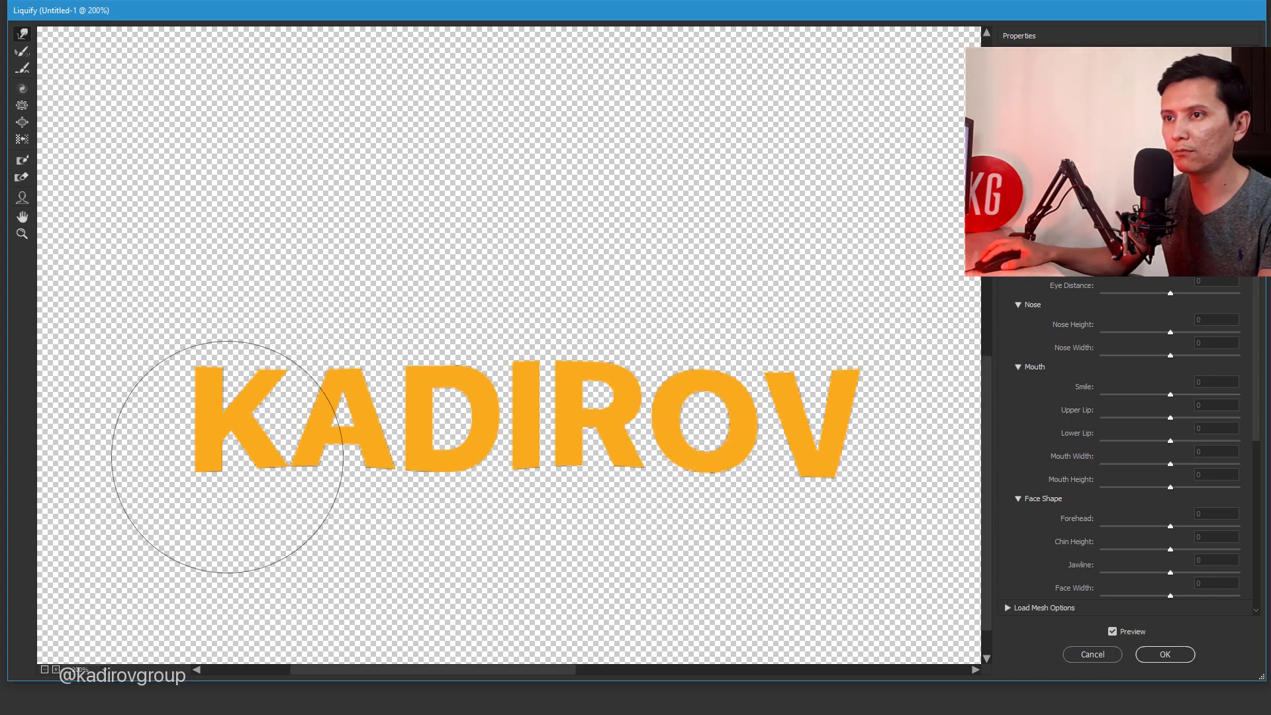
left_click_drag(227, 456, 192, 361)
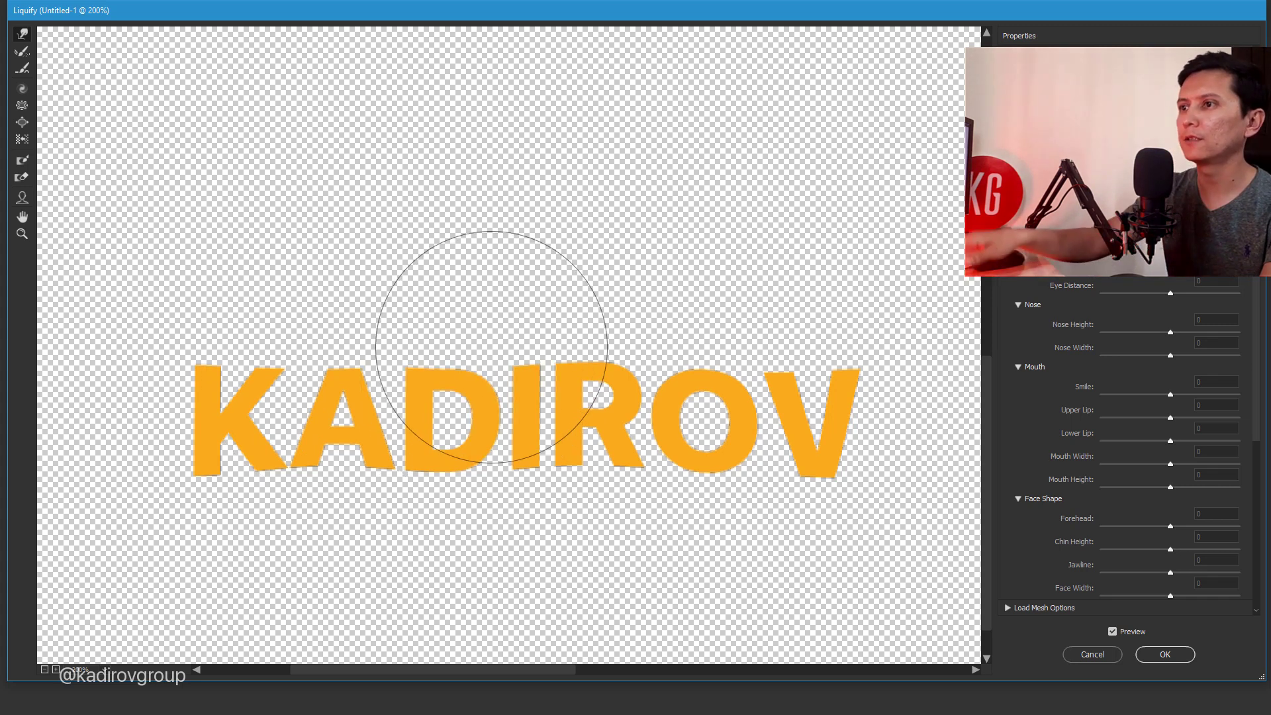
key("Return")
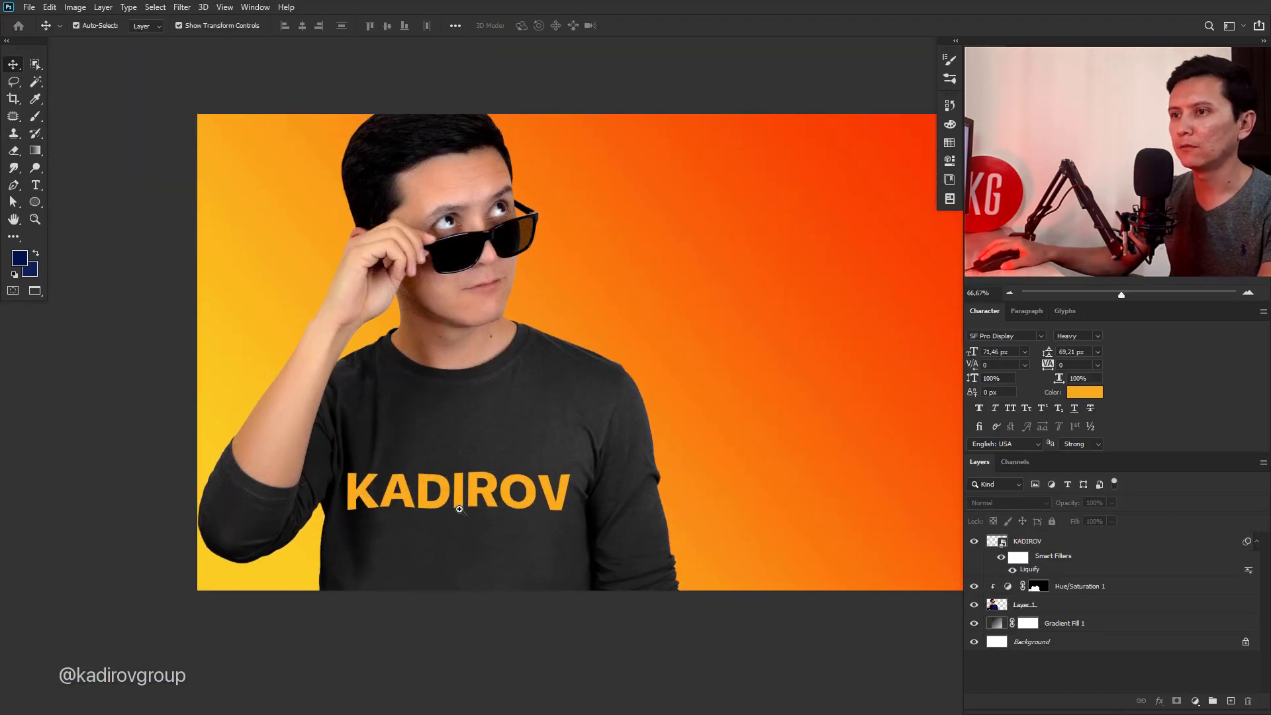
Rerun Liquify (Ctrl+Shift+X) on the KADIROV layer and apply another warp
scroll(408, 501, "up", 1)
left_click(351, 497)
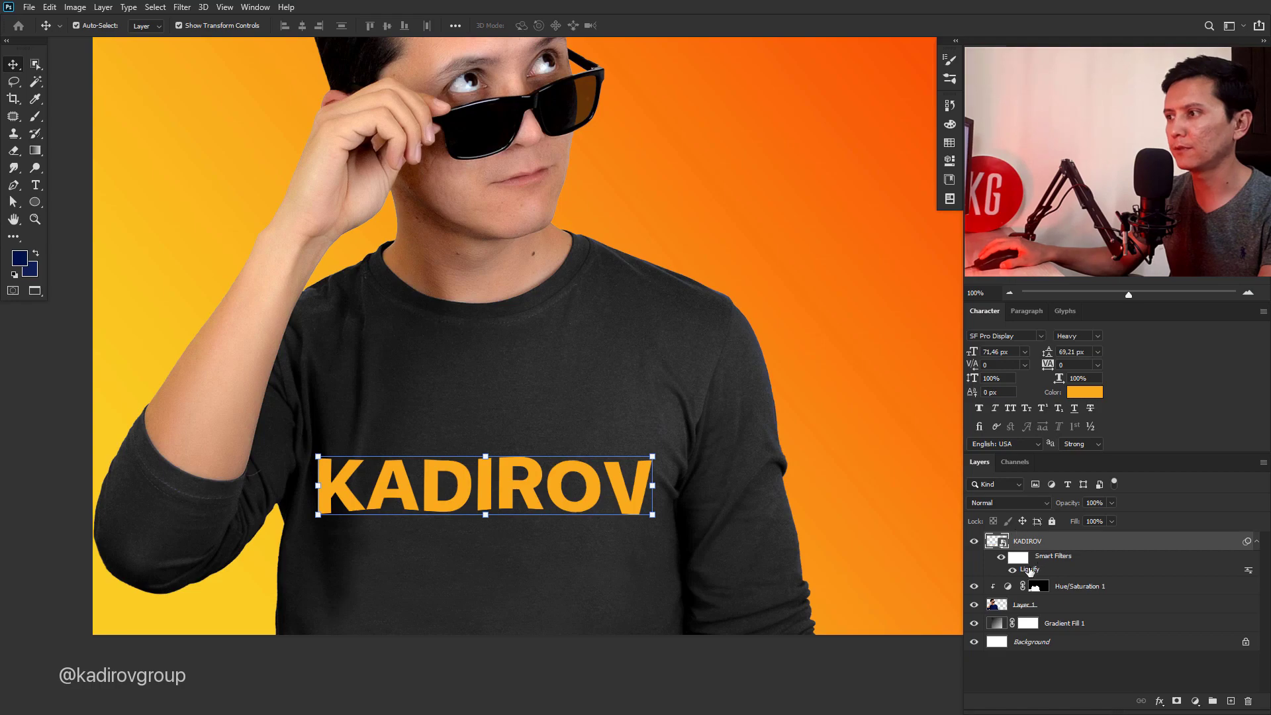
key("ctrl+shift+x")
key("ctrl+plus")
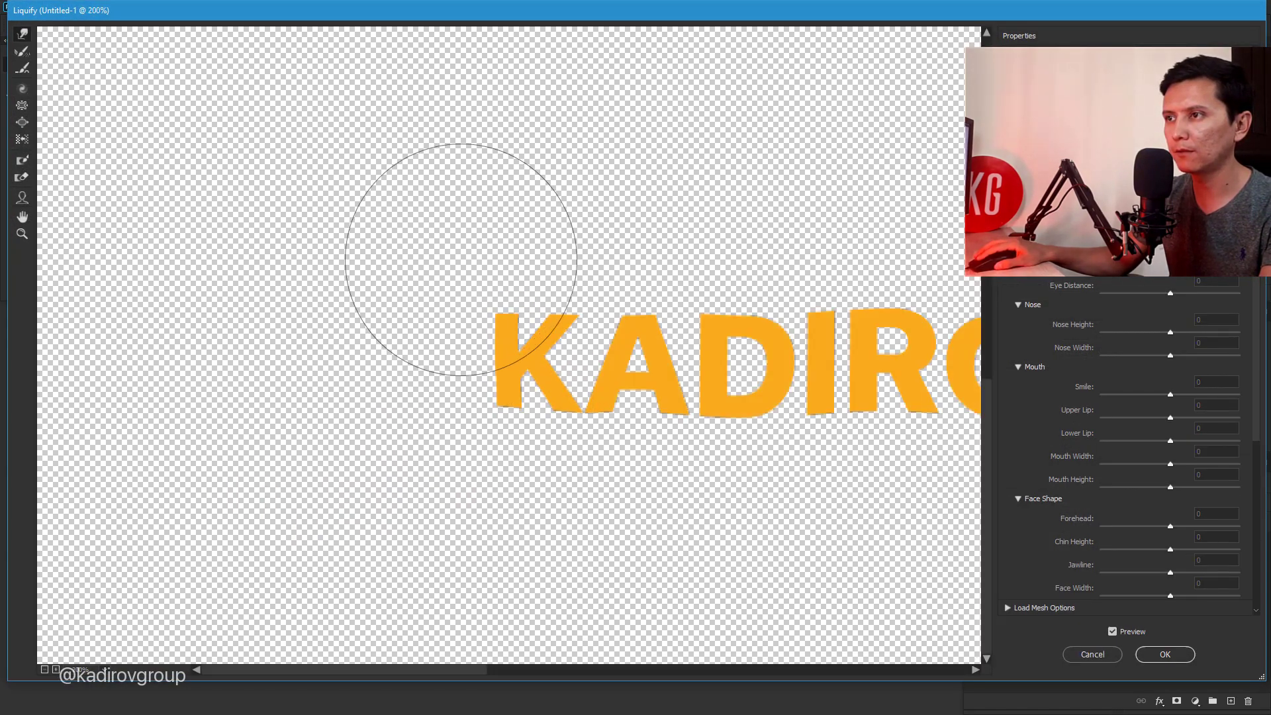
key("Return")
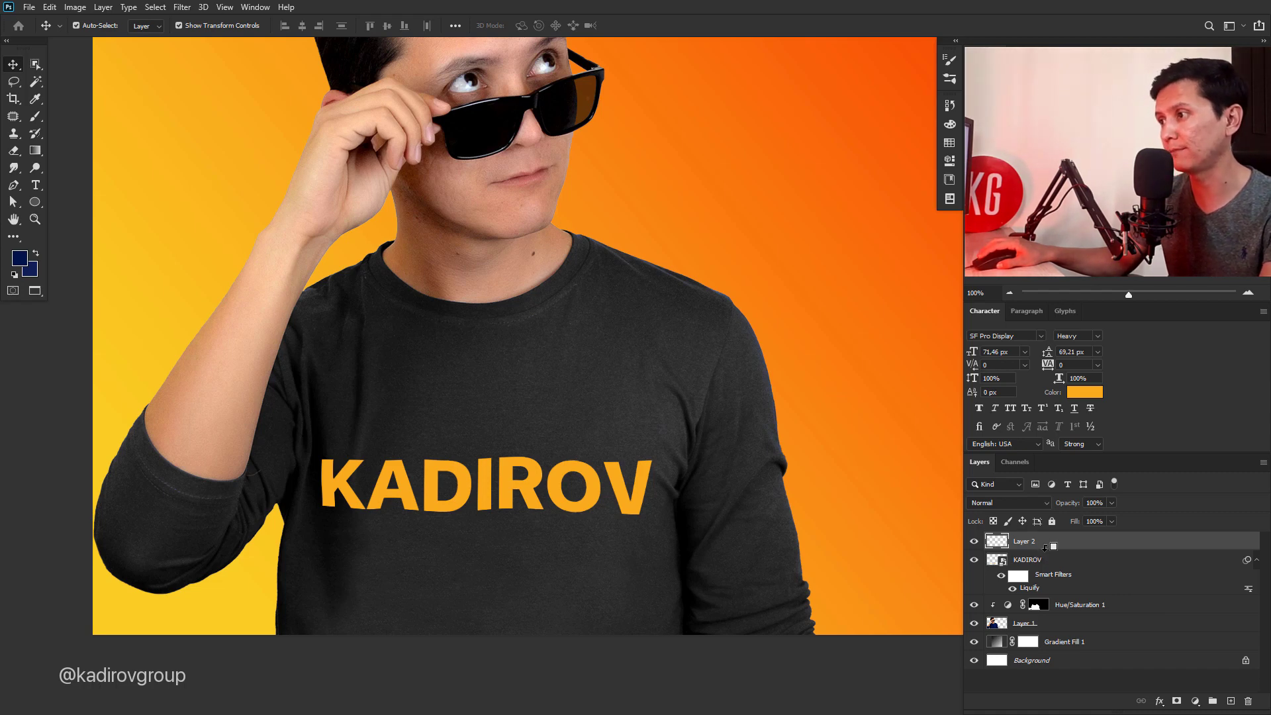
Set up a fine black brush at 10% opacity
left_click(33, 117)
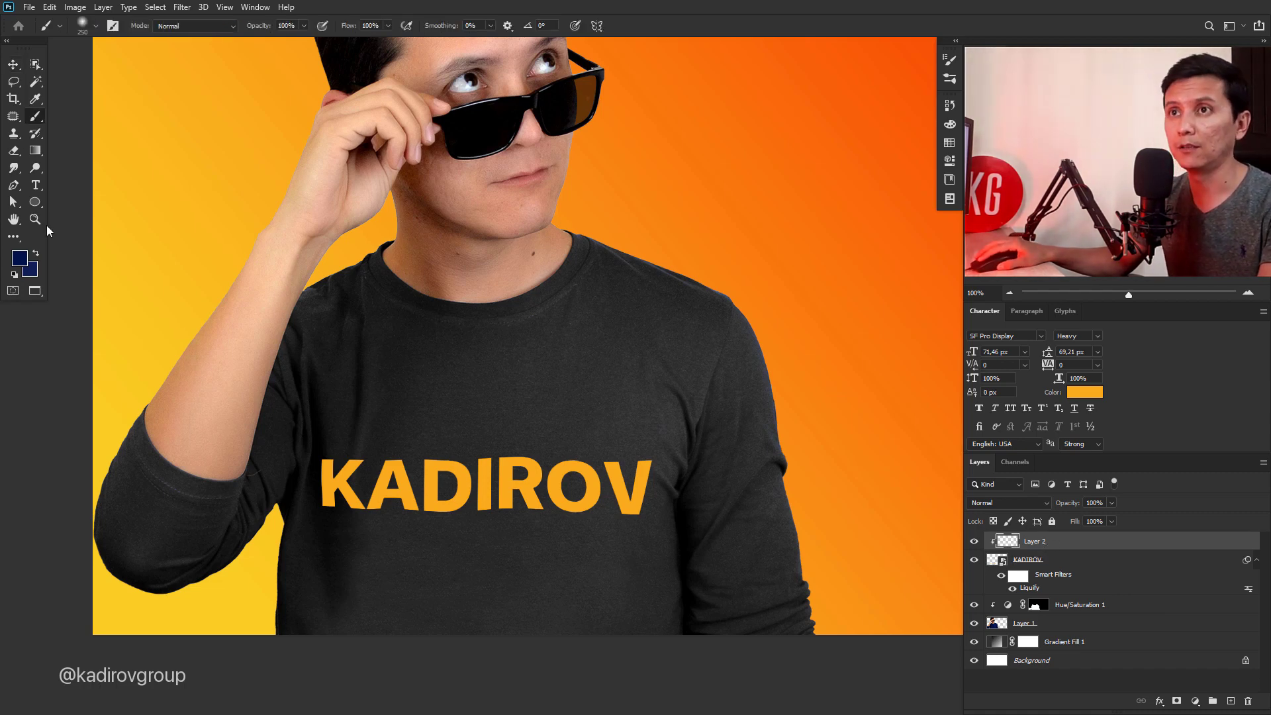
left_click(22, 264)
left_click(814, 523)
left_click(1109, 317)
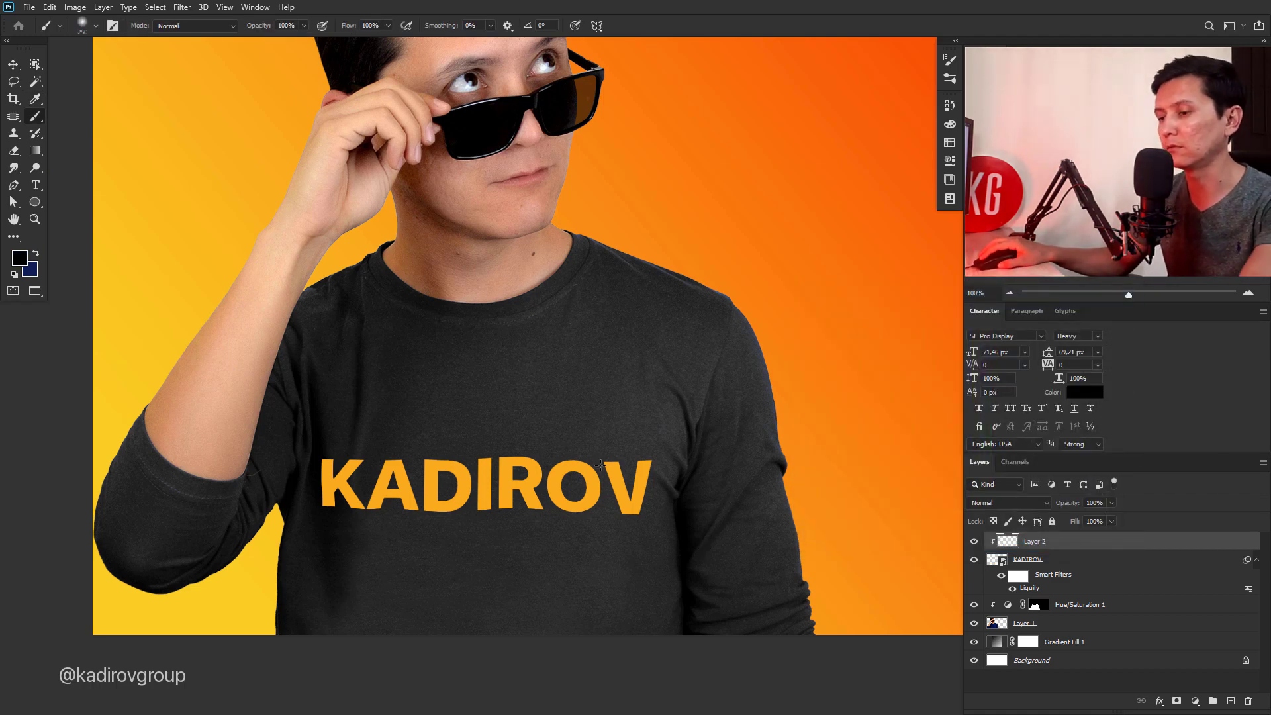
key("bracketleft")
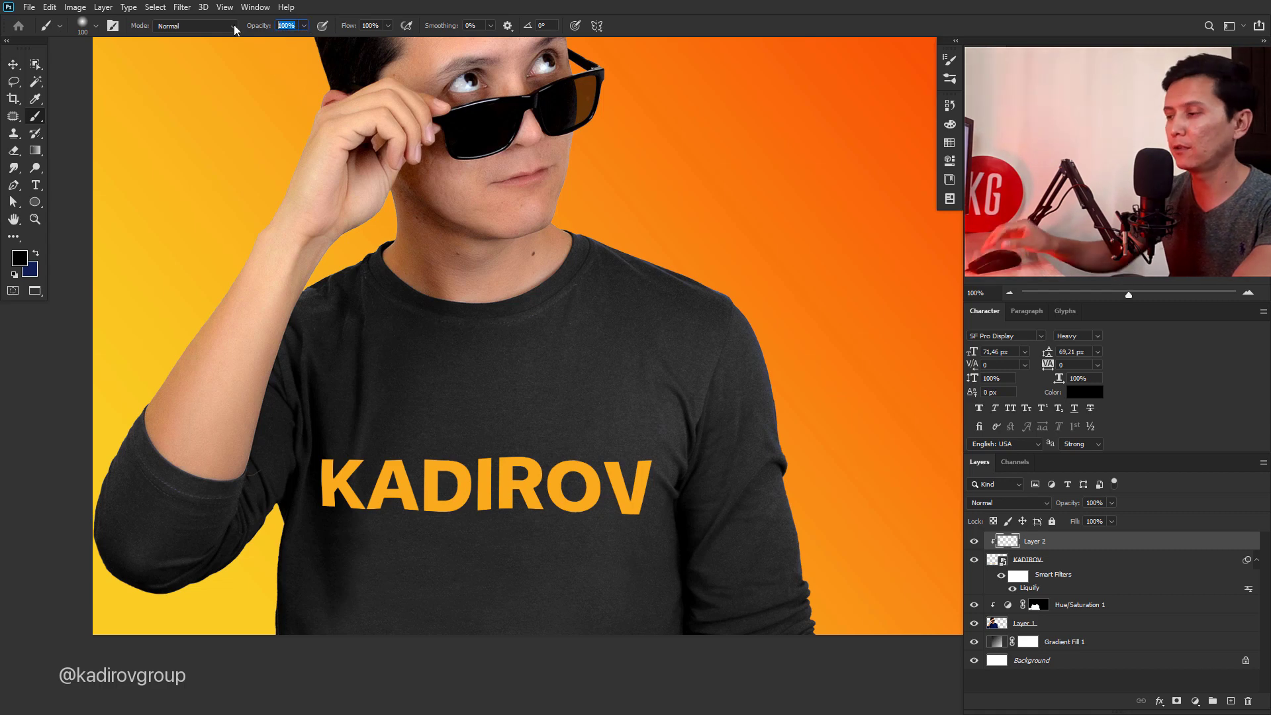
key("1")
key("bracketleft")
key("bracketleft")
key("bracketleft")
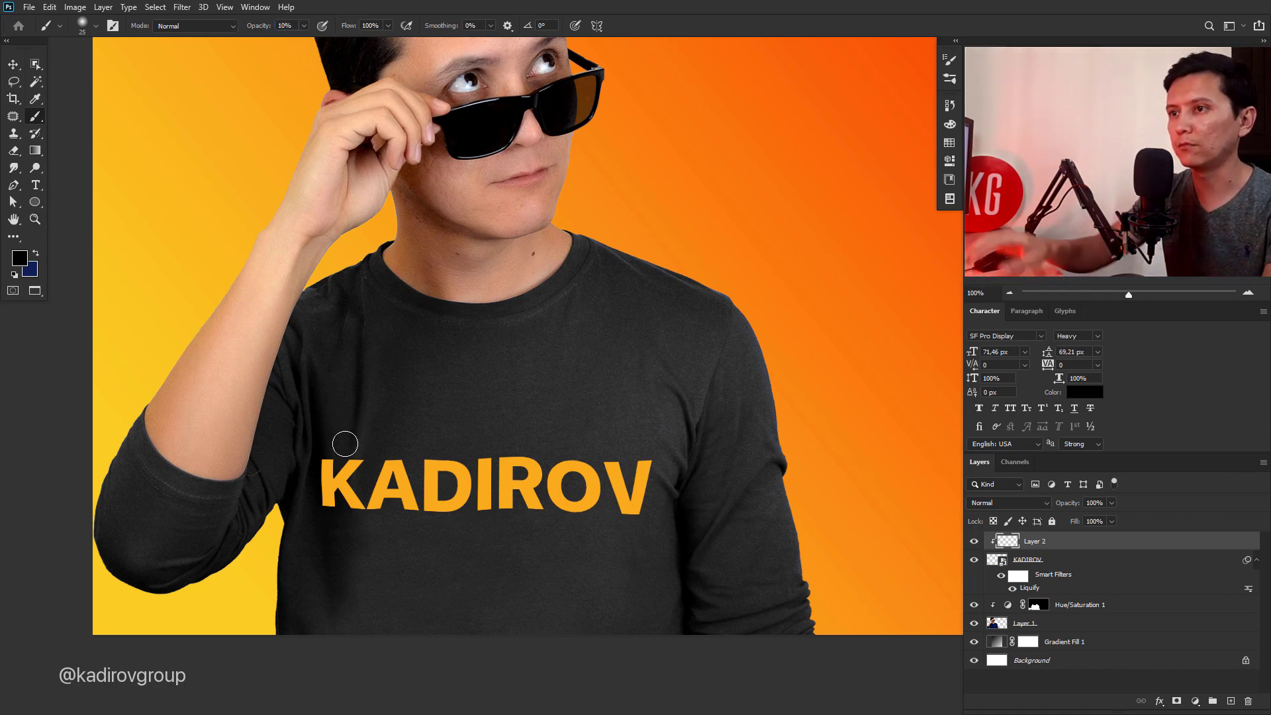
key("bracketleft")
key("bracketleft")
key("bracketleft")
right_click(344, 443)
key("Escape")
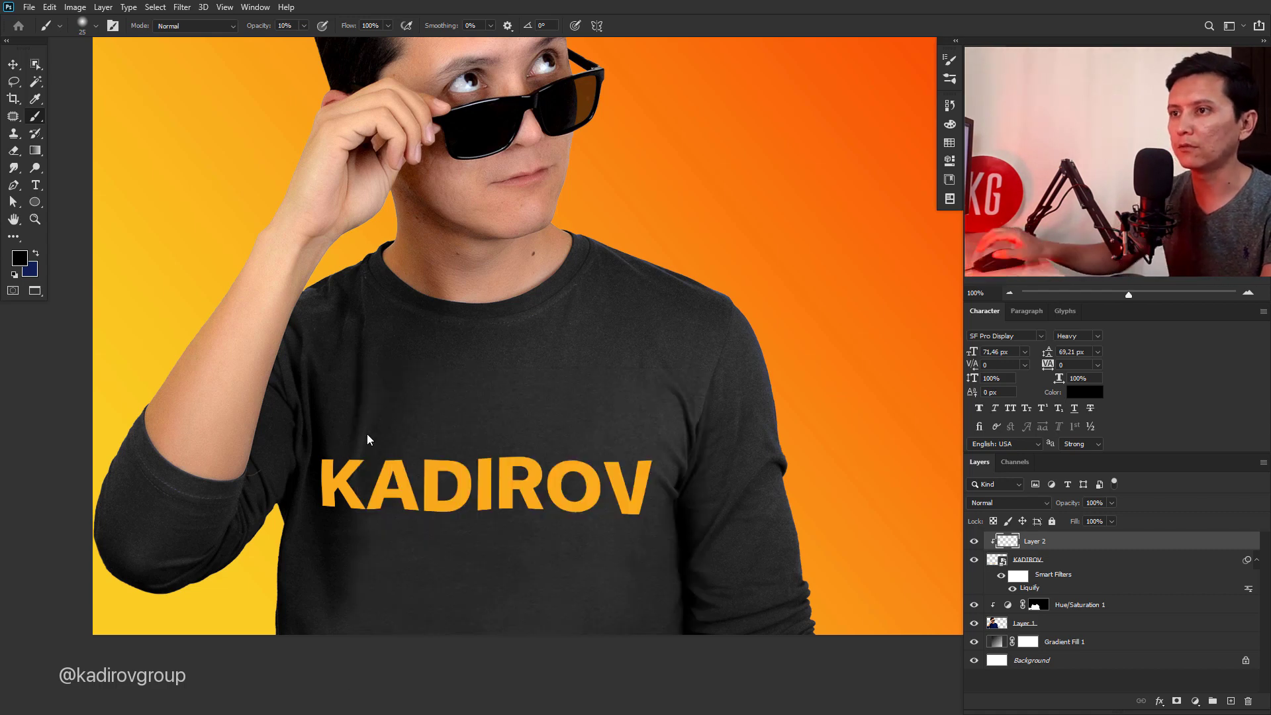
scroll(354, 482, "up", 1)
Paint faint shadows over the K, D, I and O of KADIROV
mouse_move(365, 429)
left_mouse_down()
mouse_move(335, 499)
mouse_move(347, 517)
left_mouse_up()
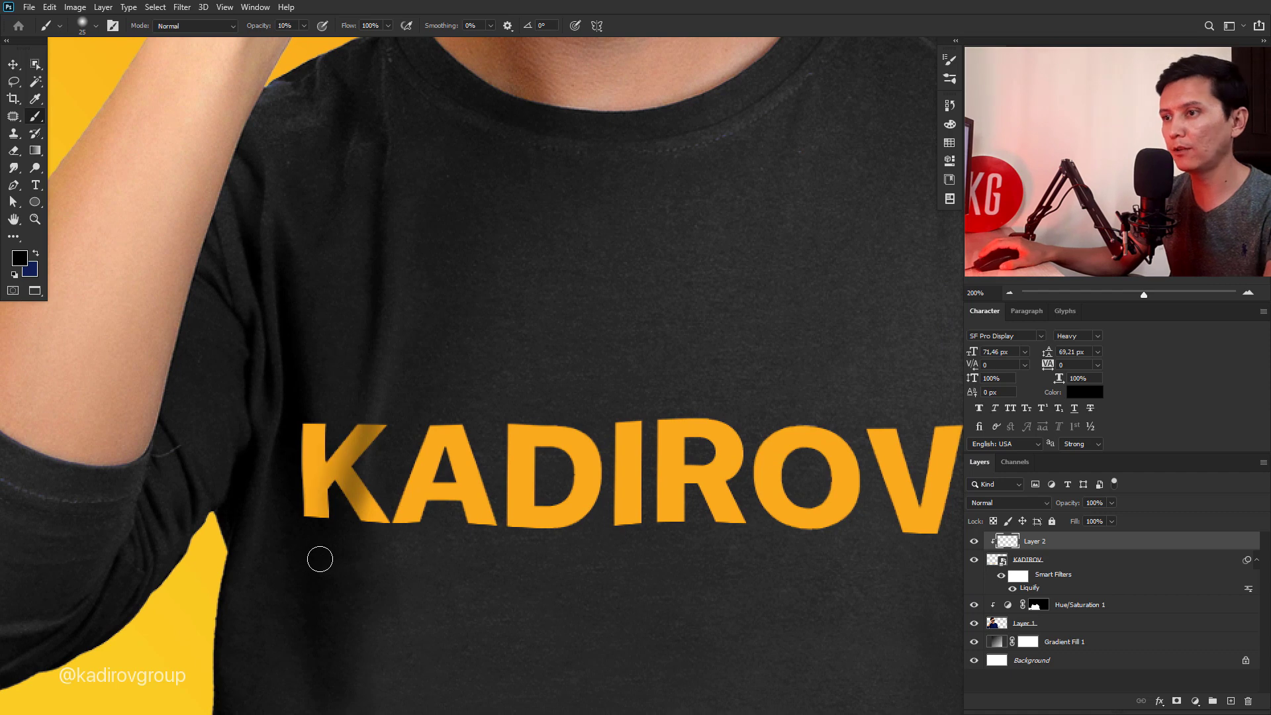
key("bracketright")
key("bracketright")
key("bracketright")
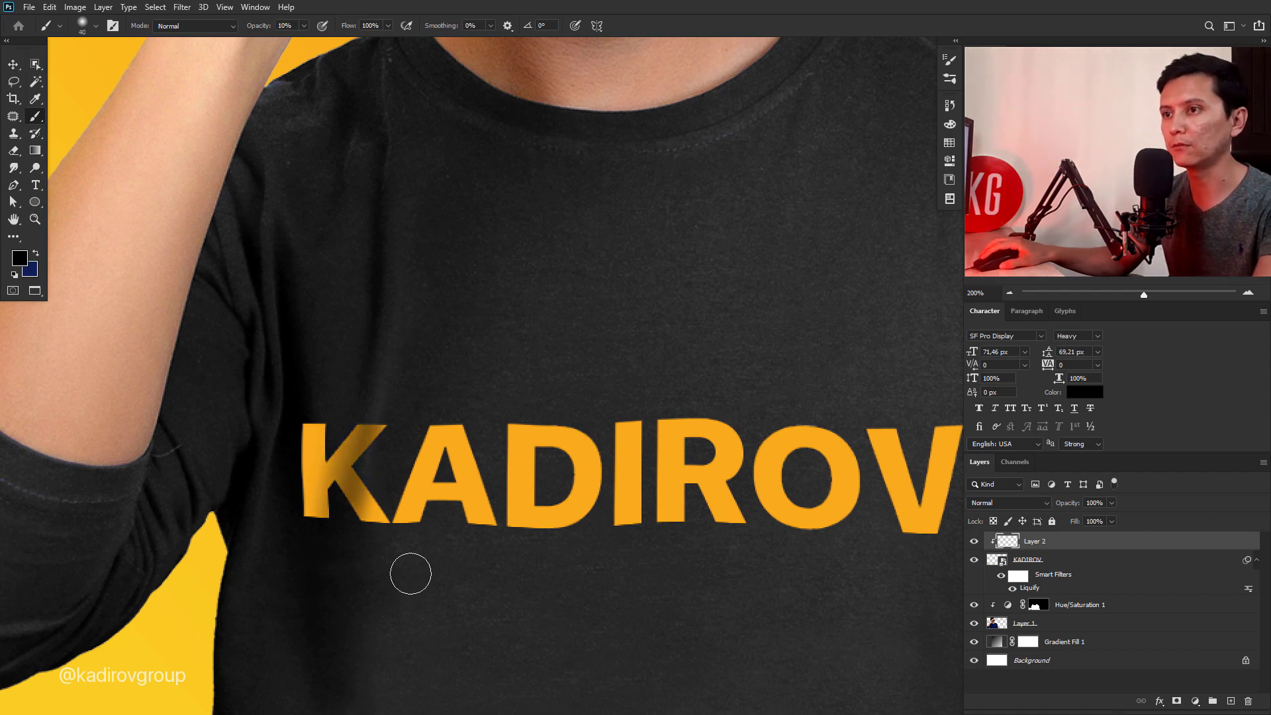
scroll(409, 573, "down", 1)
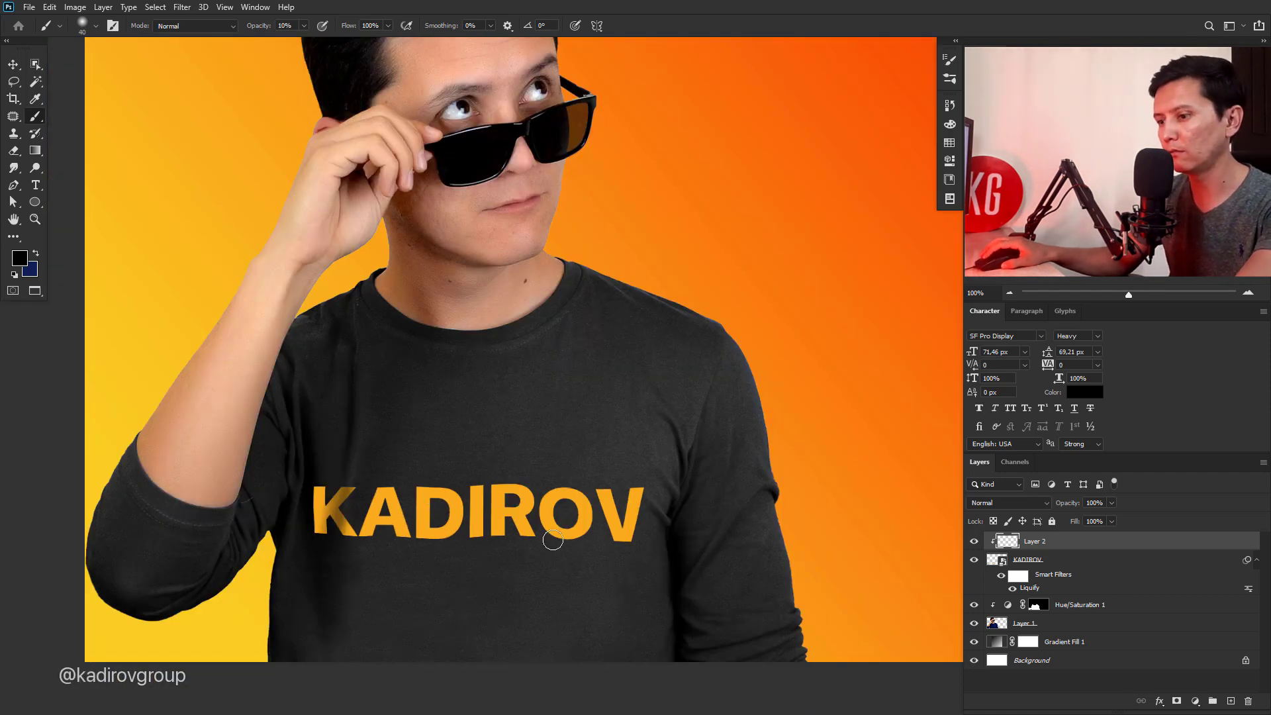
key("bracketright")
left_click_drag(482, 401, 428, 598)
mouse_move(465, 439)
left_mouse_down()
mouse_move(434, 556)
mouse_move(450, 536)
left_mouse_up()
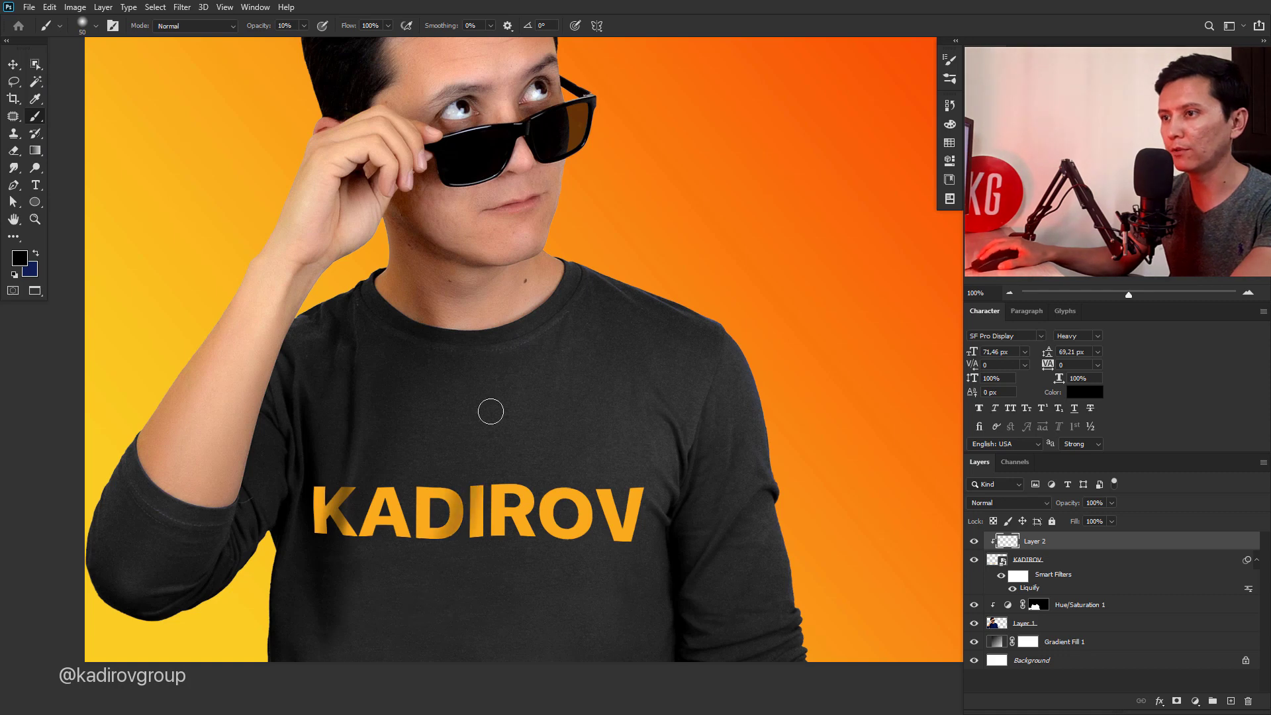
mouse_move(570, 563)
left_mouse_down()
mouse_move(566, 490)
mouse_move(584, 585)
left_mouse_up()
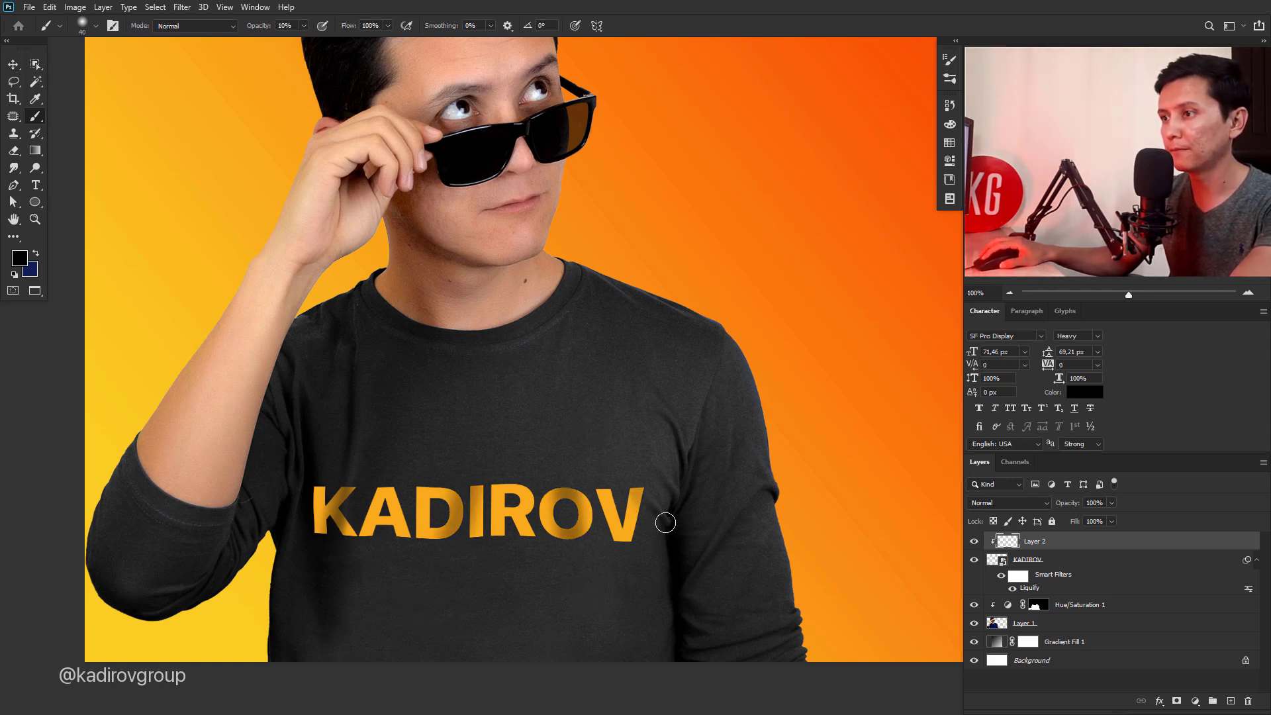
left_click_drag(486, 434, 394, 624)
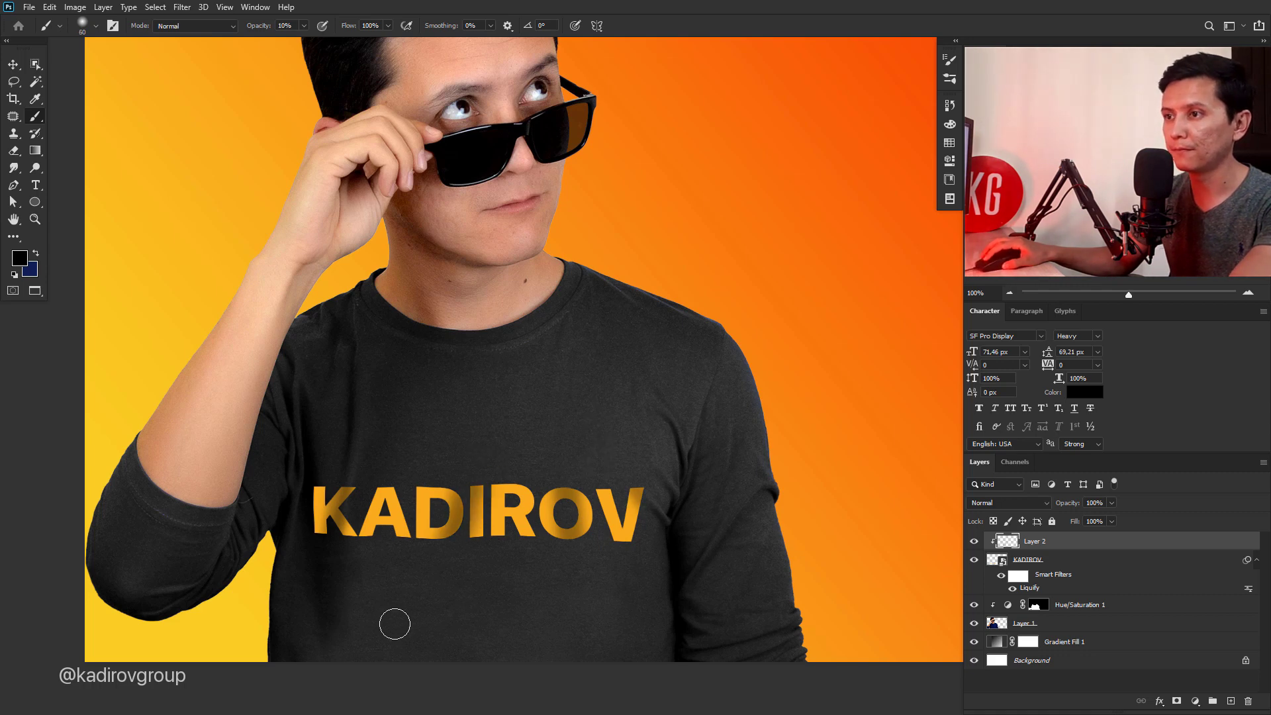
Deepen the shading on the D and K with extra strokes
left_click_drag(458, 473, 391, 461)
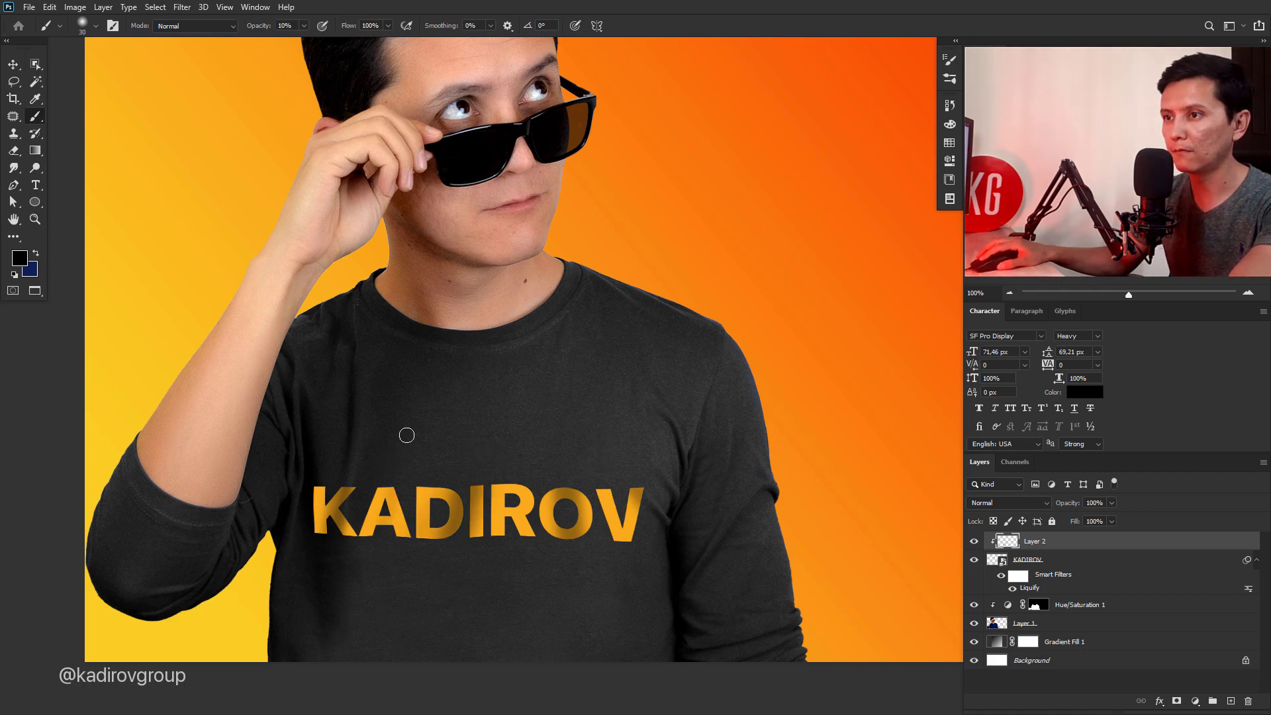
left_click_drag(369, 579, 343, 484)
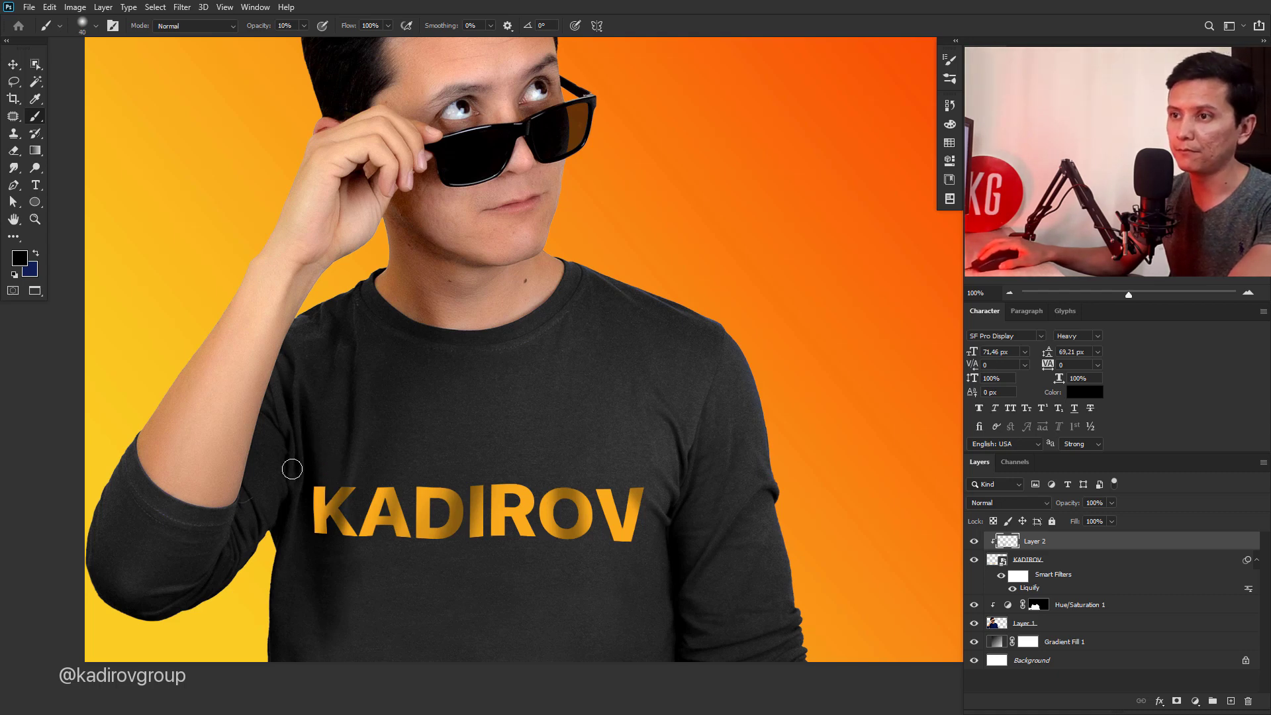
mouse_move(292, 432)
left_mouse_down()
mouse_move(329, 553)
mouse_move(309, 517)
left_mouse_up()
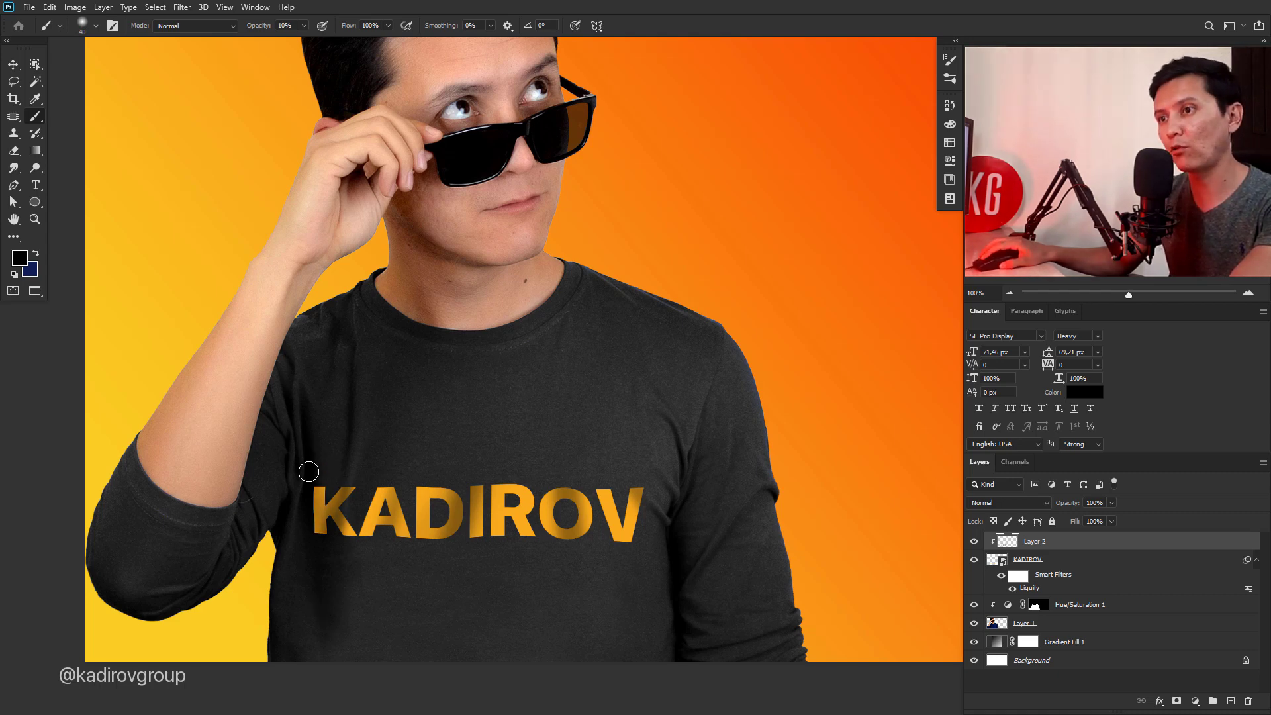
left_click_drag(308, 471, 307, 453)
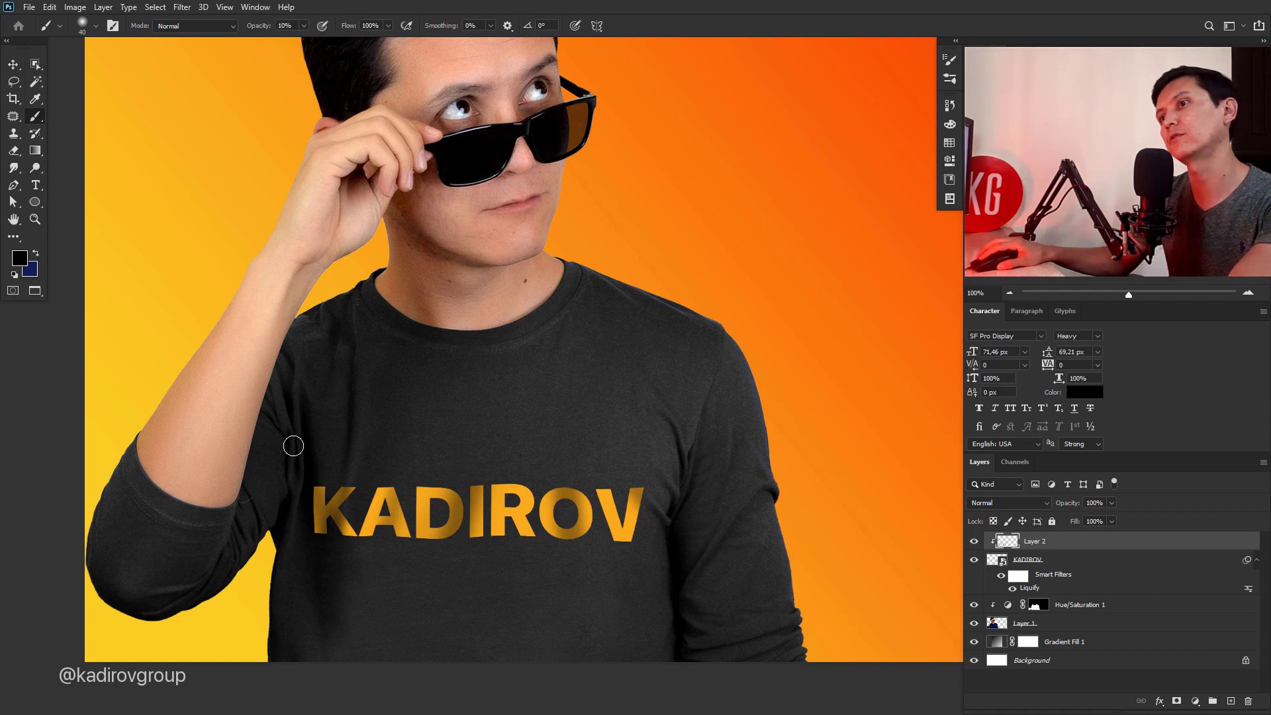
key("bracketright")
key("bracketright")
key("bracketleft")
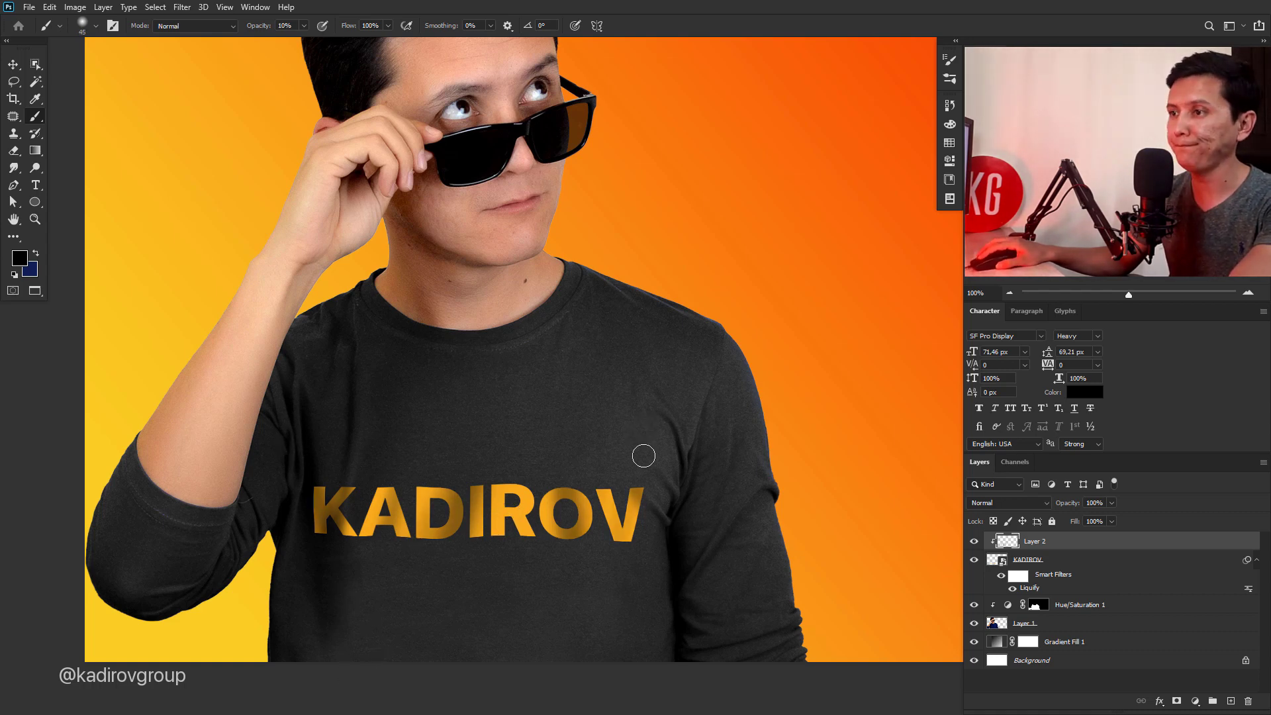
key("bracketright")
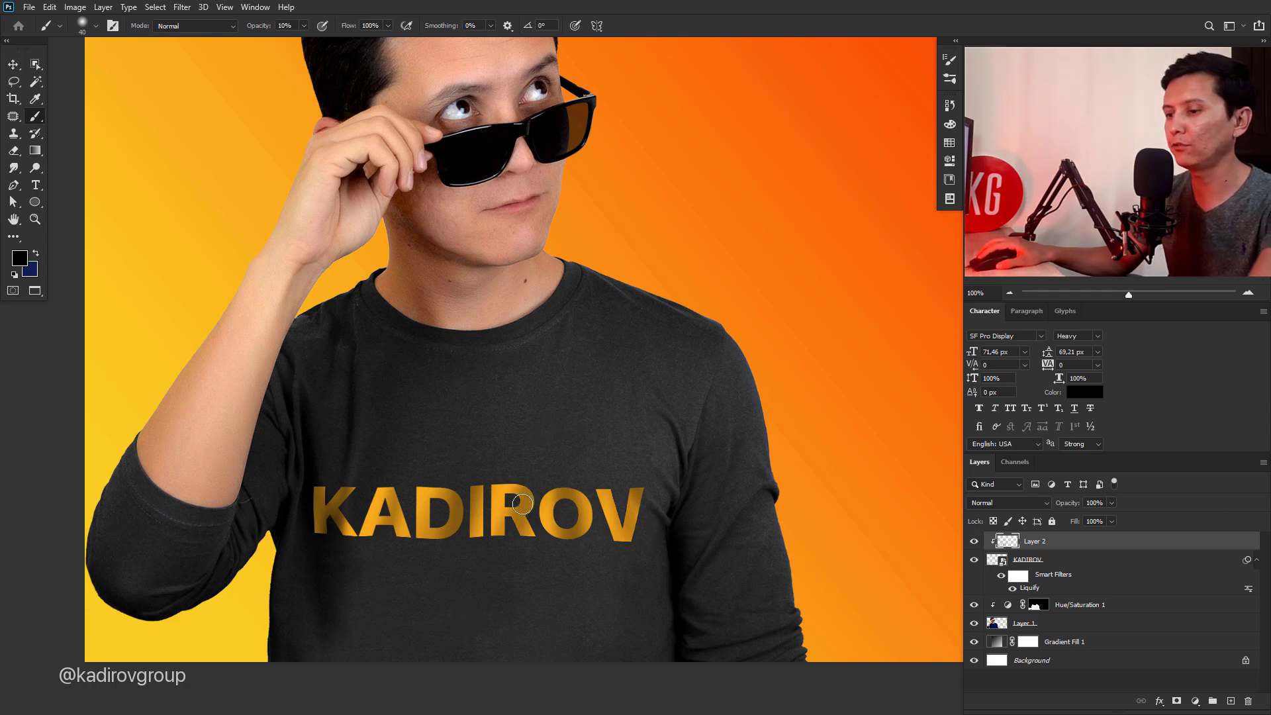
key("bracketleft")
key("bracketleft")
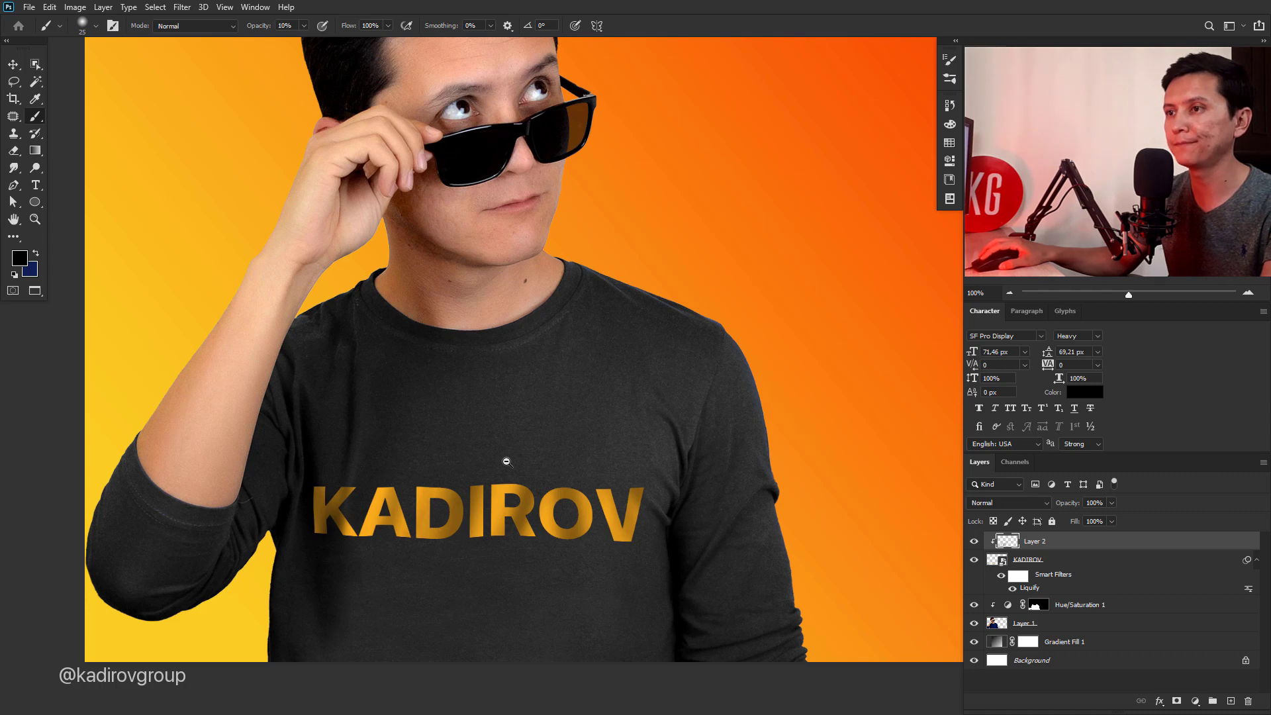
Zoom out to the whole banner and return to the Move tool
left_click(507, 461, "ctrl+alt")
left_click(507, 461, "ctrl+alt")
left_click(506, 461, "ctrl+alt")
left_click_drag(595, 601, 562, 621)
key("v")
left_click_drag(584, 563, 548, 564)
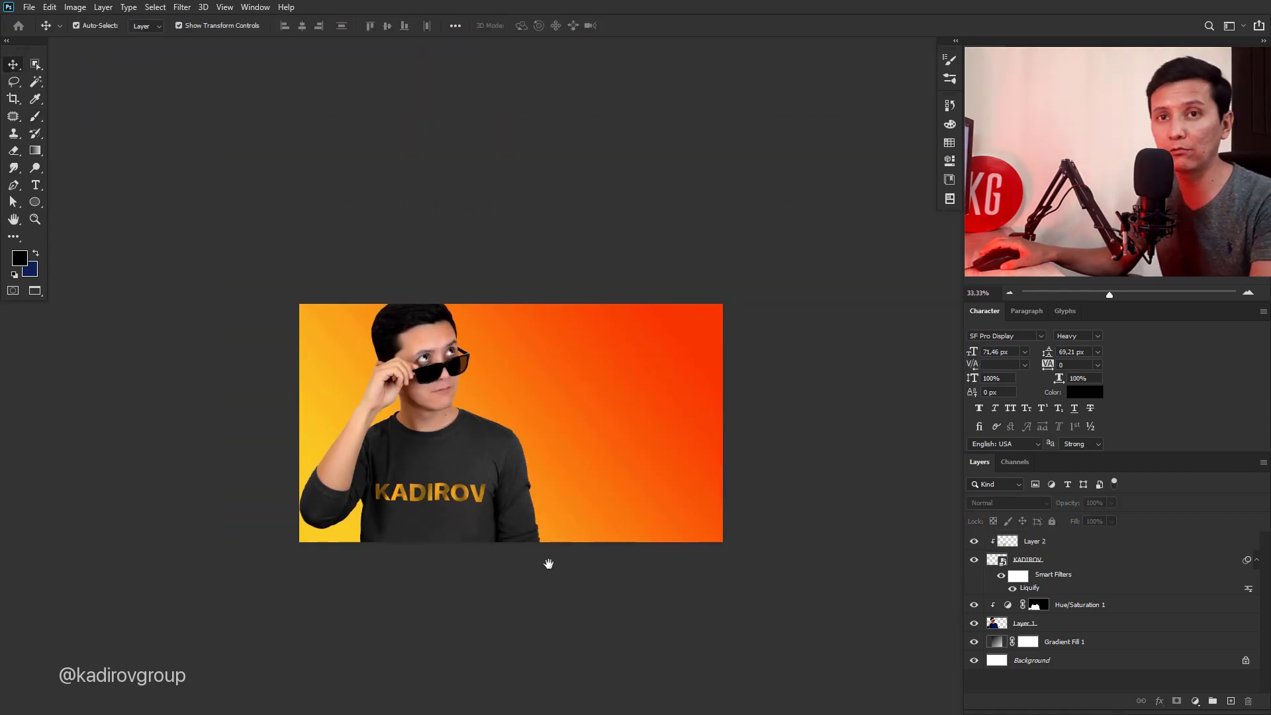
Nudge Layer 1 through Layer 2 left with Shift+arrows, then reselect Layer 1
left_click(428, 491, "ctrl")
left_click(427, 491, "ctrl")
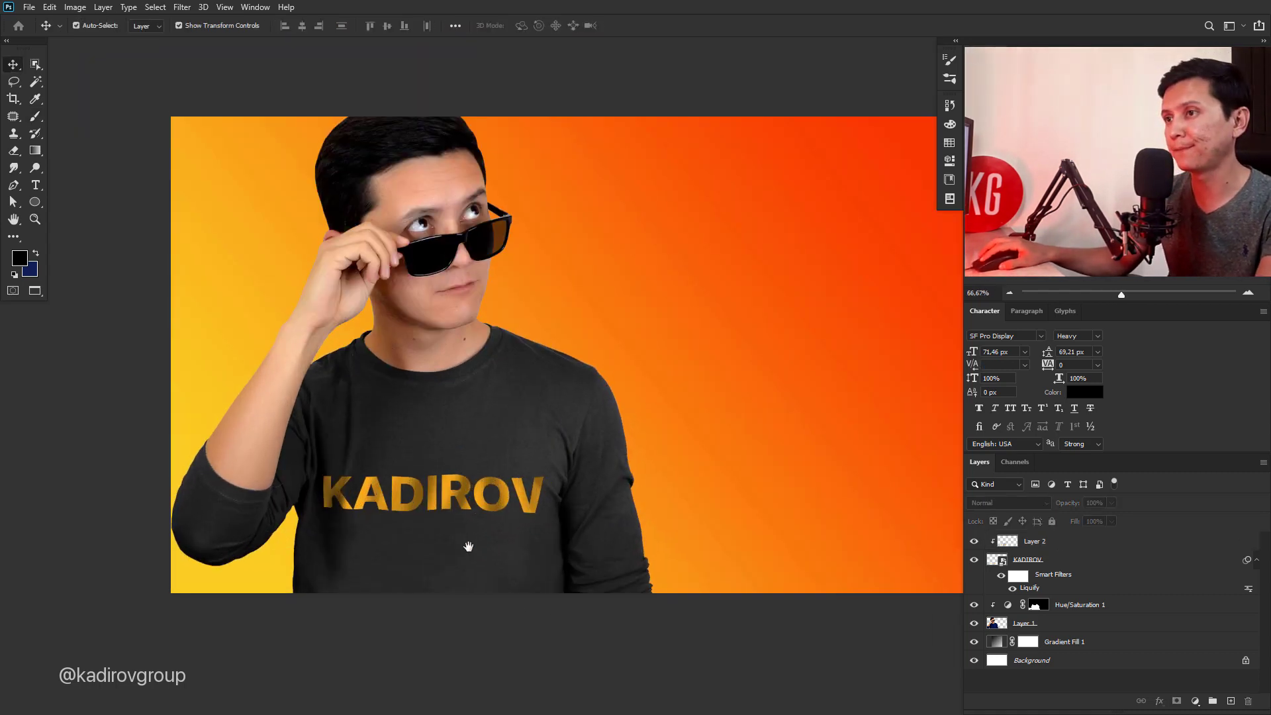
left_click_drag(468, 546, 450, 571)
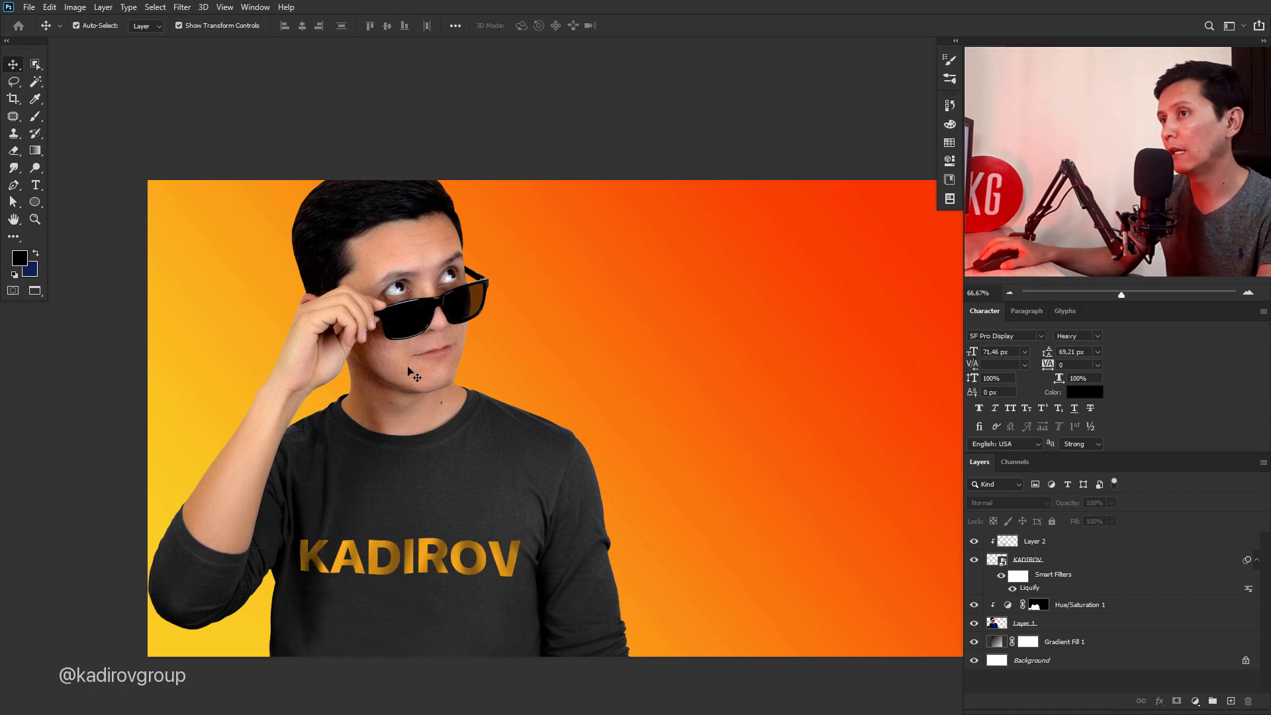
left_click(405, 313, "ctrl+alt")
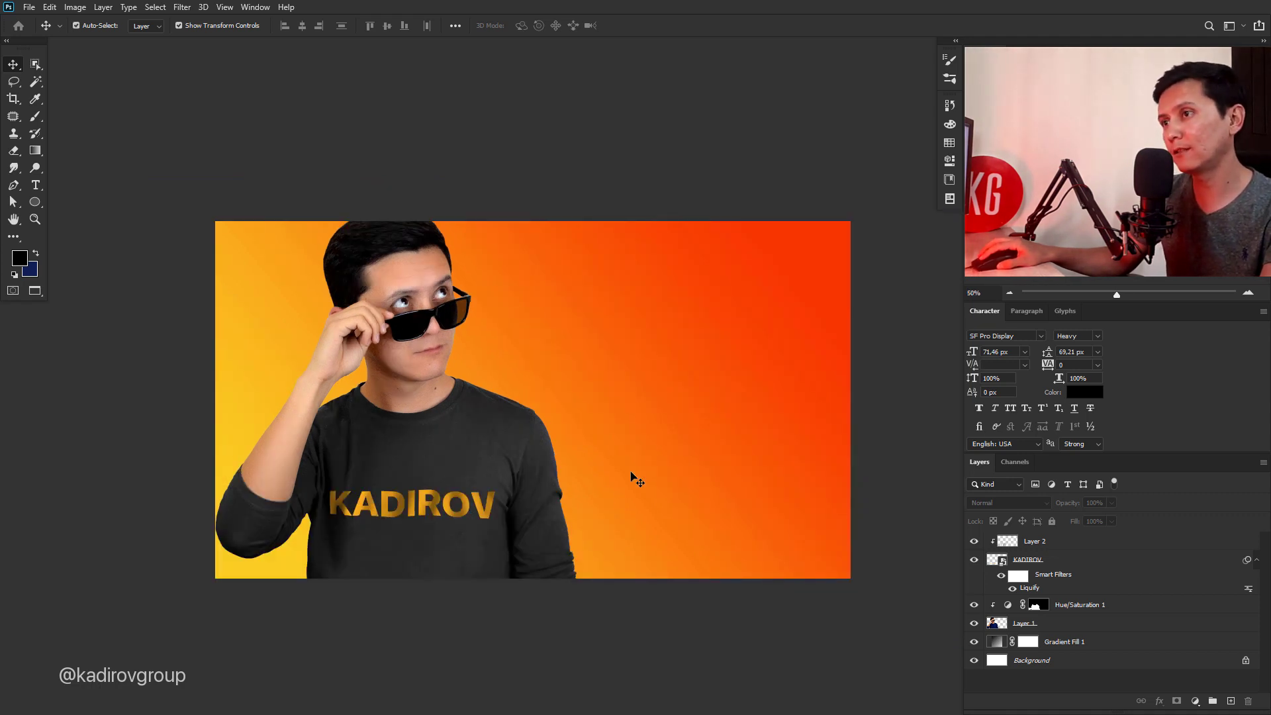
left_click(397, 372)
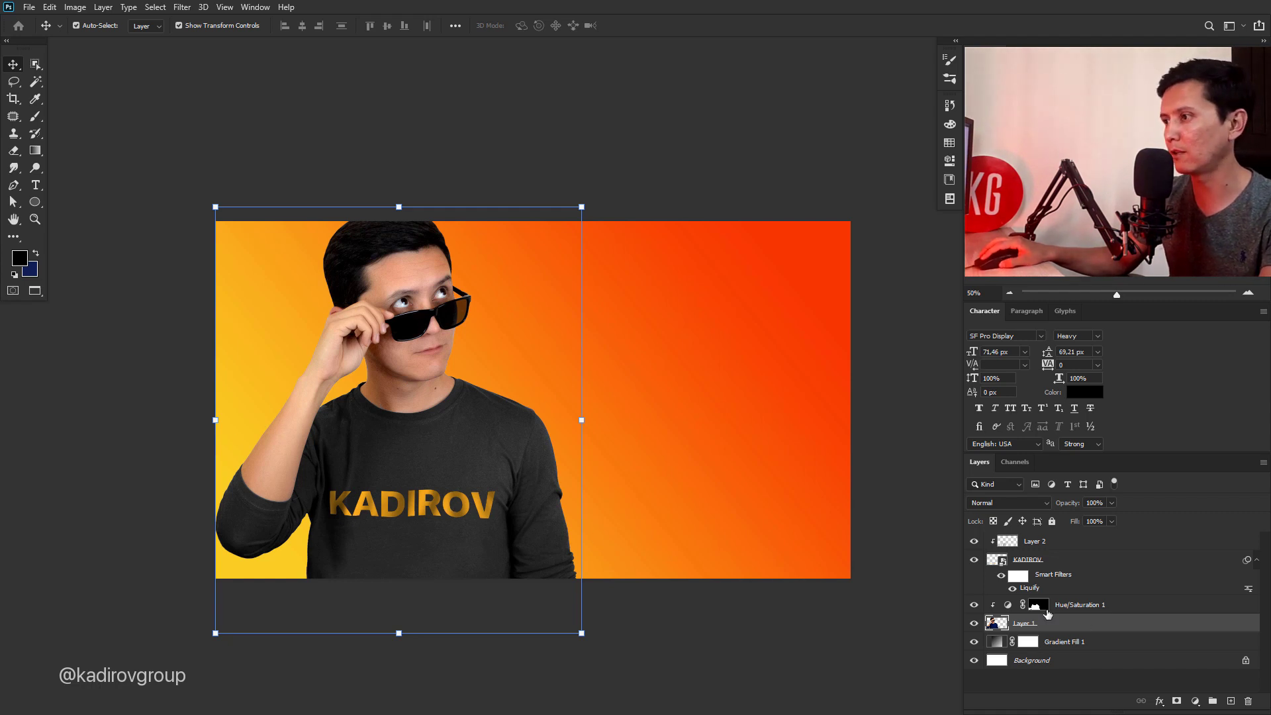
left_click(1043, 545, "shift")
key("shift+Right")
key("shift+Right")
key("shift+Right")
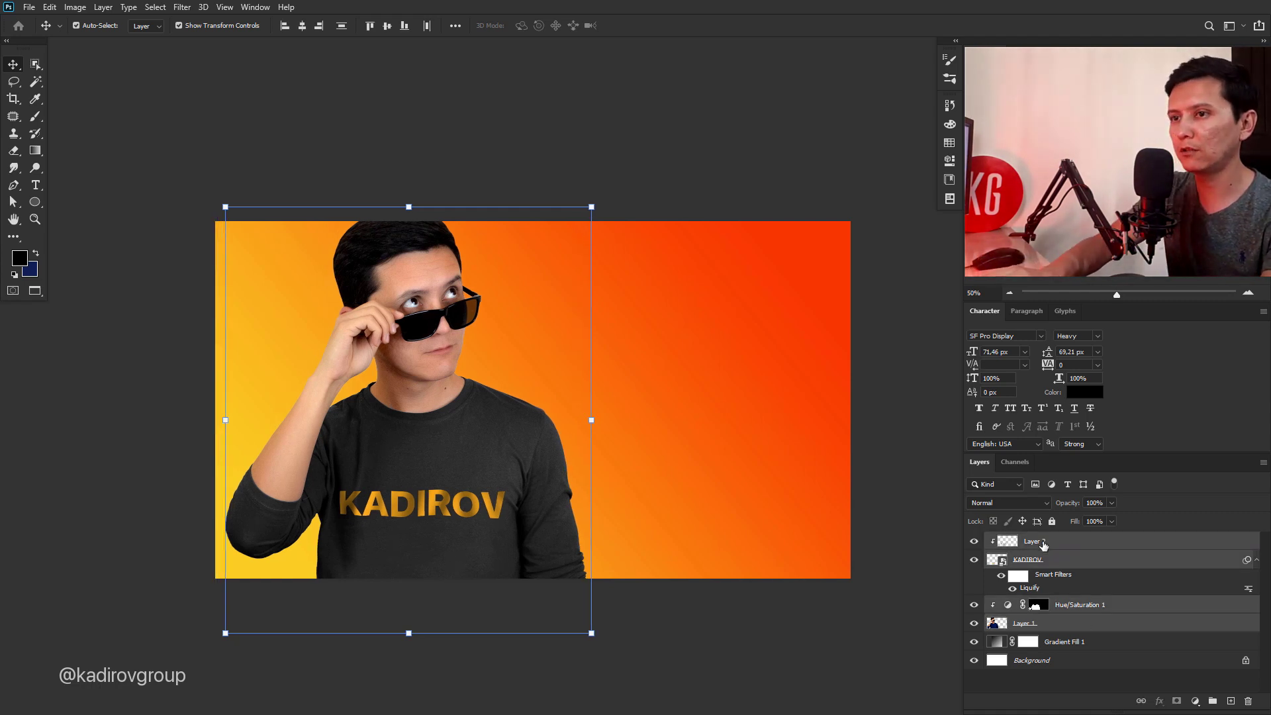
key("shift+Left")
key("shift+Left")
key("shift+Left")
key("shift+Left")
key("shift+Left")
key("shift+Left")
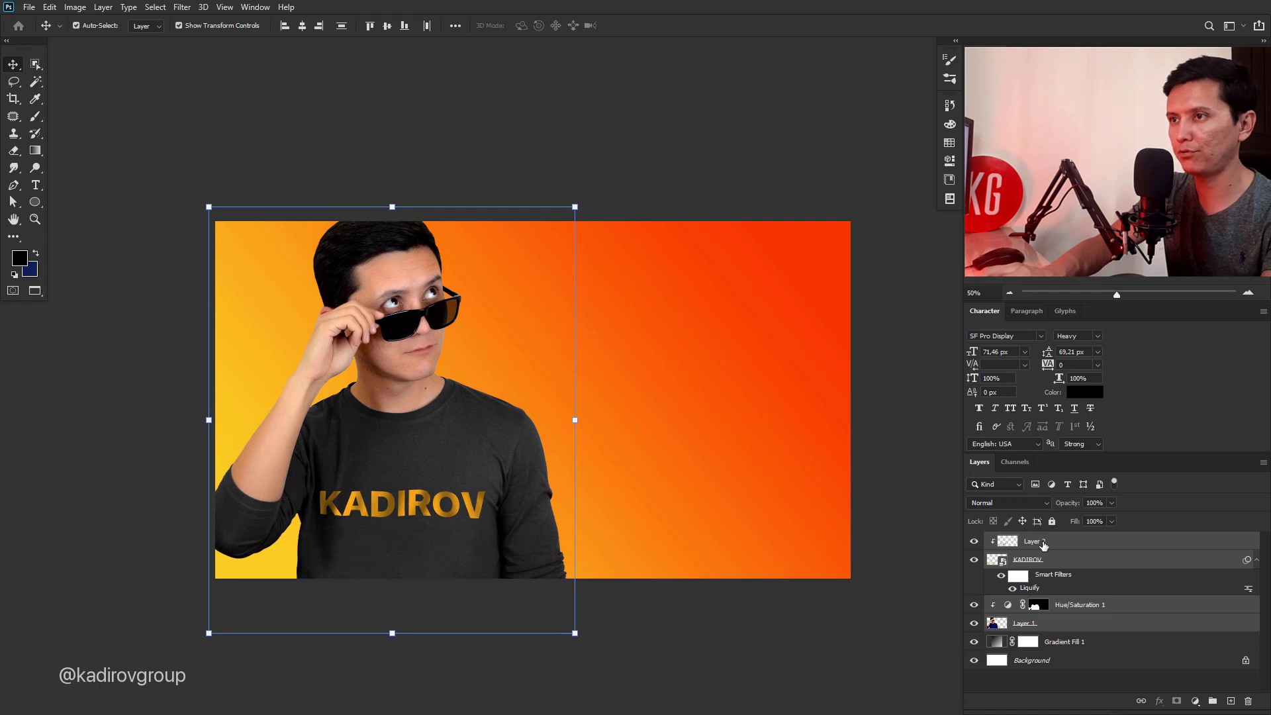
key("shift+Left")
key("shift+Right")
left_click(743, 198)
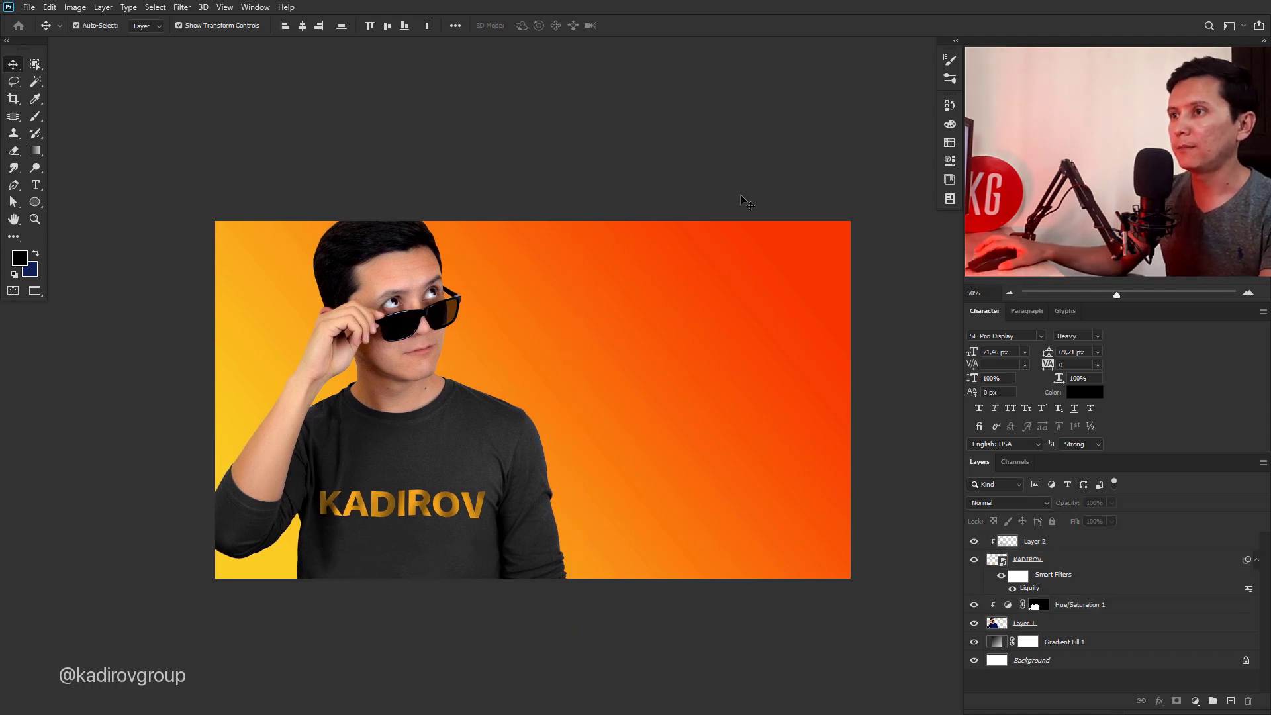
left_click(404, 309)
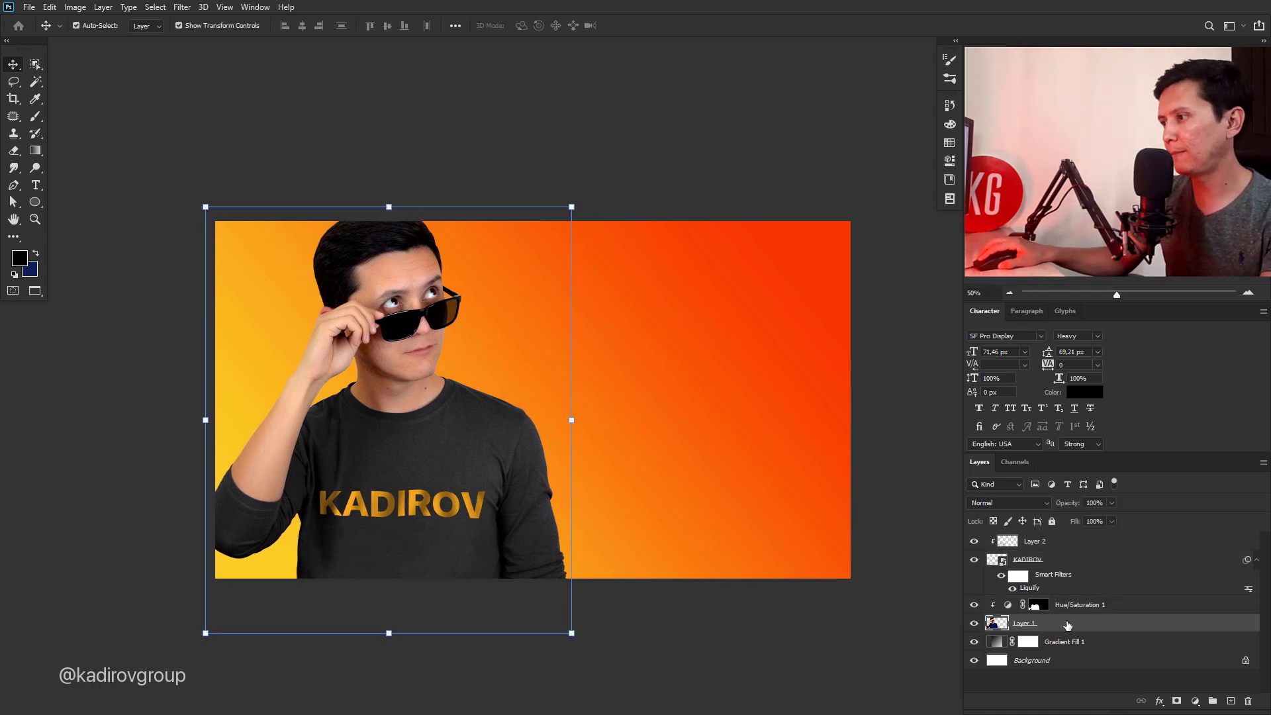
Add clipped Layer 3 and paint background-sampled orange light over the lower-left sleeve with a 400 brush
left_click(1230, 701)
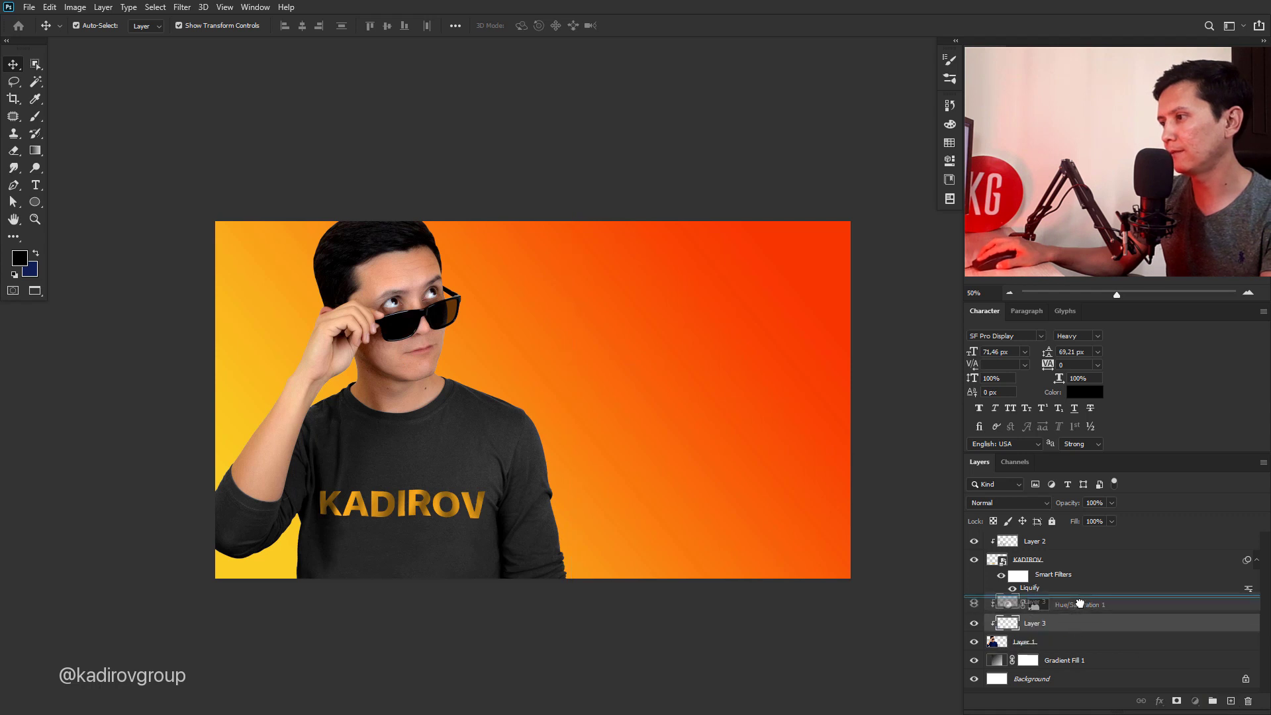
left_click_drag(1046, 625, 1057, 609)
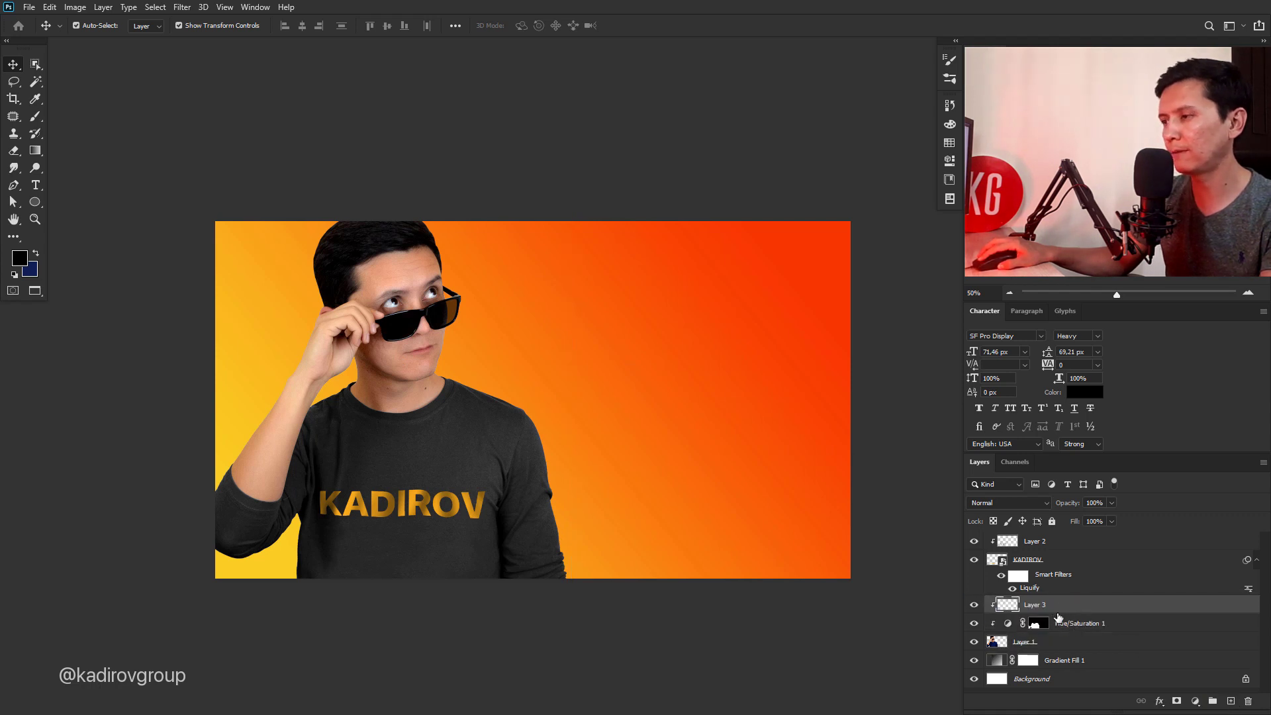
key("b")
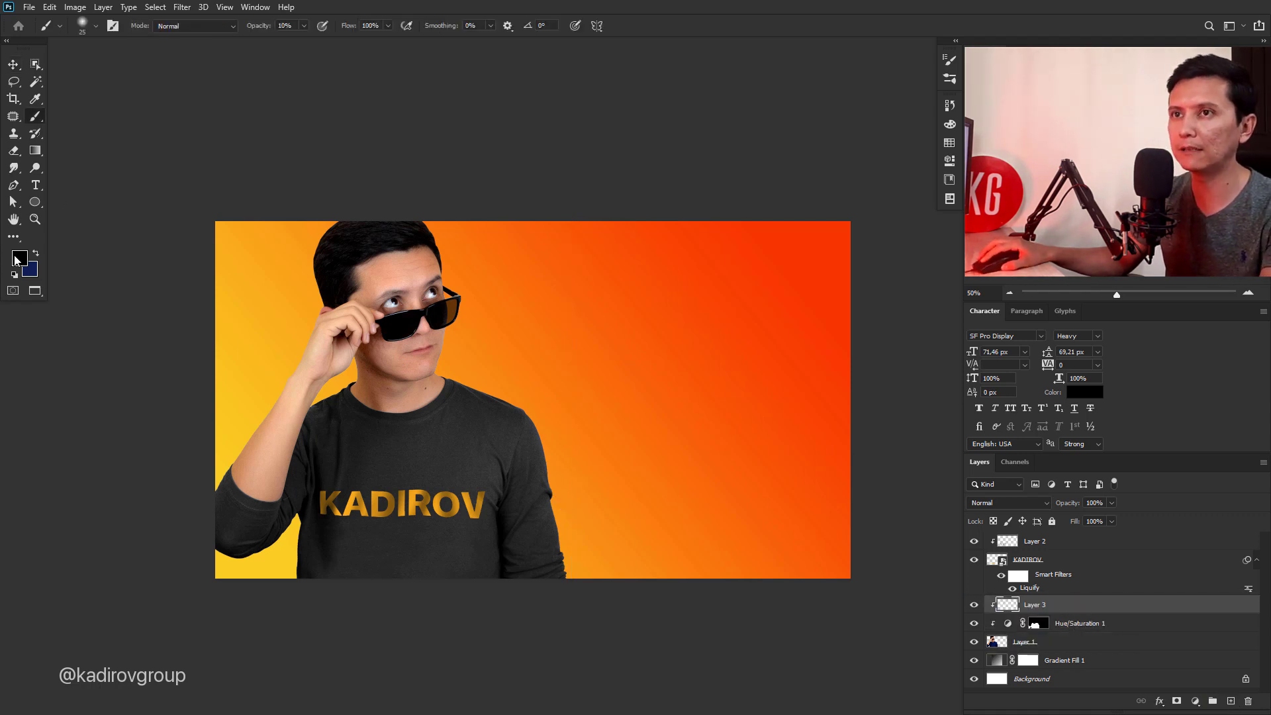
left_click(563, 443, "alt")
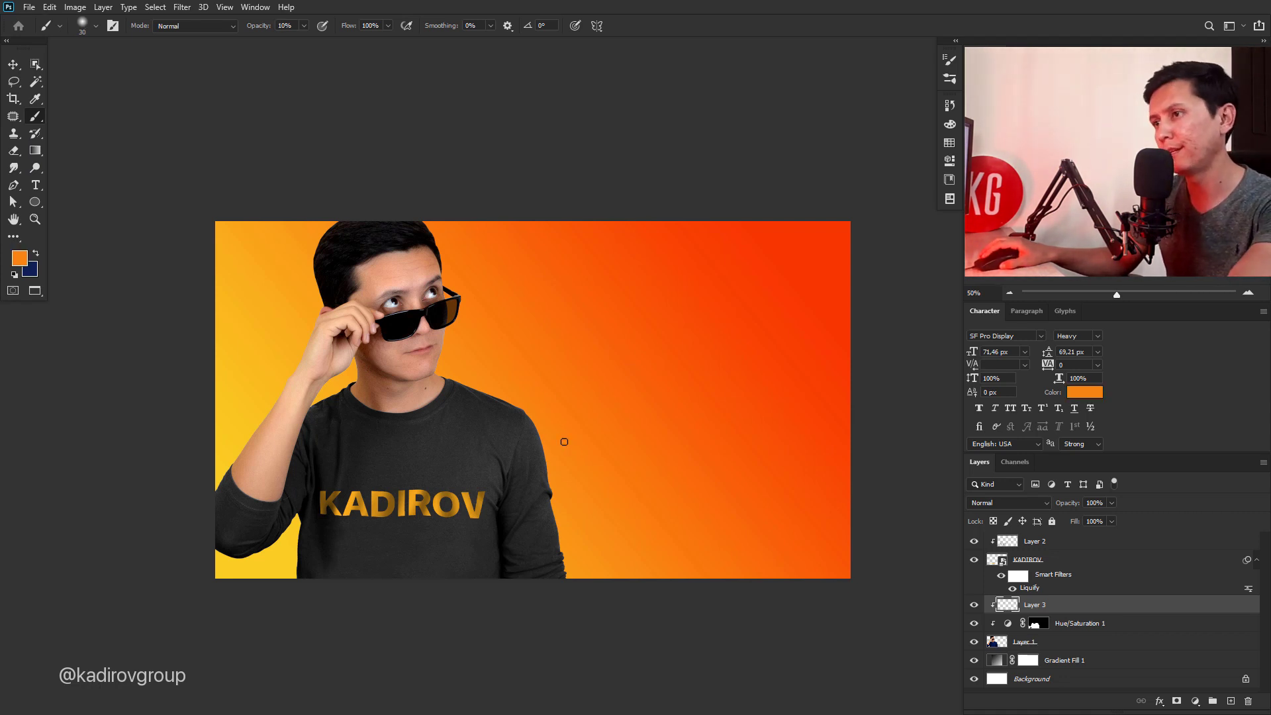
key("bracketright")
key("bracketright")
key("bracketright")
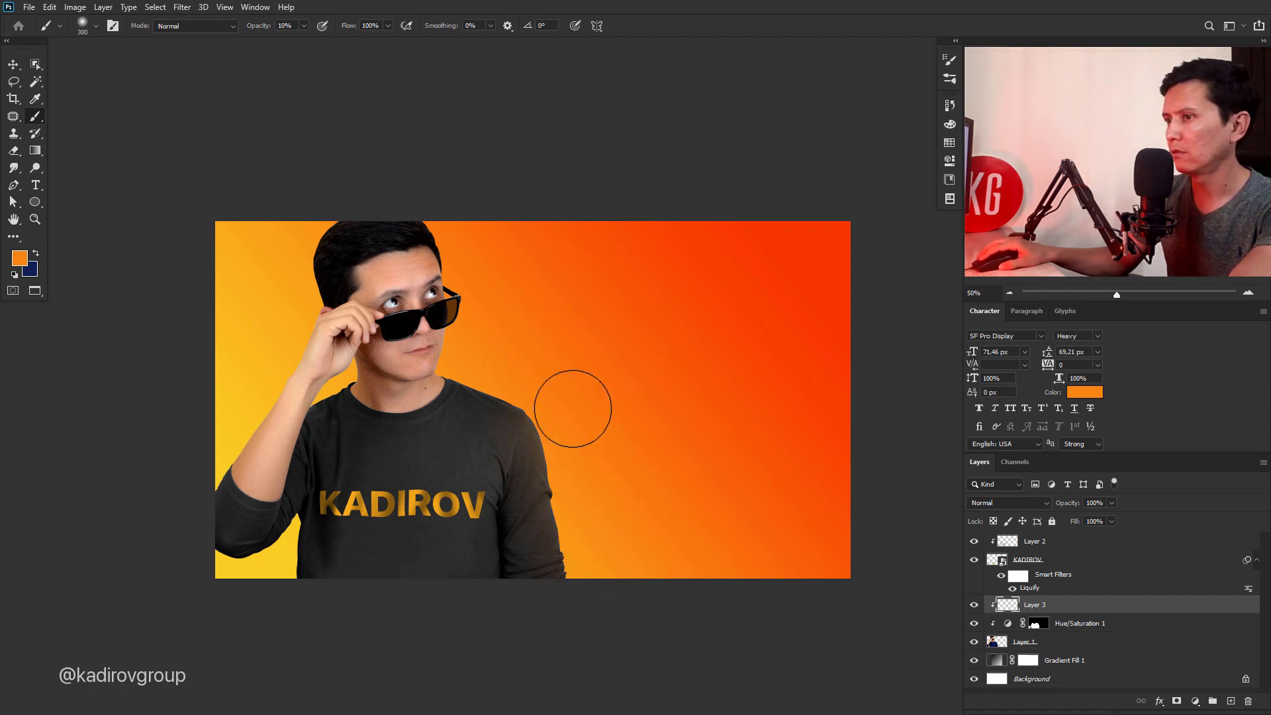
key("bracketright")
key("bracketright")
key("bracketleft")
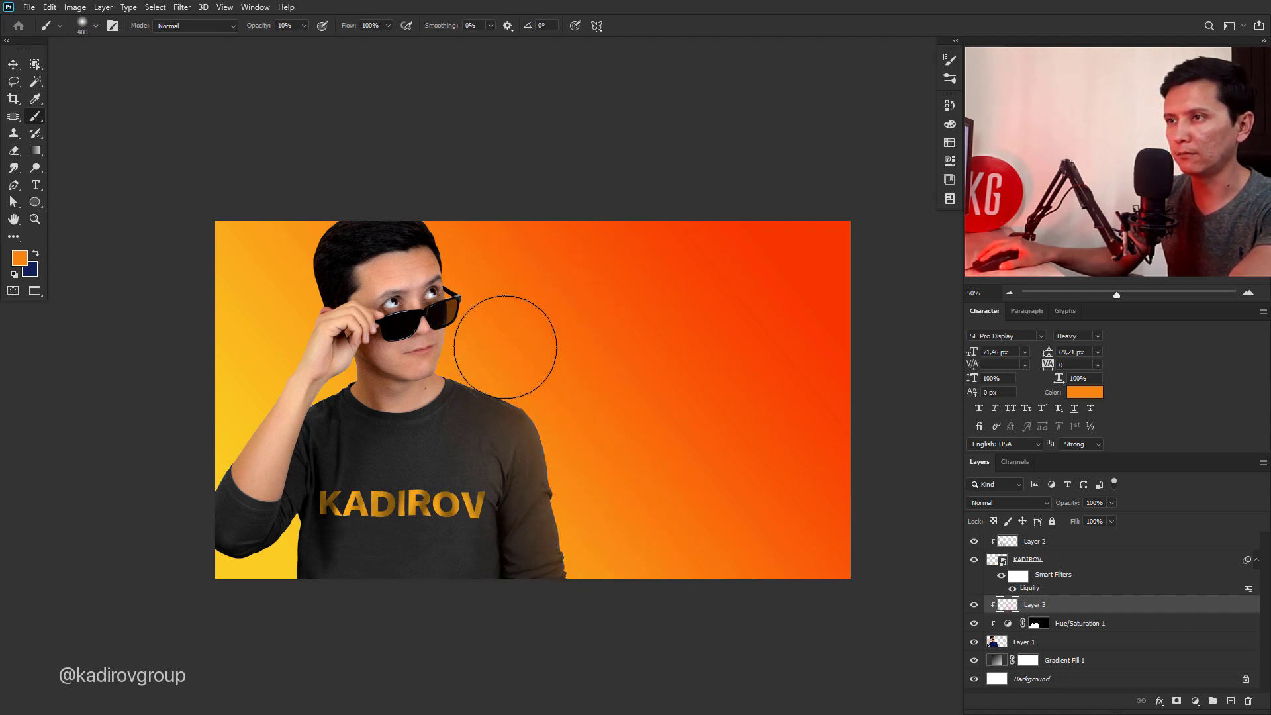
left_click(316, 281, "alt")
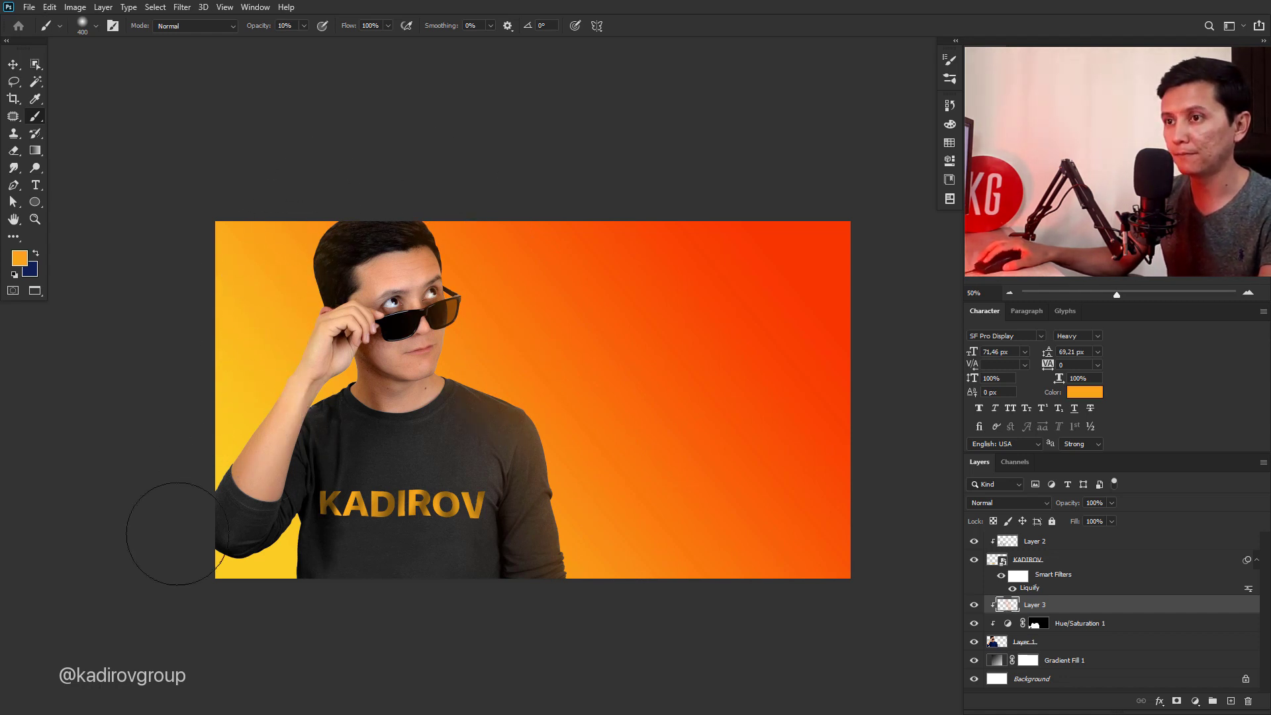
left_click_drag(278, 532, 226, 583)
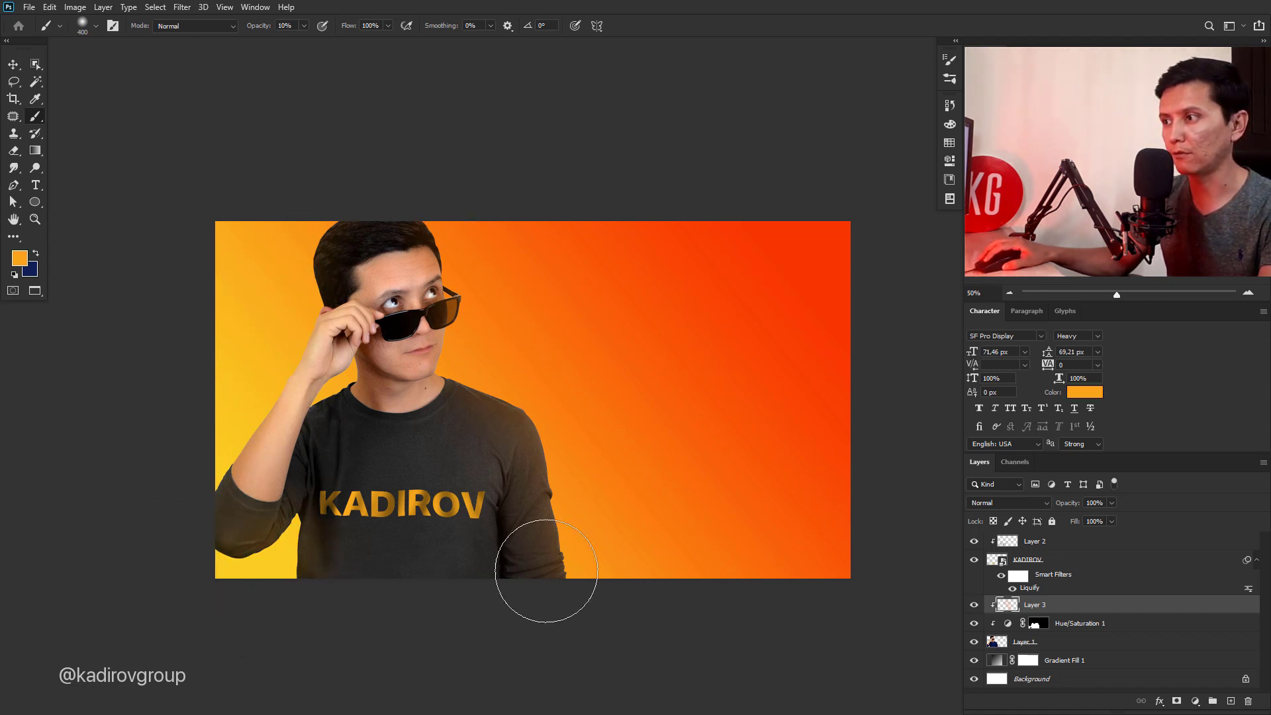
Add Layer 4 in Soft Light blend mode and enlarge the brush to 900
left_click(1230, 703)
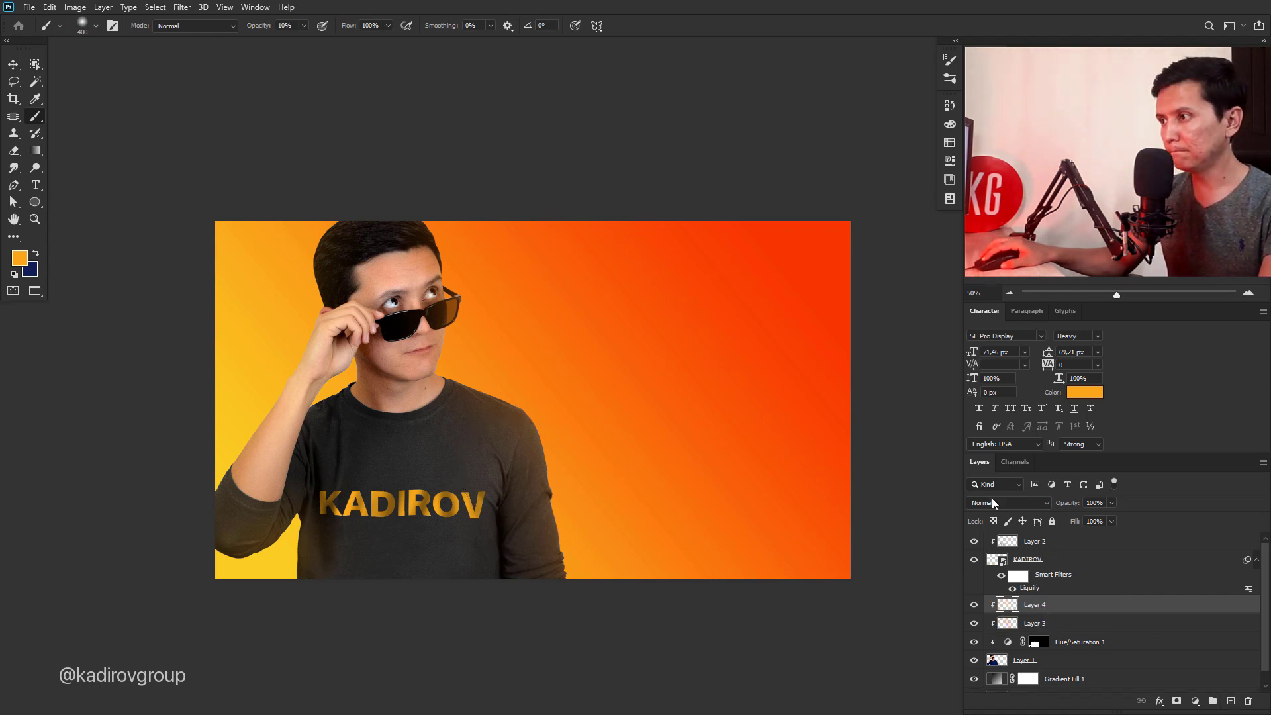
left_click(993, 503)
left_click(1009, 522)
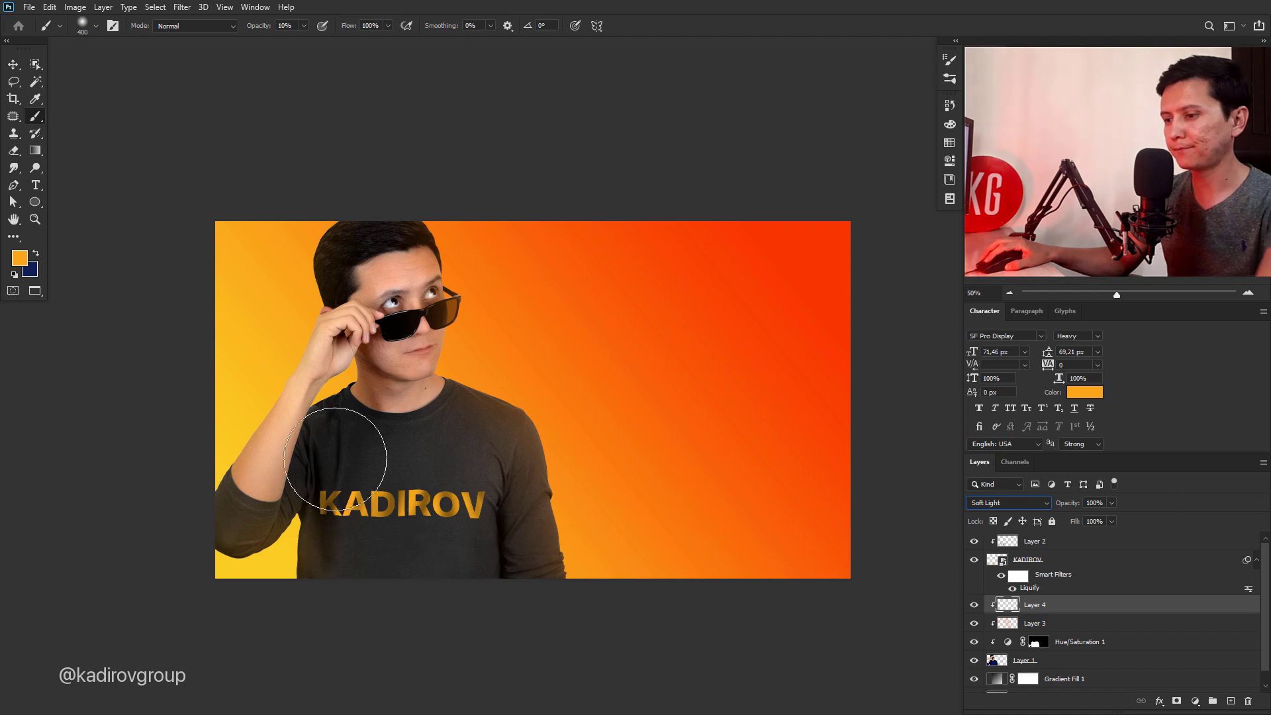
key("bracketright")
key("bracketright")
key("bracketright")
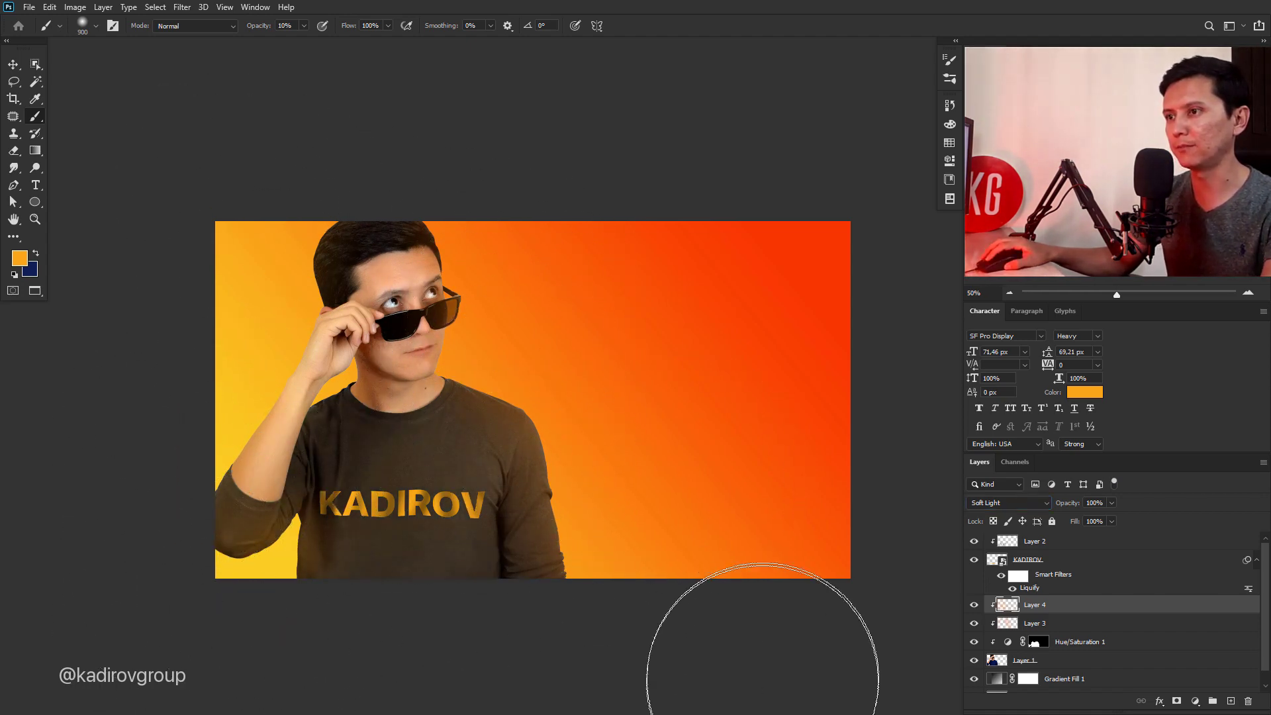
Add clipped Normal Layer 5 and paint 50% opacity, size-150 light along the shirt's right edge
left_click(1230, 700)
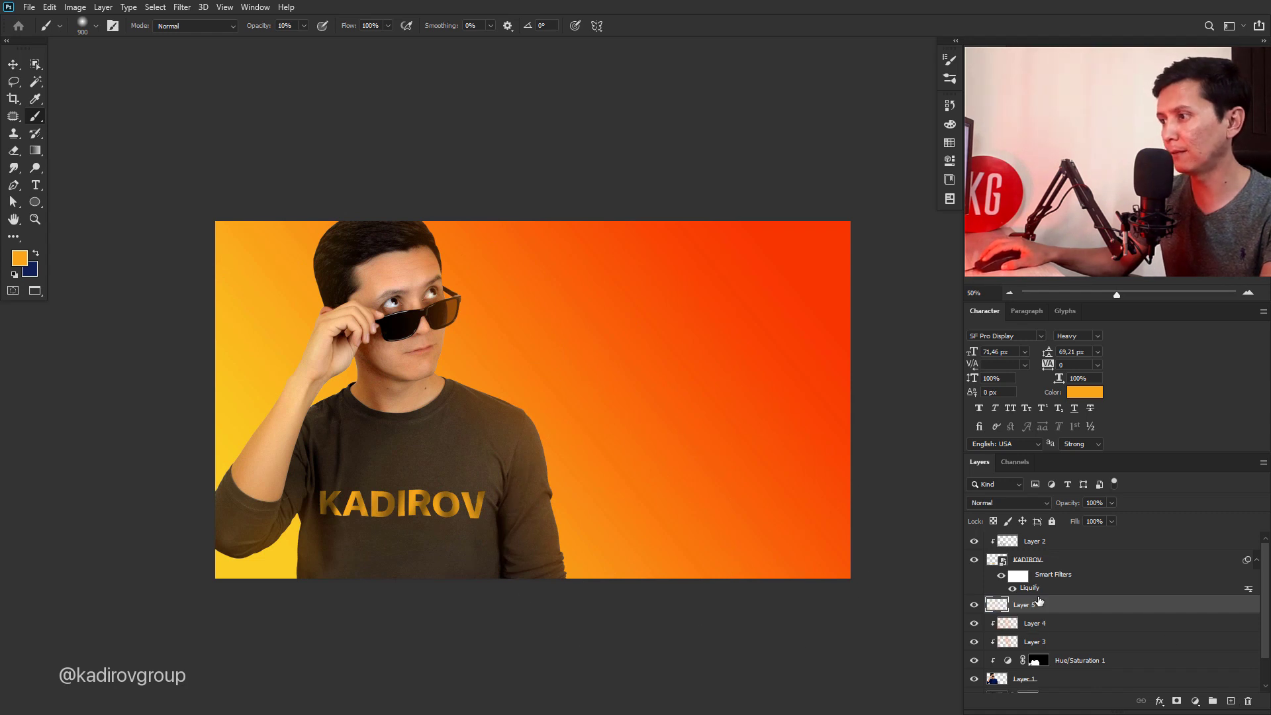
left_click(1033, 614, "alt")
left_click(998, 509)
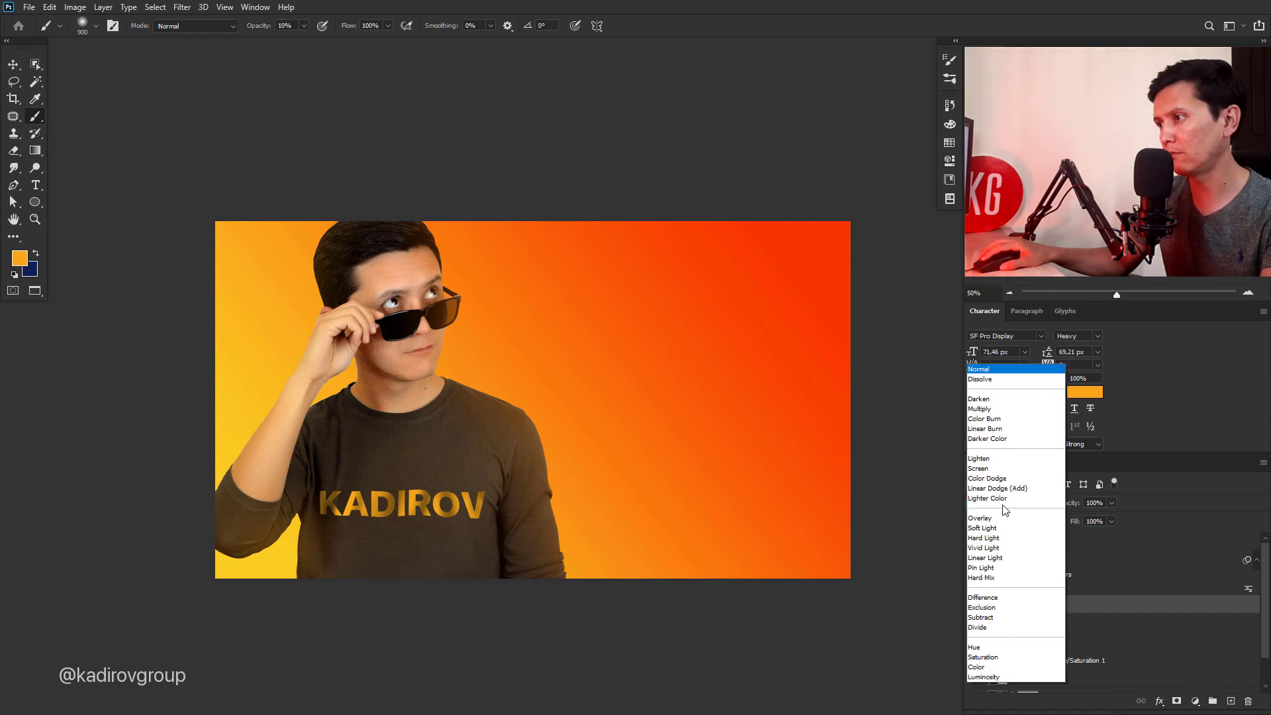
left_click(983, 367)
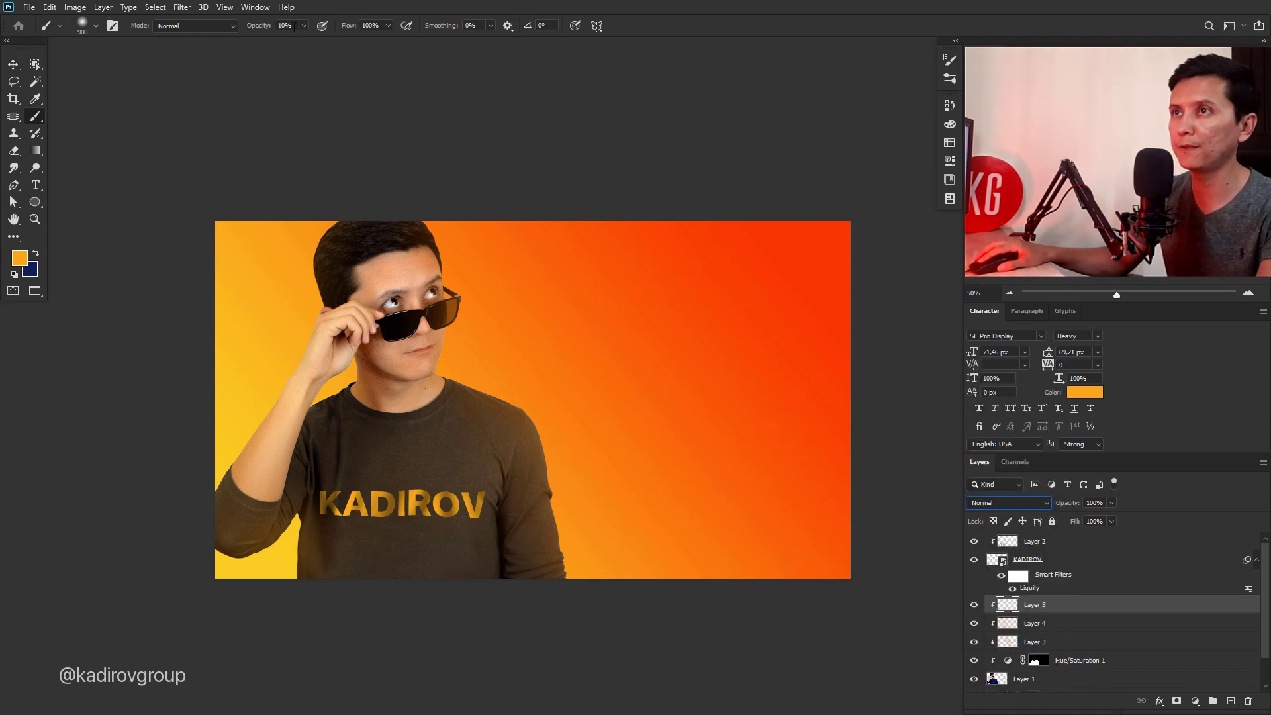
type("50")
key("Return")
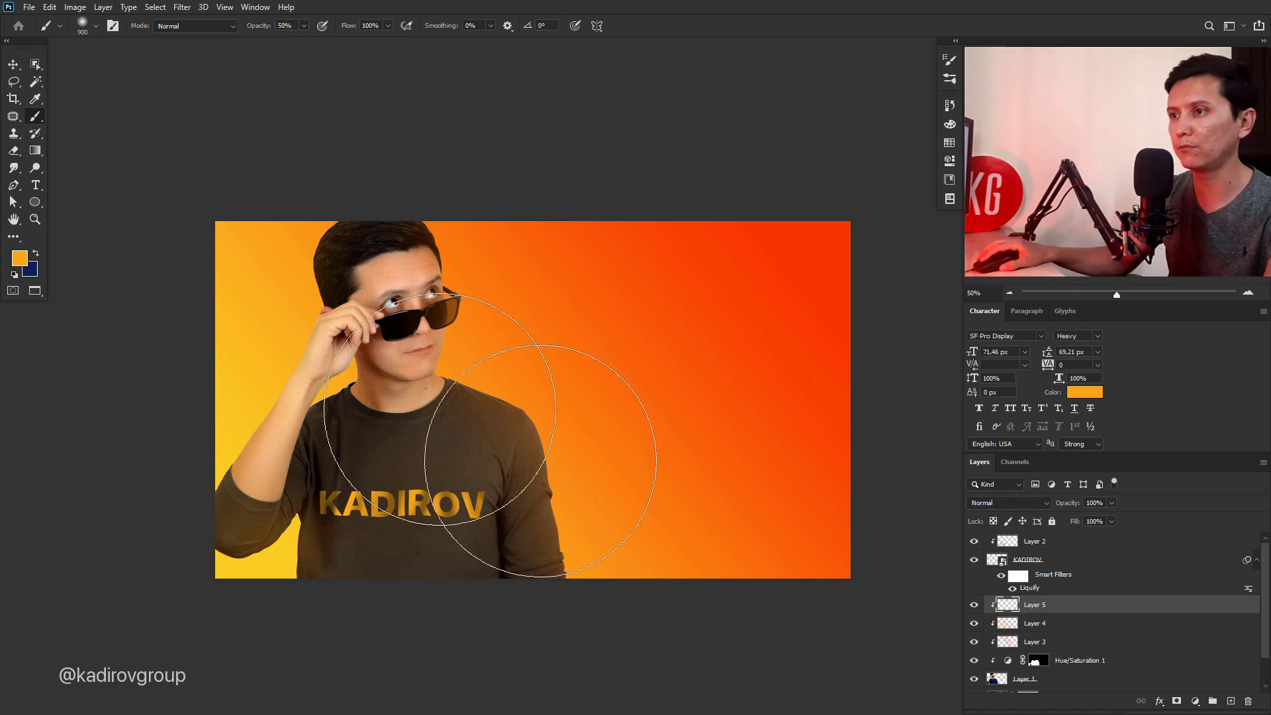
key("bracketleft")
key("bracketleft")
key("bracketleft")
key("bracketleft")
key("bracketleft")
key("bracketleft")
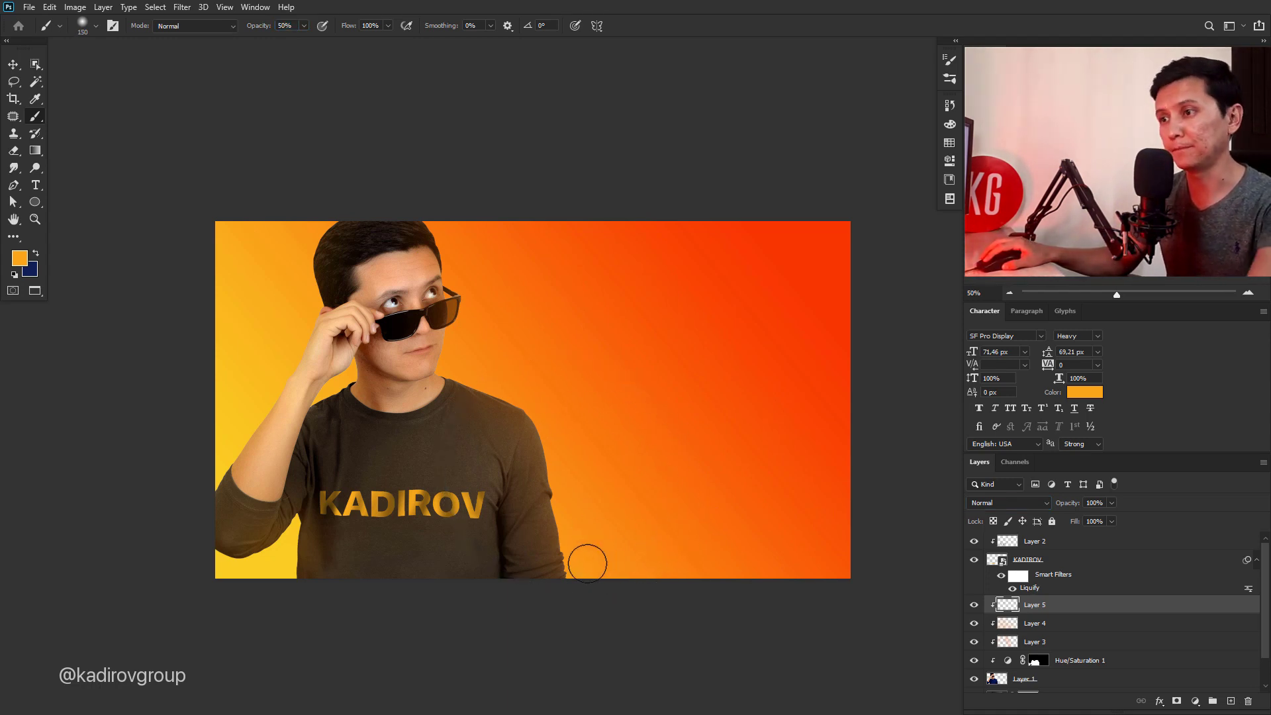
mouse_move(577, 531)
left_mouse_down()
mouse_move(555, 392)
mouse_move(581, 459)
mouse_move(582, 537)
left_mouse_up()
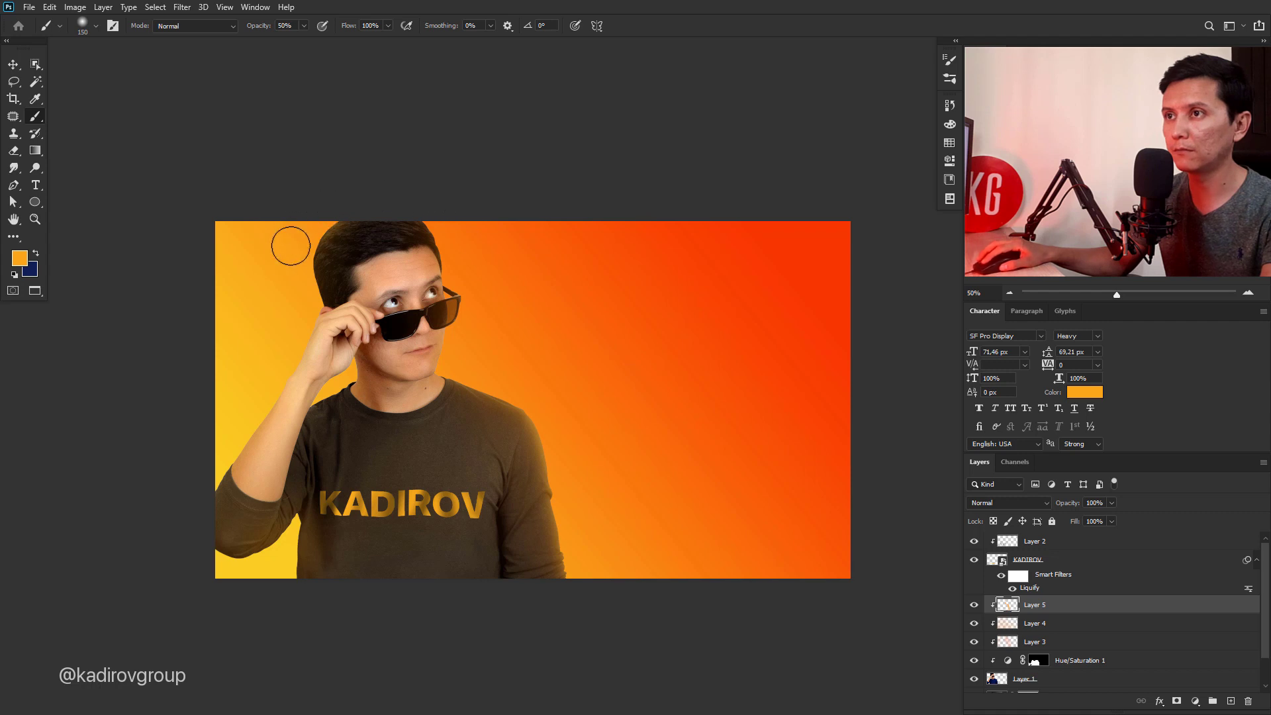
Sample yellow and orange from the background and brighten the arm's right edge near the bottom
left_click(286, 327, "ctrl")
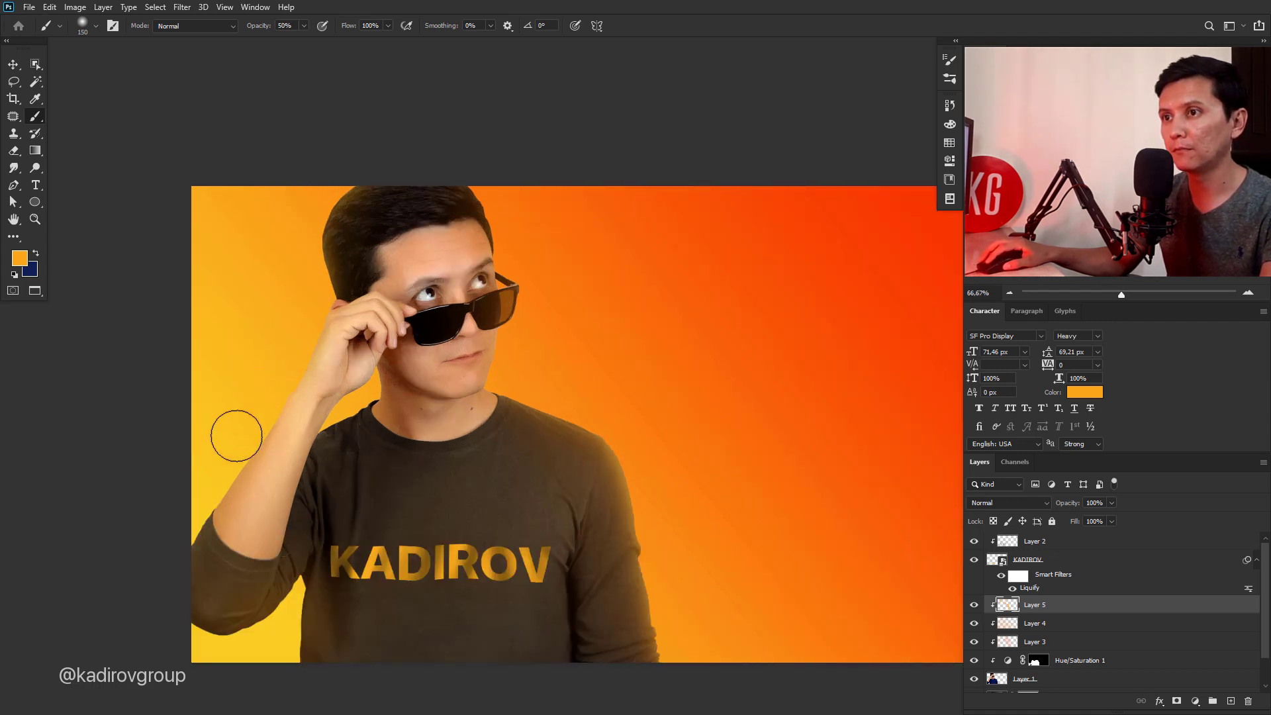
scroll(181, 587, "down", 3)
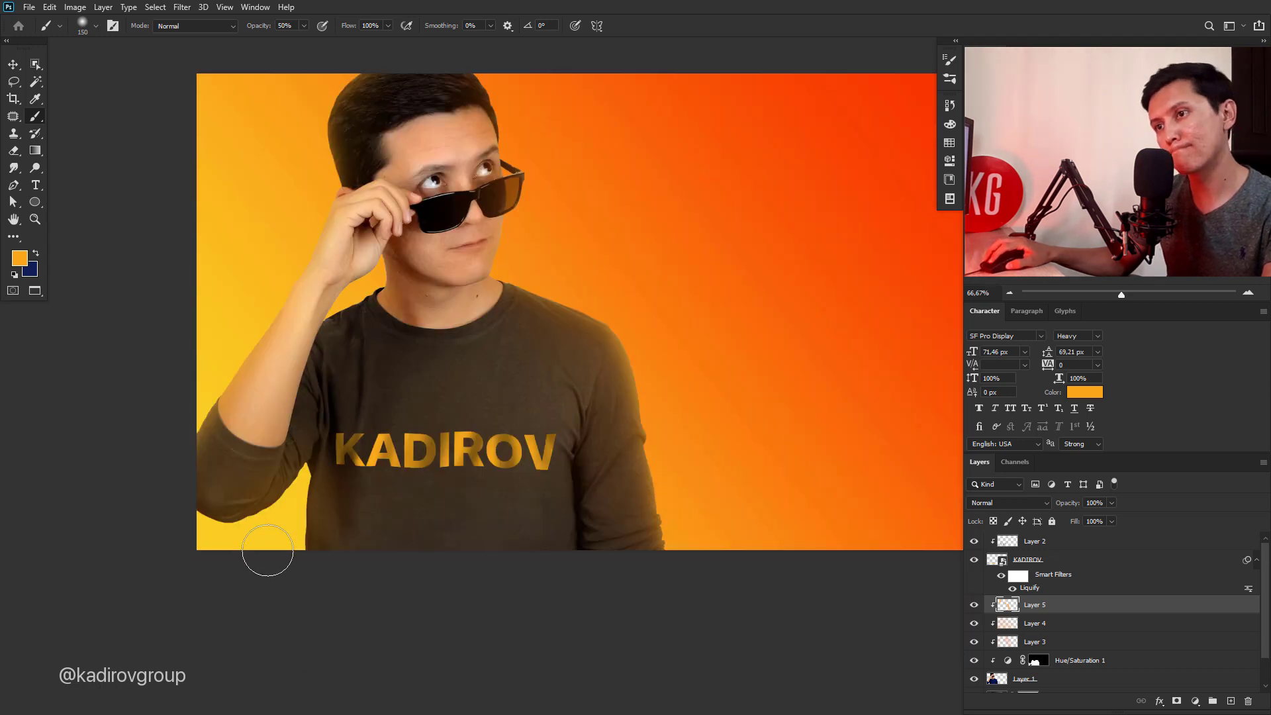
left_click(282, 517, "alt")
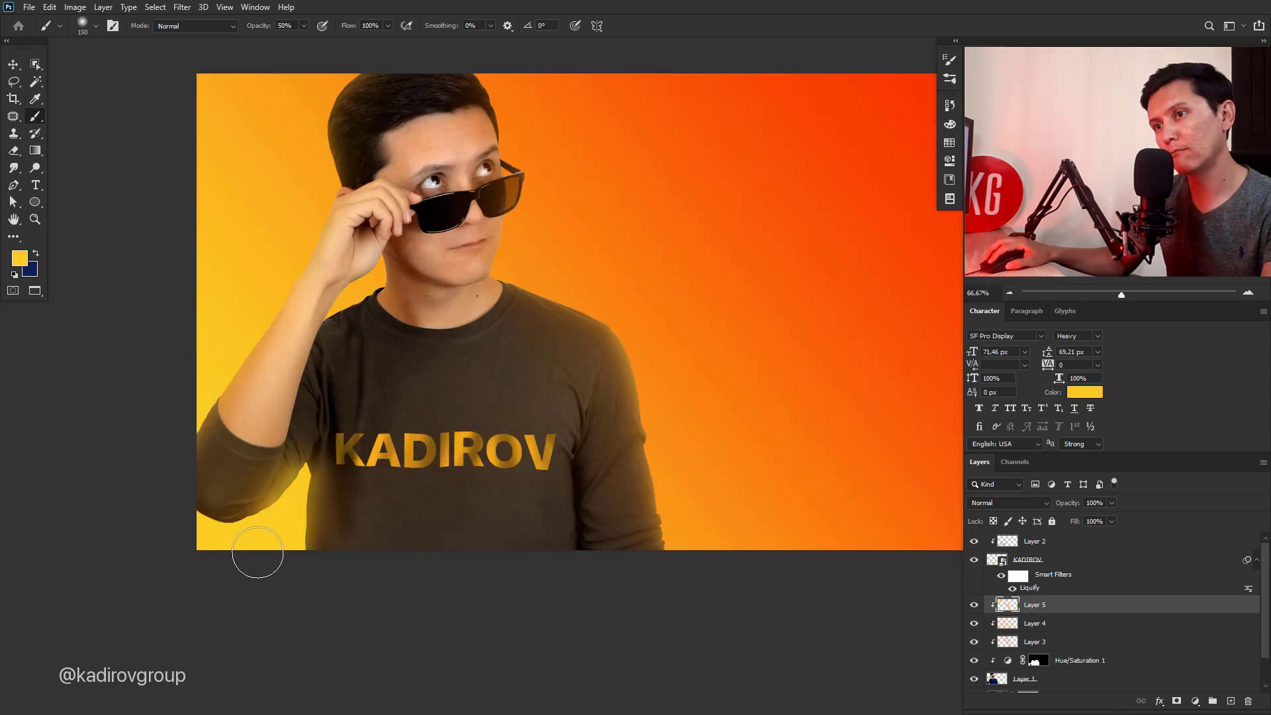
key("ctrl+minus")
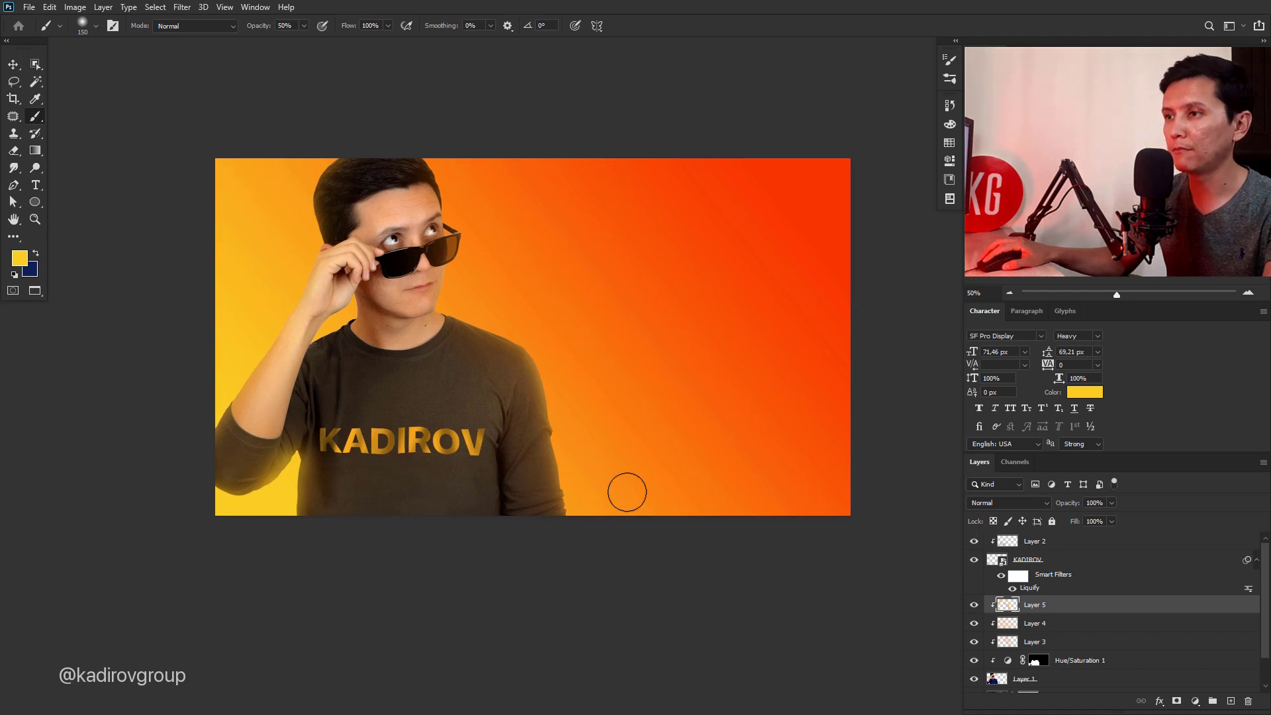
left_click(585, 513, "alt")
left_click_drag(559, 460, 559, 513)
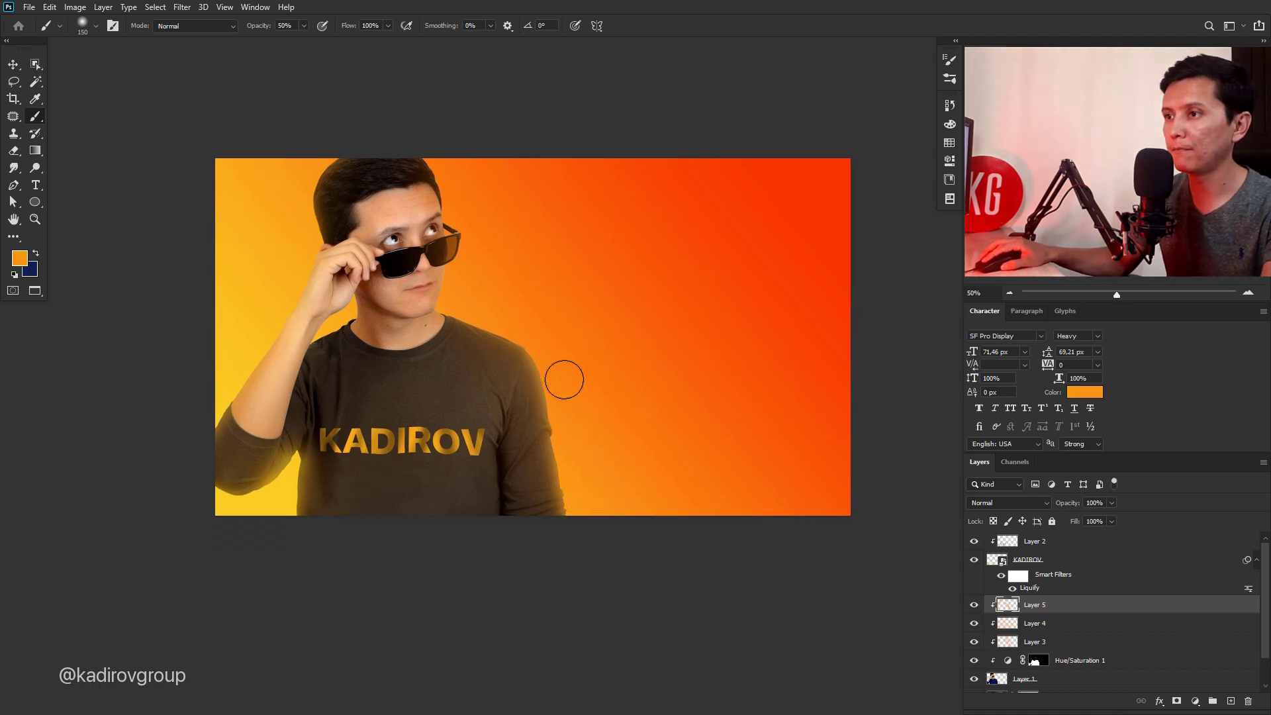
scroll(530, 321, "up", 1)
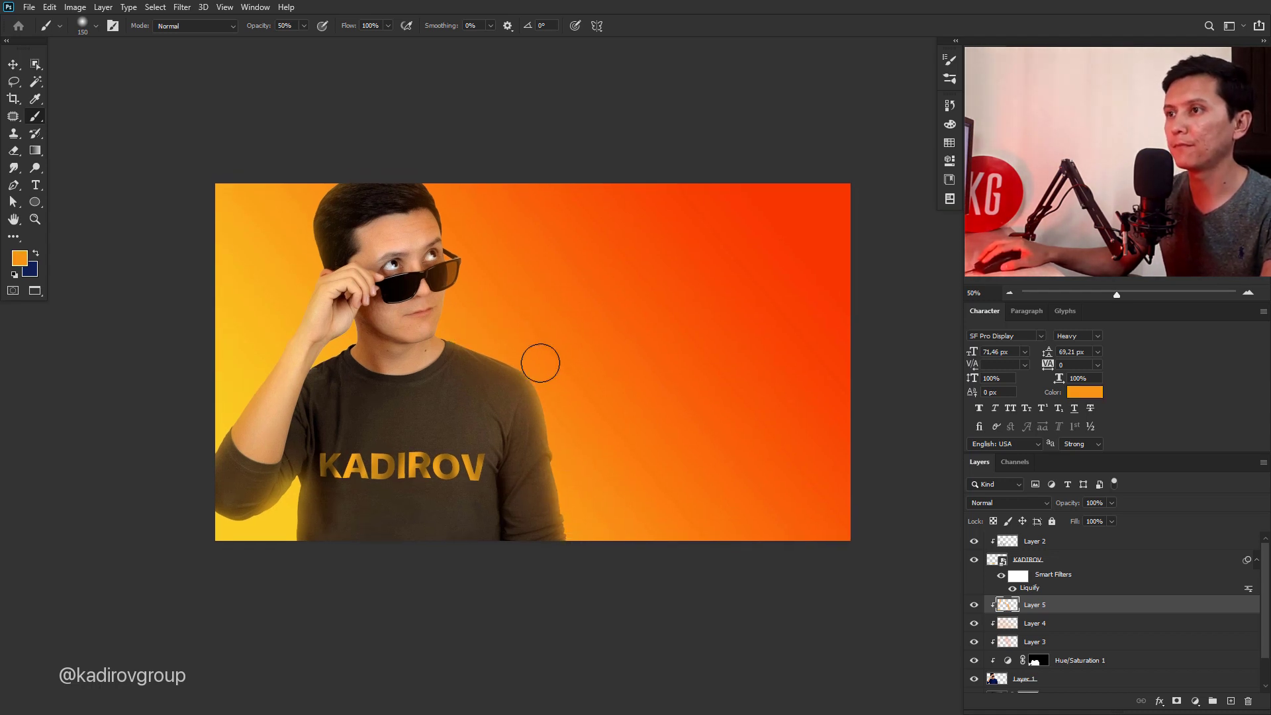
Try merging the three light layers into one, then undo the merge
key("v")
key("ctrl+plus")
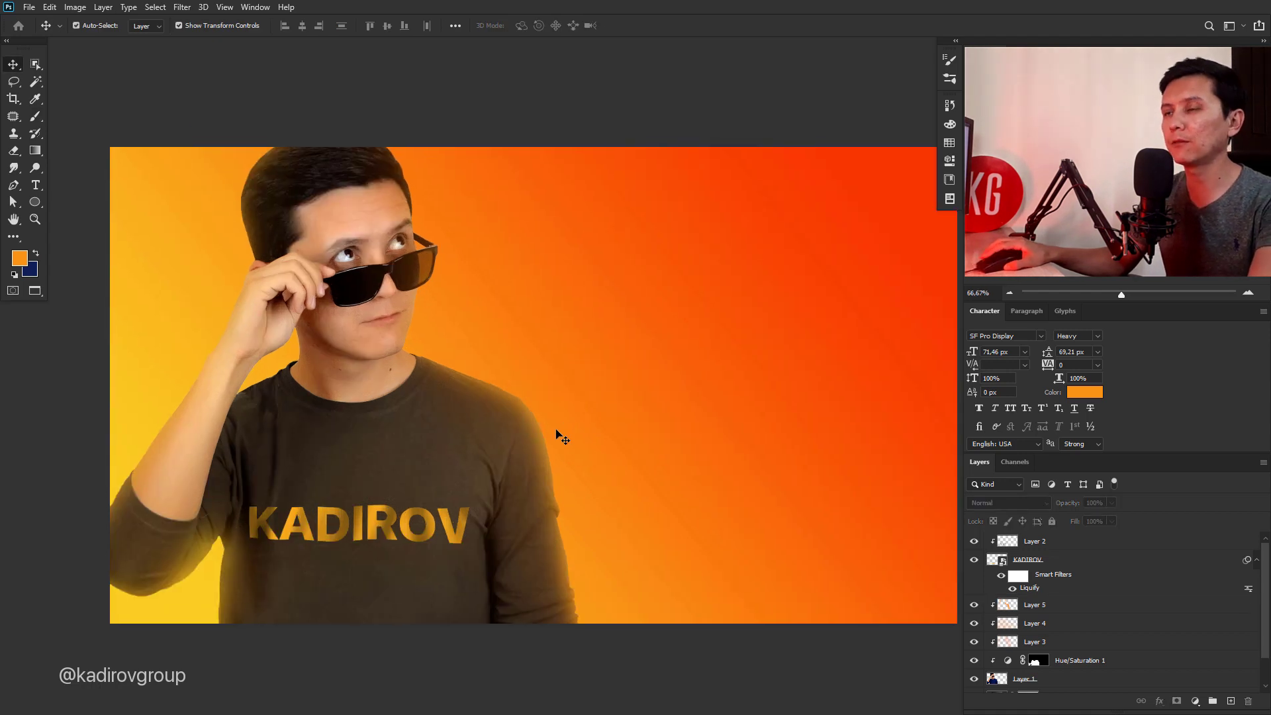
left_click(1029, 606)
left_click(1038, 643, "shift")
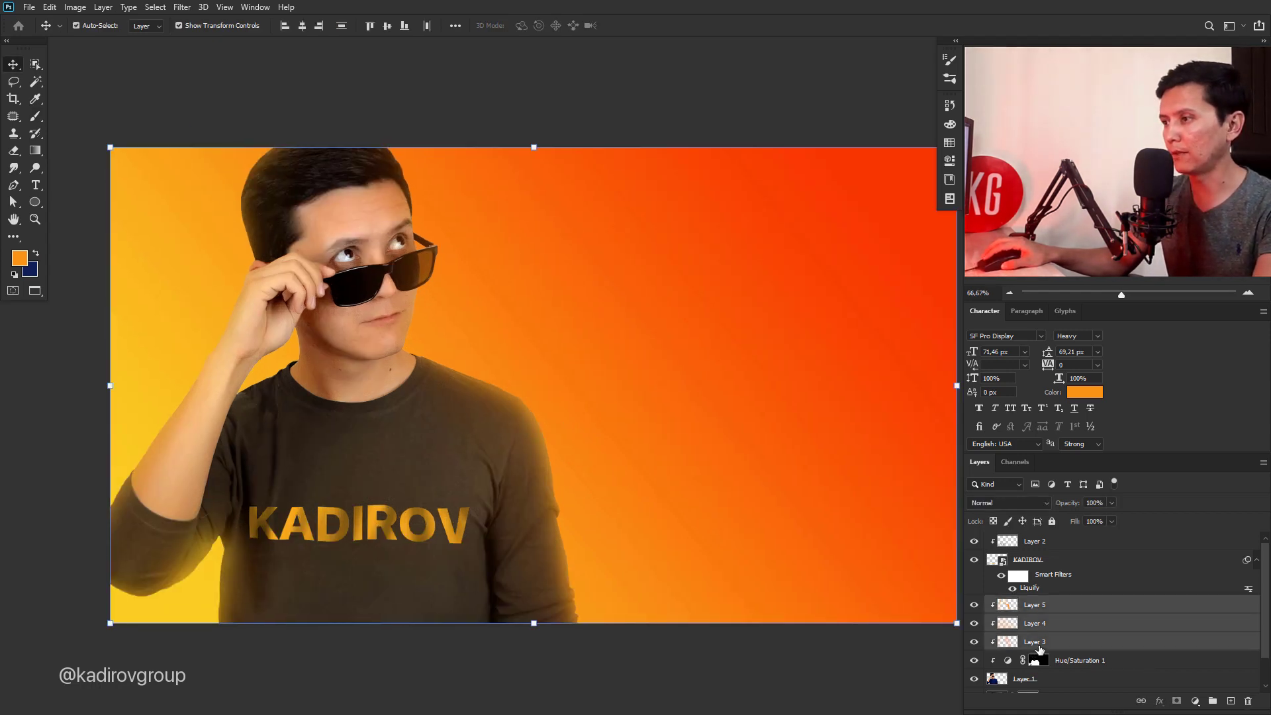
key("ctrl+e")
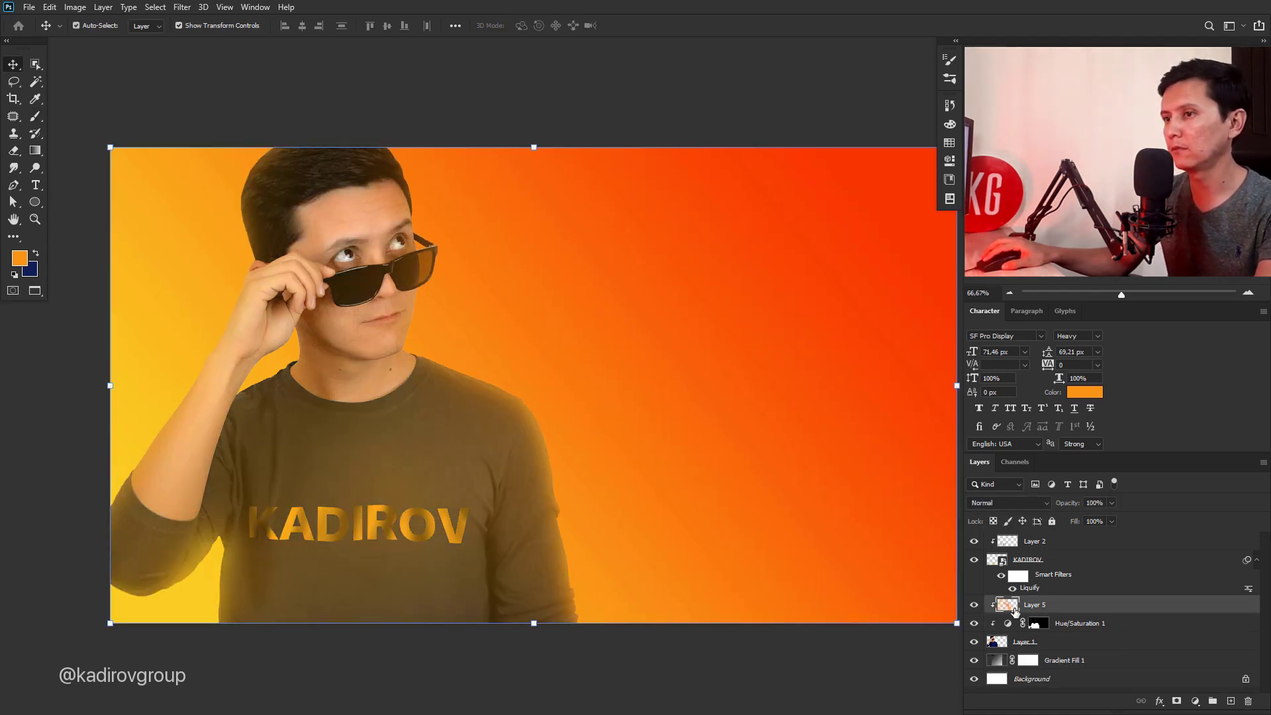
key("ctrl+z")
Toggle Layer 3's visibility to compare the warmed shirt, then pick the Horizontal Type tool
left_click(1044, 640)
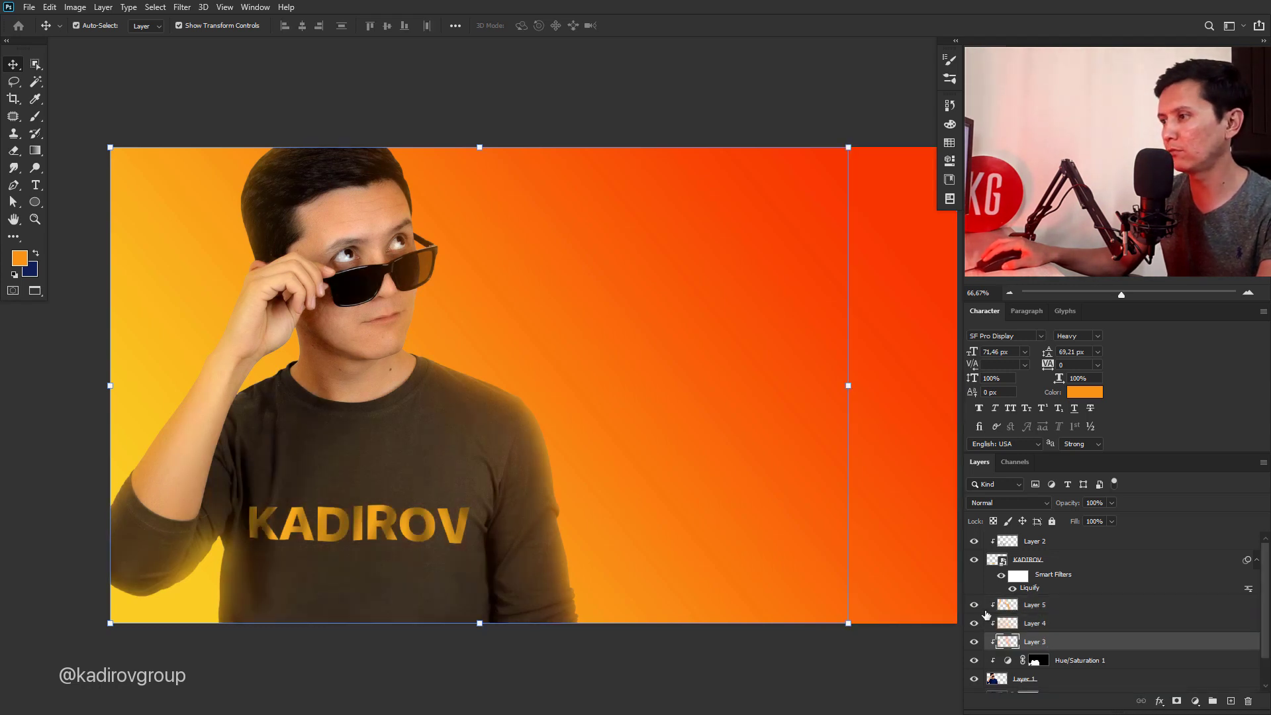
left_click(979, 645)
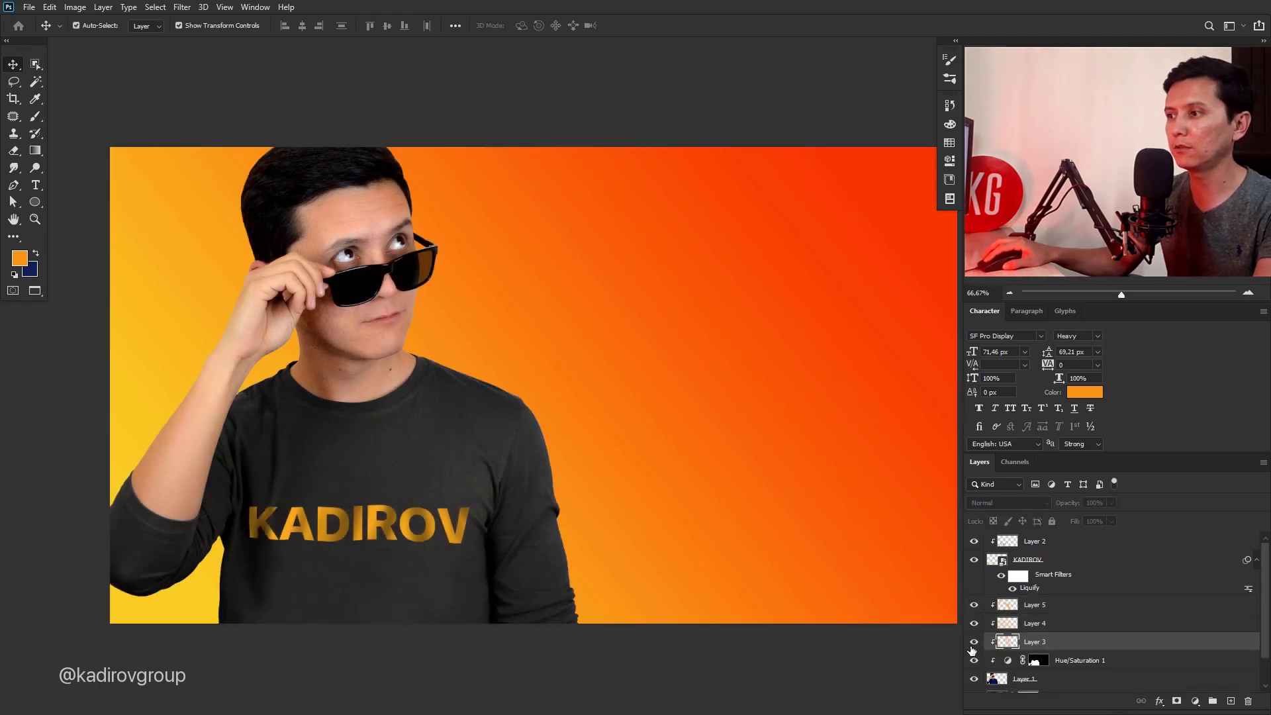
left_click(974, 643)
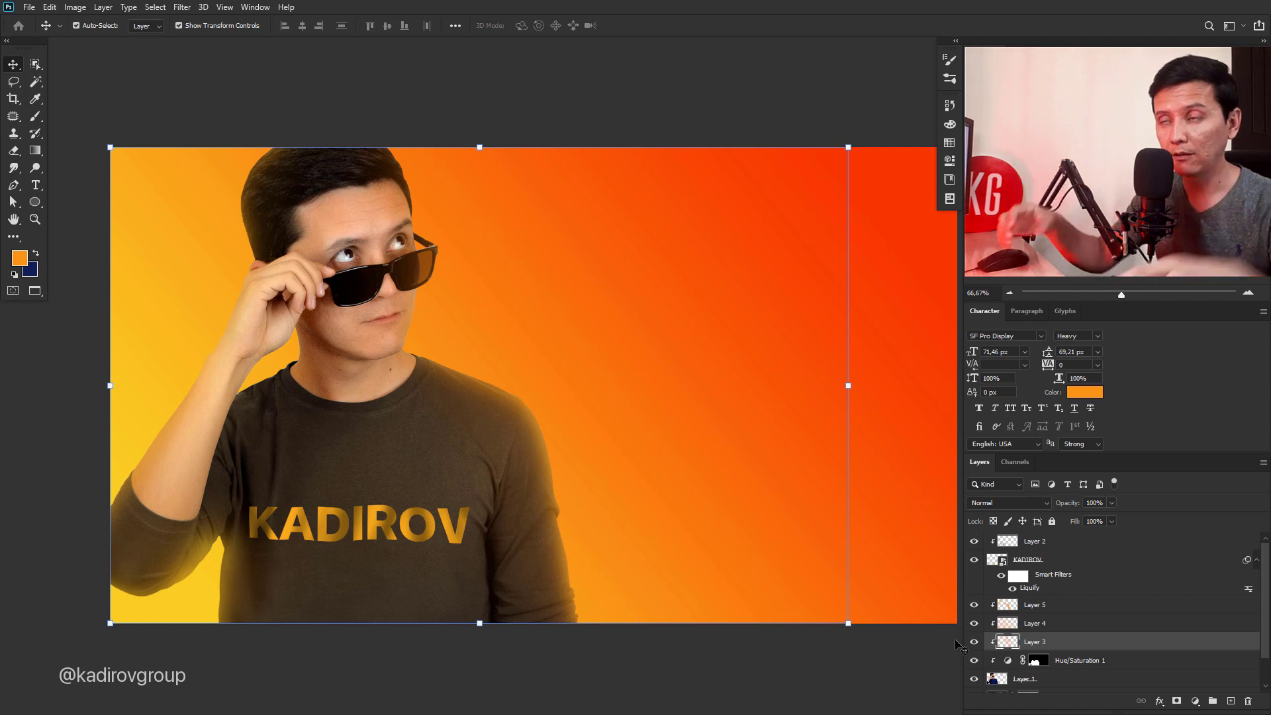
left_click(634, 73)
mouse_move(748, 337)
left_mouse_down()
mouse_move(666, 346)
mouse_move(684, 354)
left_mouse_up()
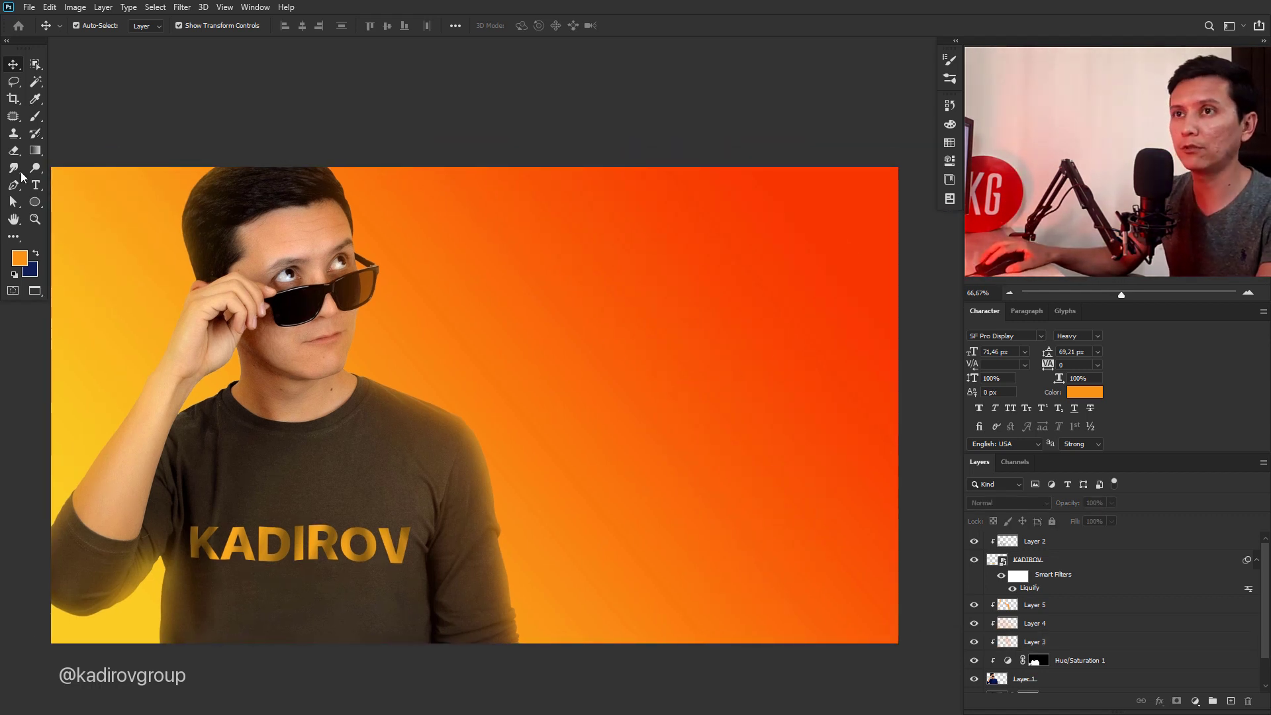
left_click(35, 185)
Type the three-line headline 'Youtube Shapka Tayyorlash' beside the man's head
left_click(387, 286)
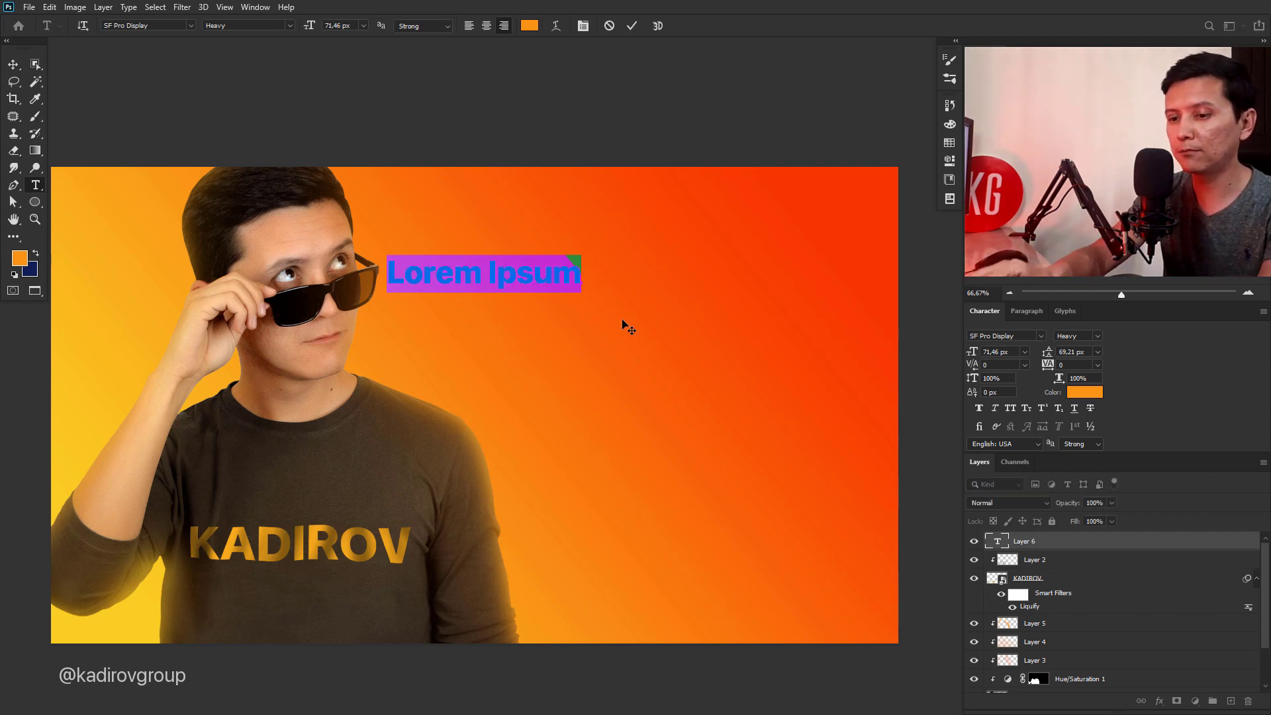
type("Ypout")
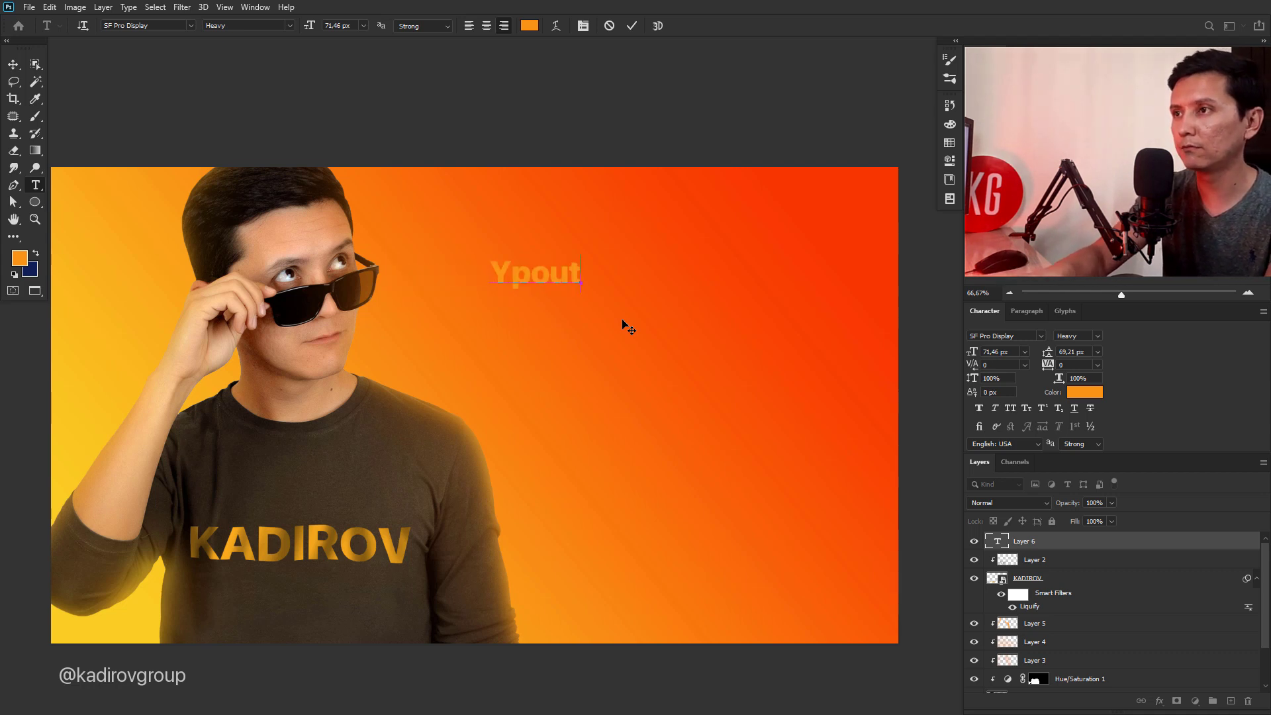
key("BackSpace")
key("BackSpace")
key("BackSpace")
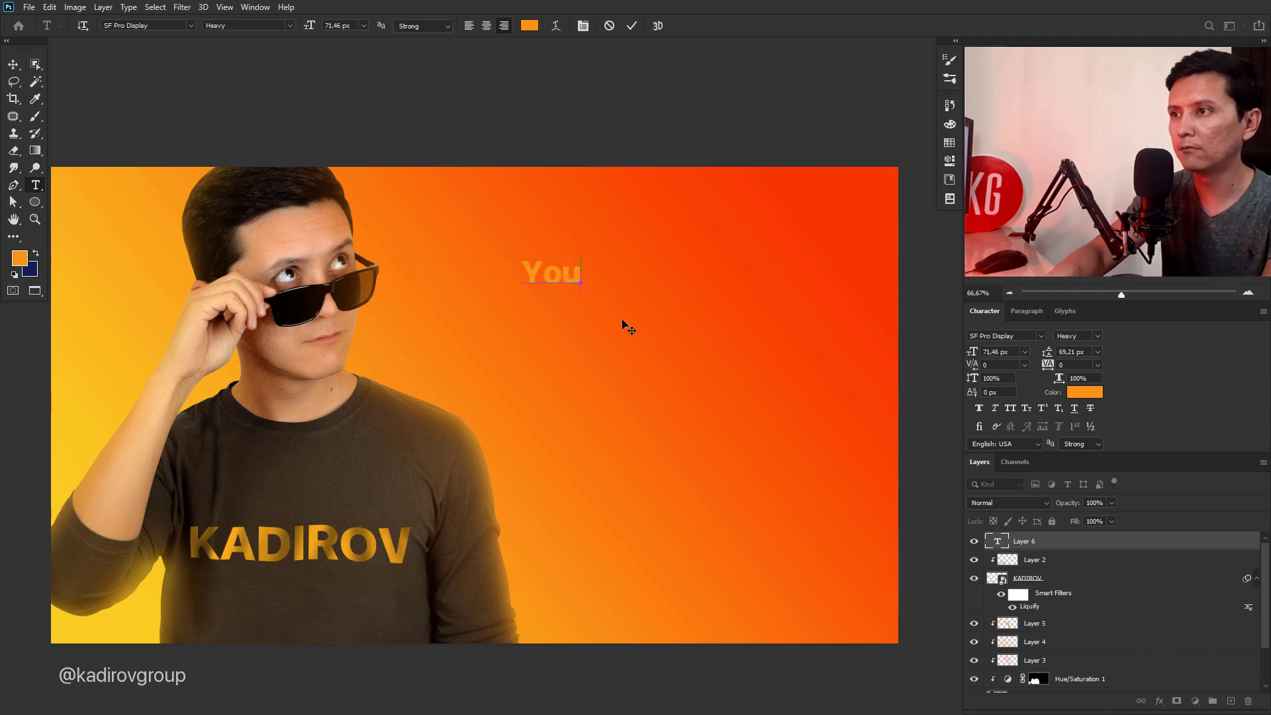
type("tube")
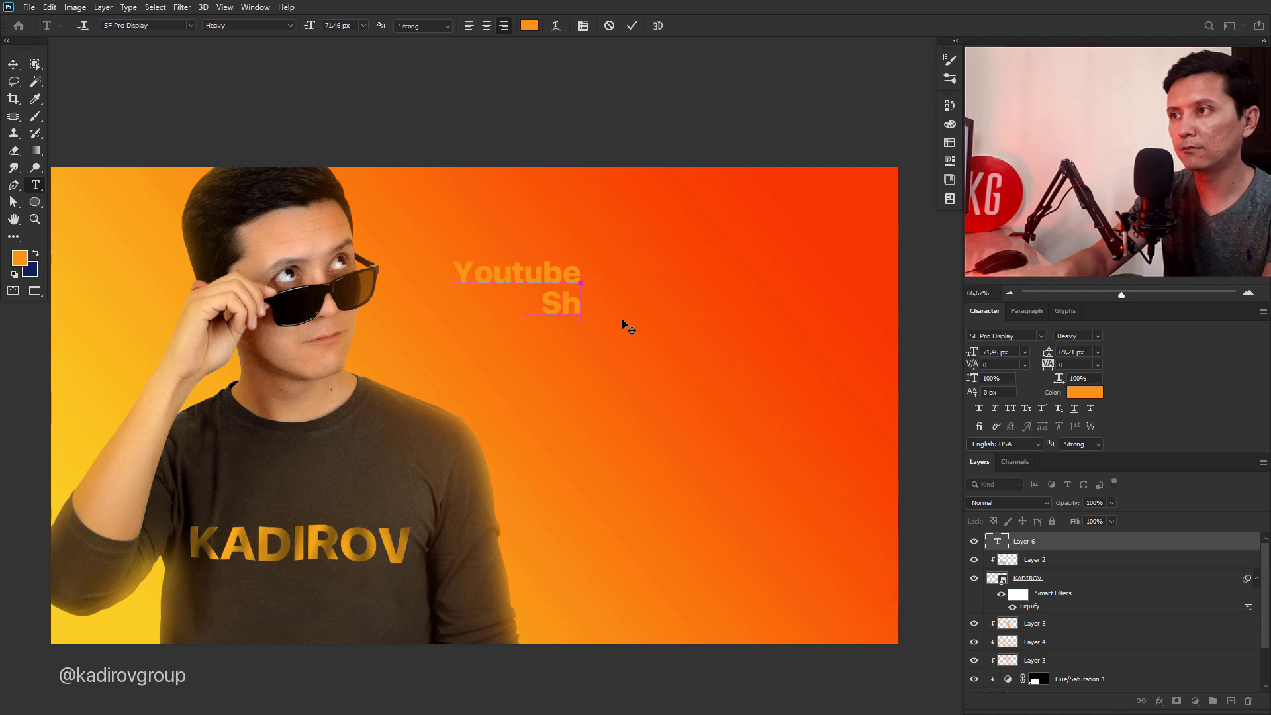
type("apla")
key("BackSpace")
key("BackSpace")
type("ka ")
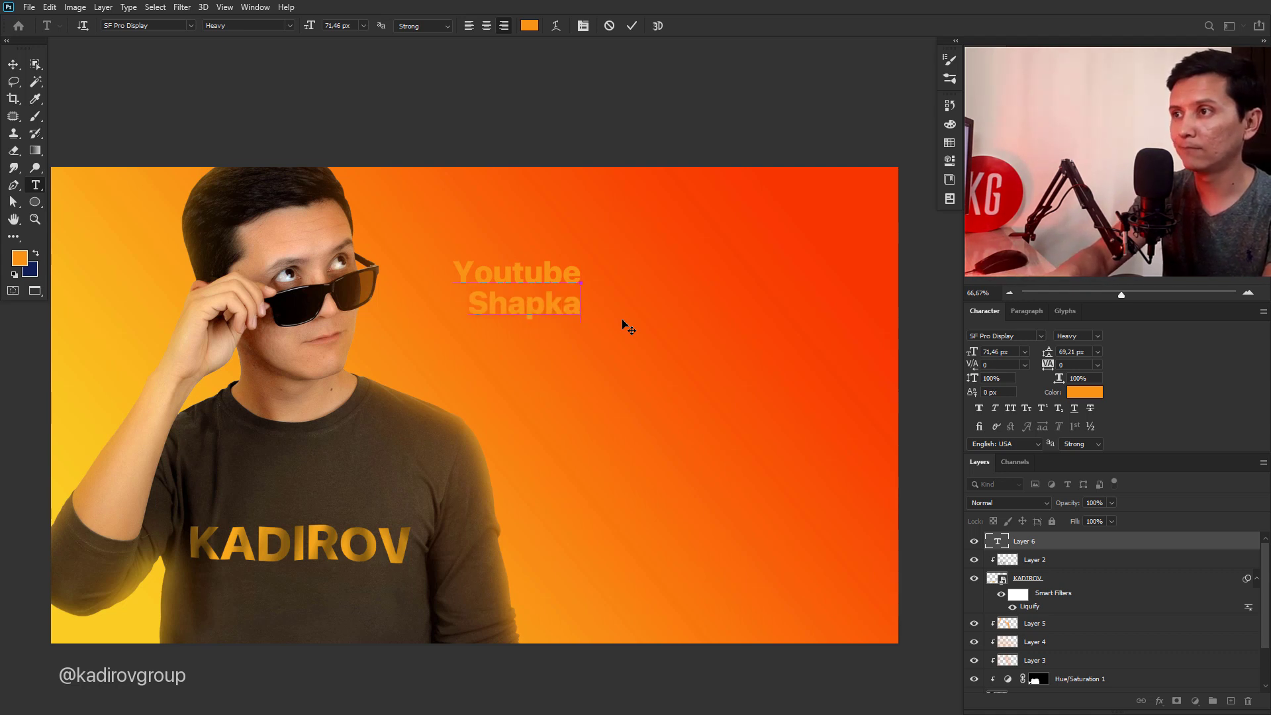
type("Tayyor")
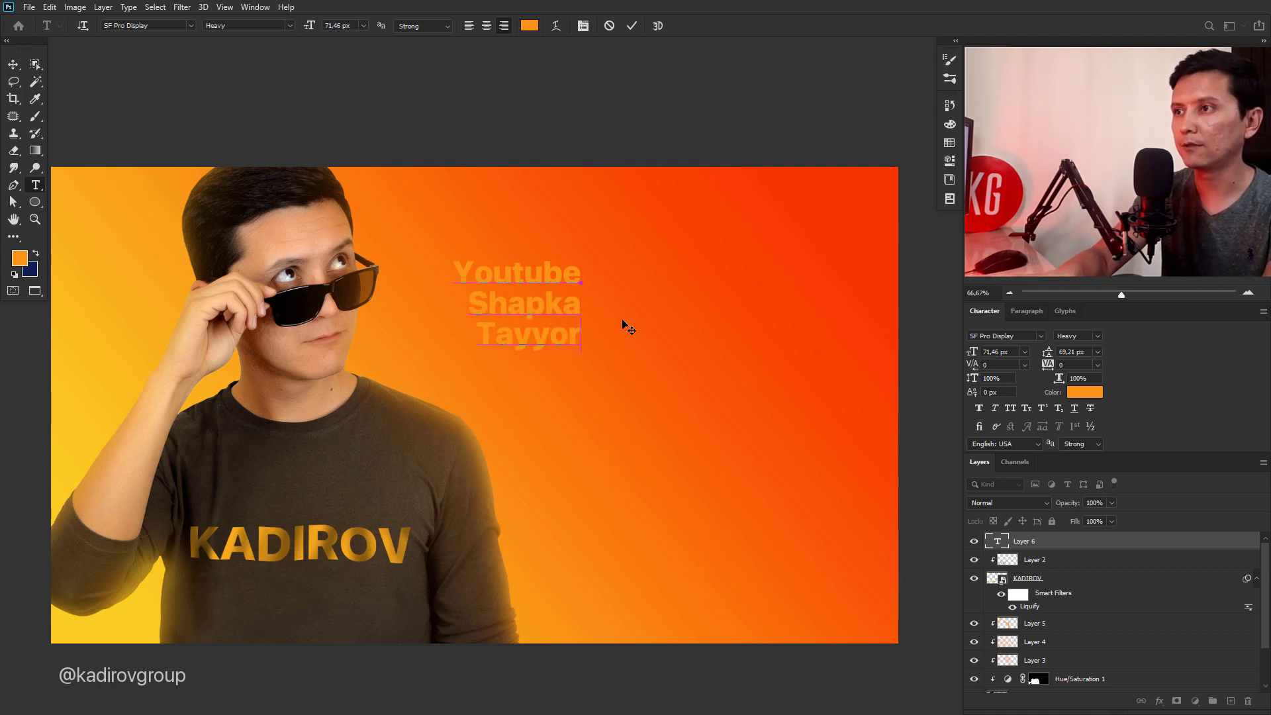
type("lash")
key("ctrl+Return")
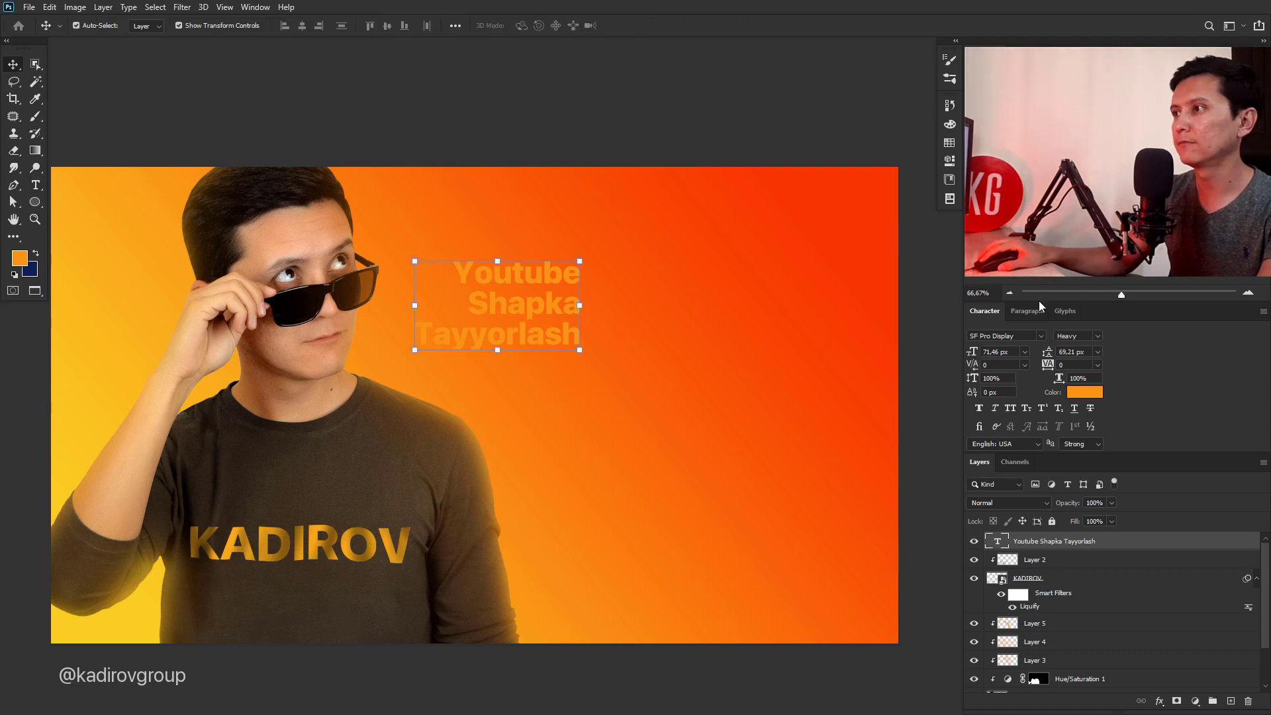
Lowercase the first letters so the headline reads 'Youtube shapka tayyorlash'
left_click_drag(488, 304, 473, 307)
type("s")
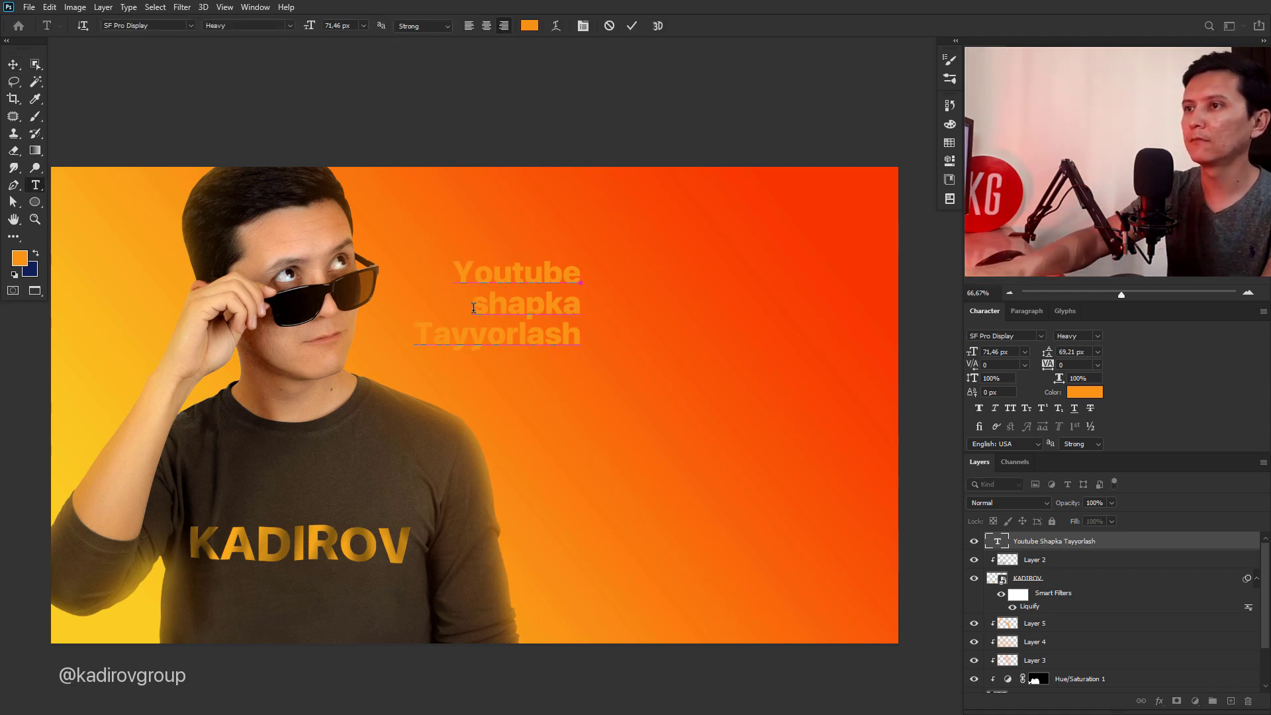
key("Down")
key("Home")
key("Delete")
type("t")
key("ctrl+Return")
Pick white as the headline's text colour
key("v")
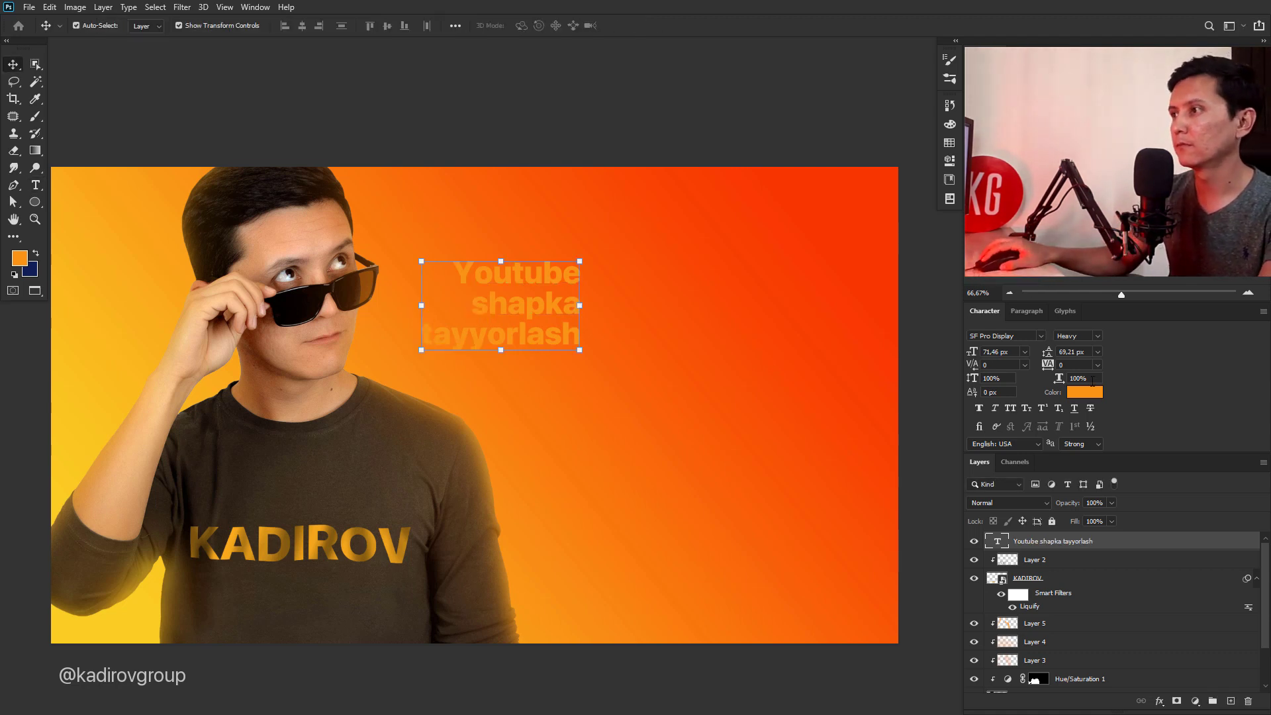
left_click(1084, 392)
left_click_drag(861, 371, 653, 235)
Confirm the white colour, move the headline up-right and scale it up
key("Return")
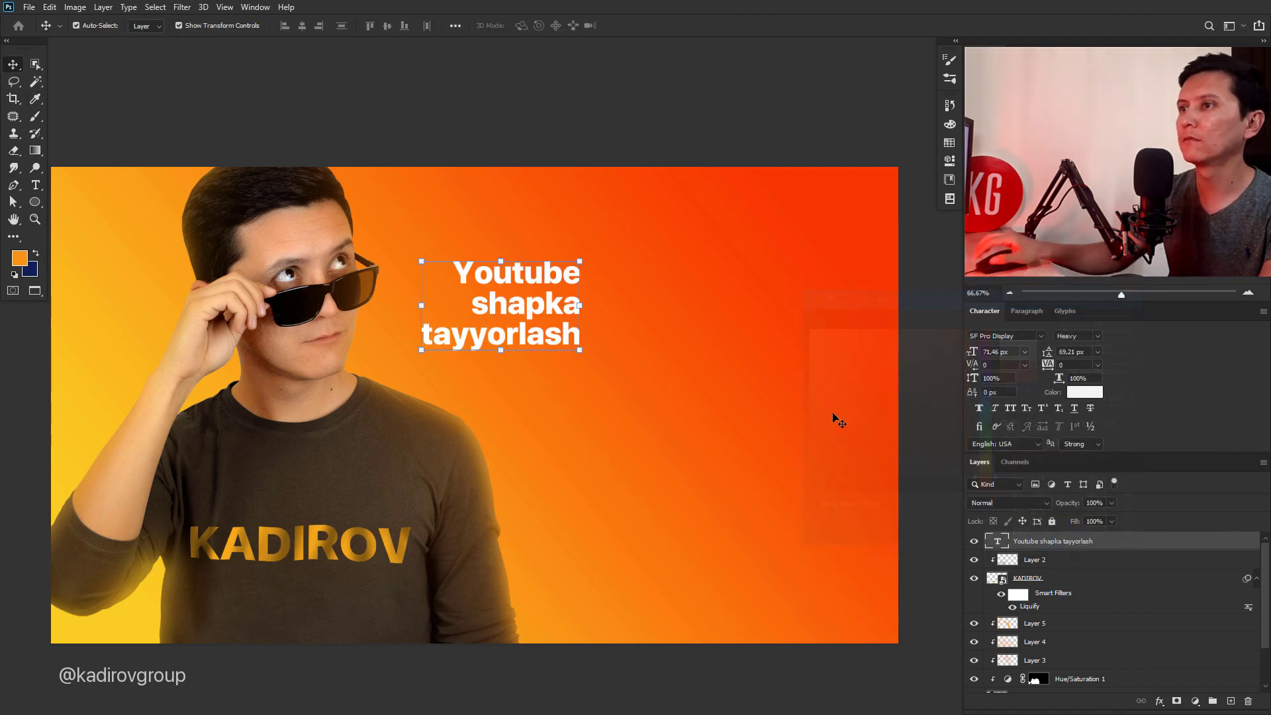
left_click_drag(548, 329, 827, 281)
key("ctrl+t")
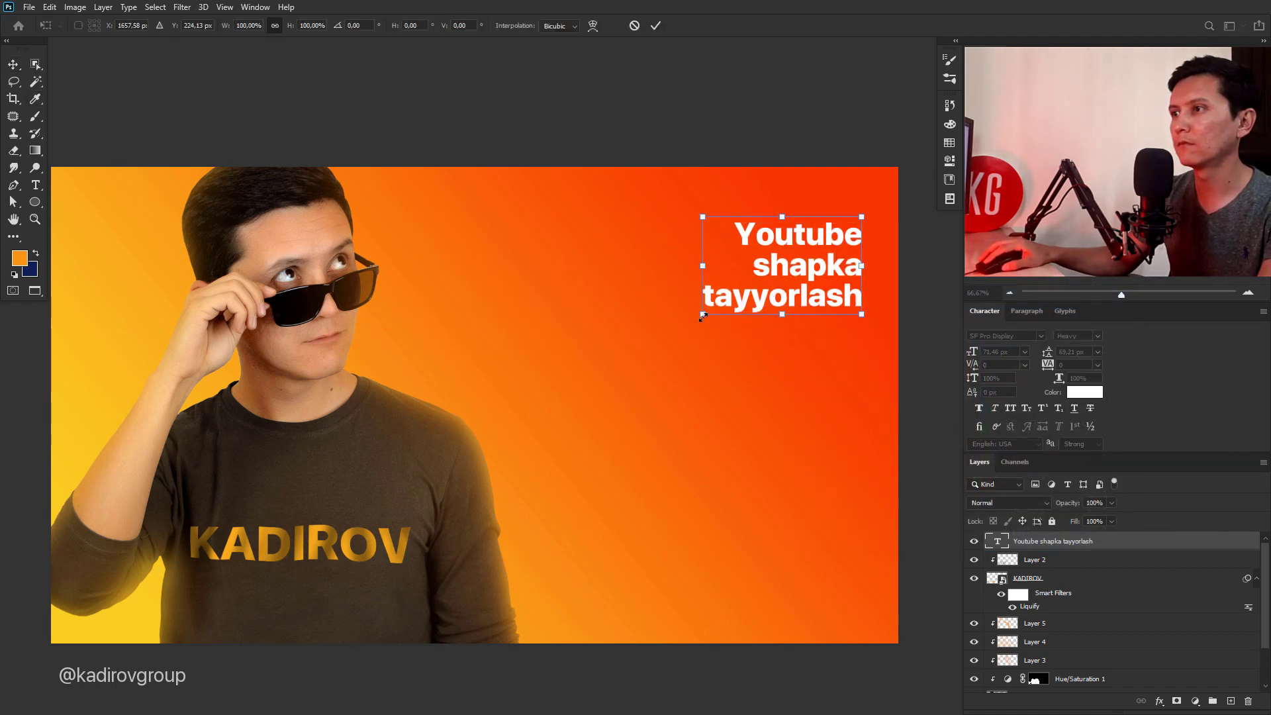
mouse_move(702, 302)
left_mouse_down()
mouse_move(520, 429)
mouse_move(531, 416)
left_mouse_up()
key("Return")
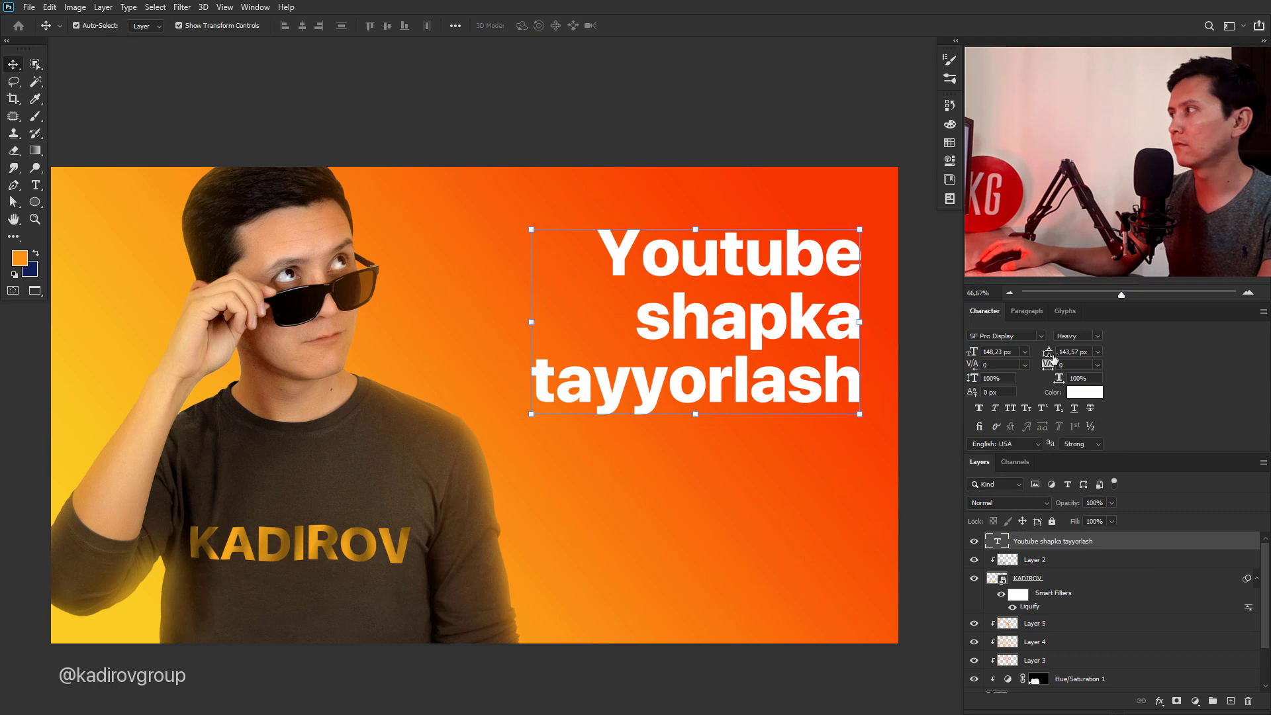
Left-align the headline, move it onto the banner's right half and drag a copy below
left_click(1026, 310)
left_click(978, 333)
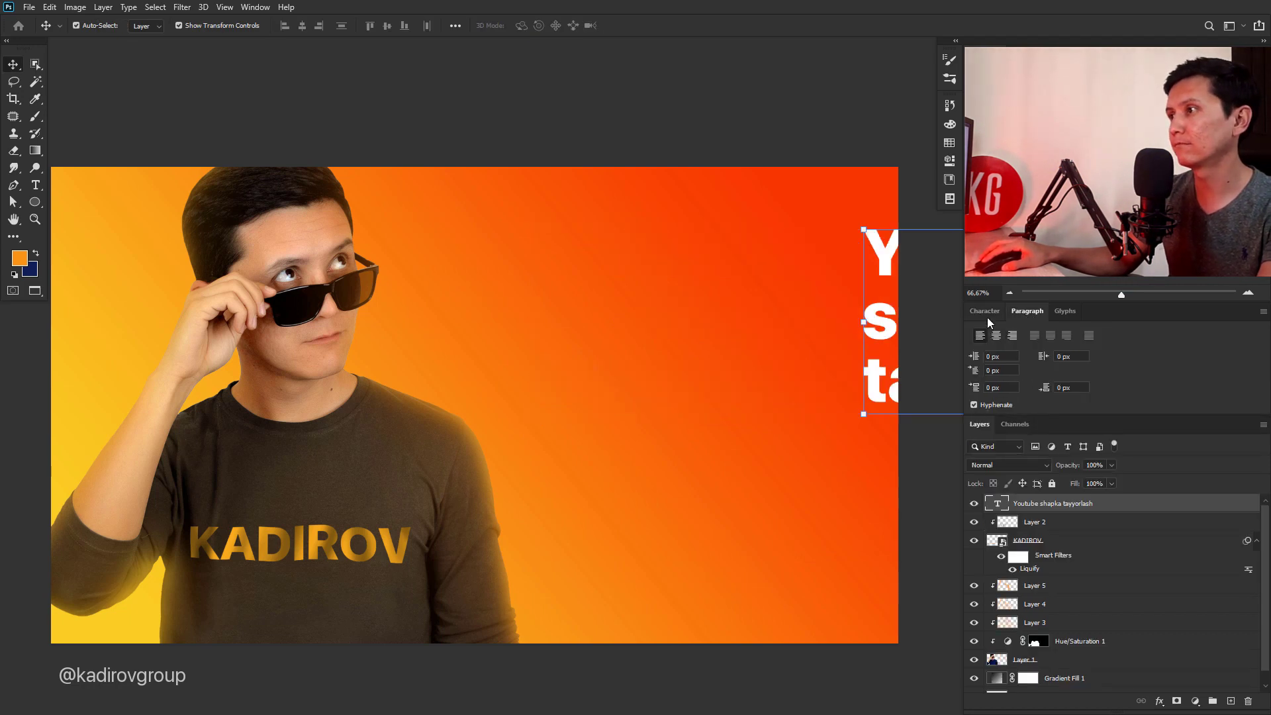
left_click(985, 311)
left_click_drag(869, 338, 526, 336)
left_click_drag(653, 334, 675, 520)
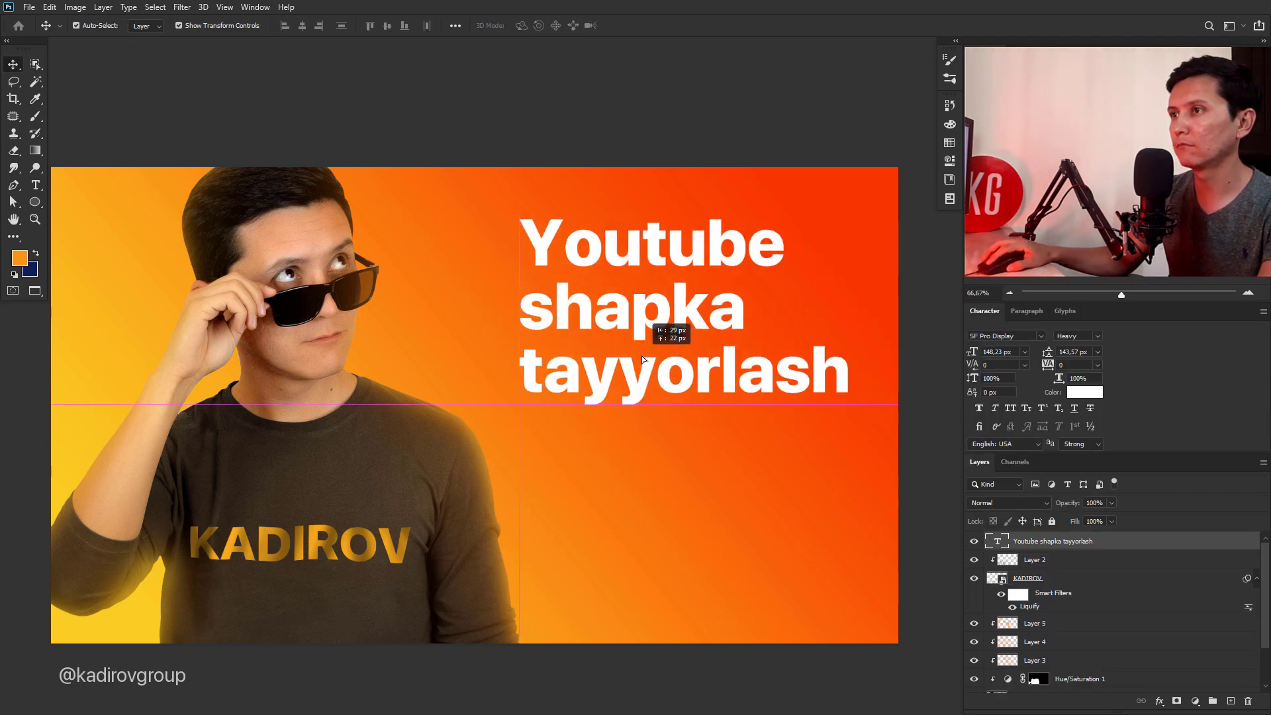
Replace the copied text with 'design by Kadirov' in Light font weight
double_click(674, 519)
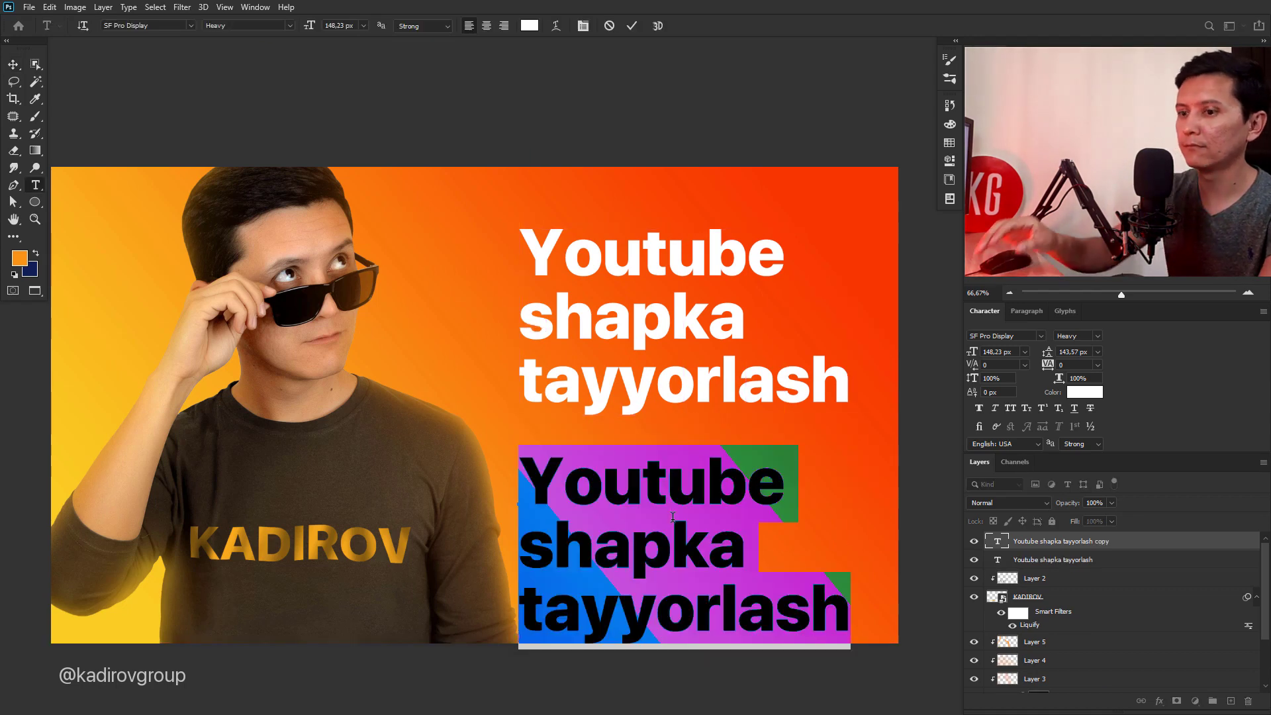
type("desig")
key("BackSpace")
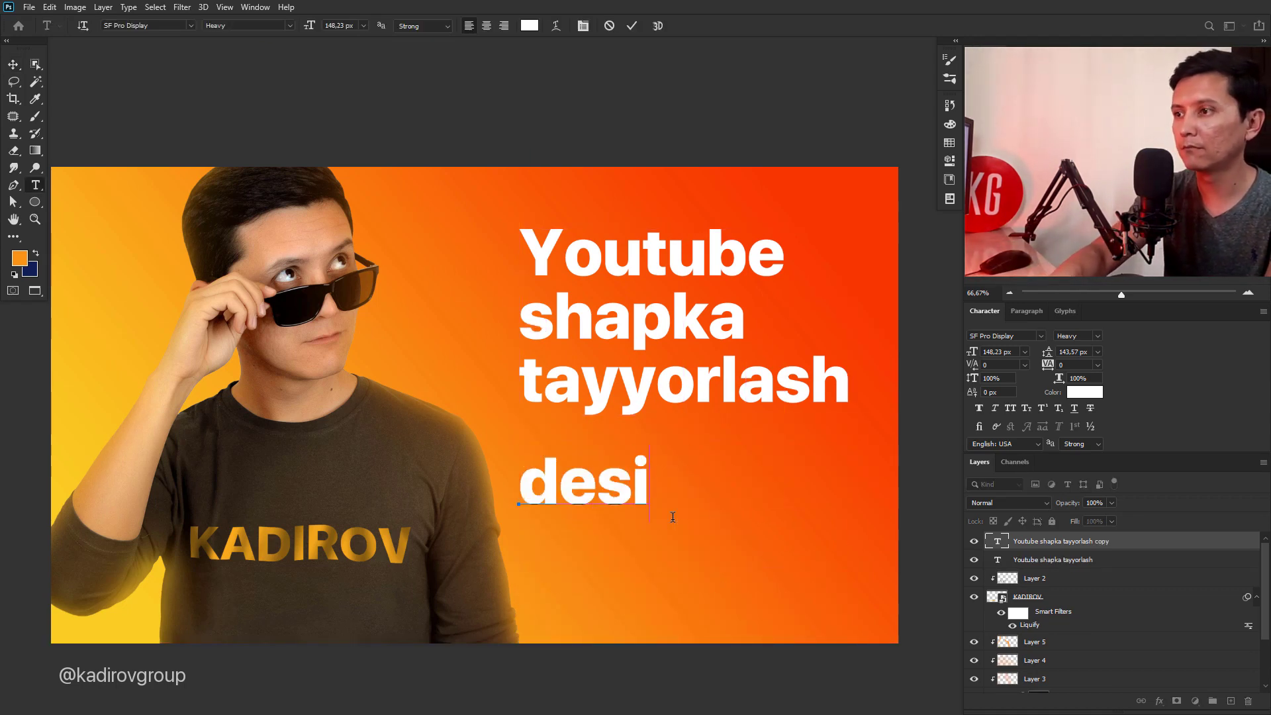
type("gn by")
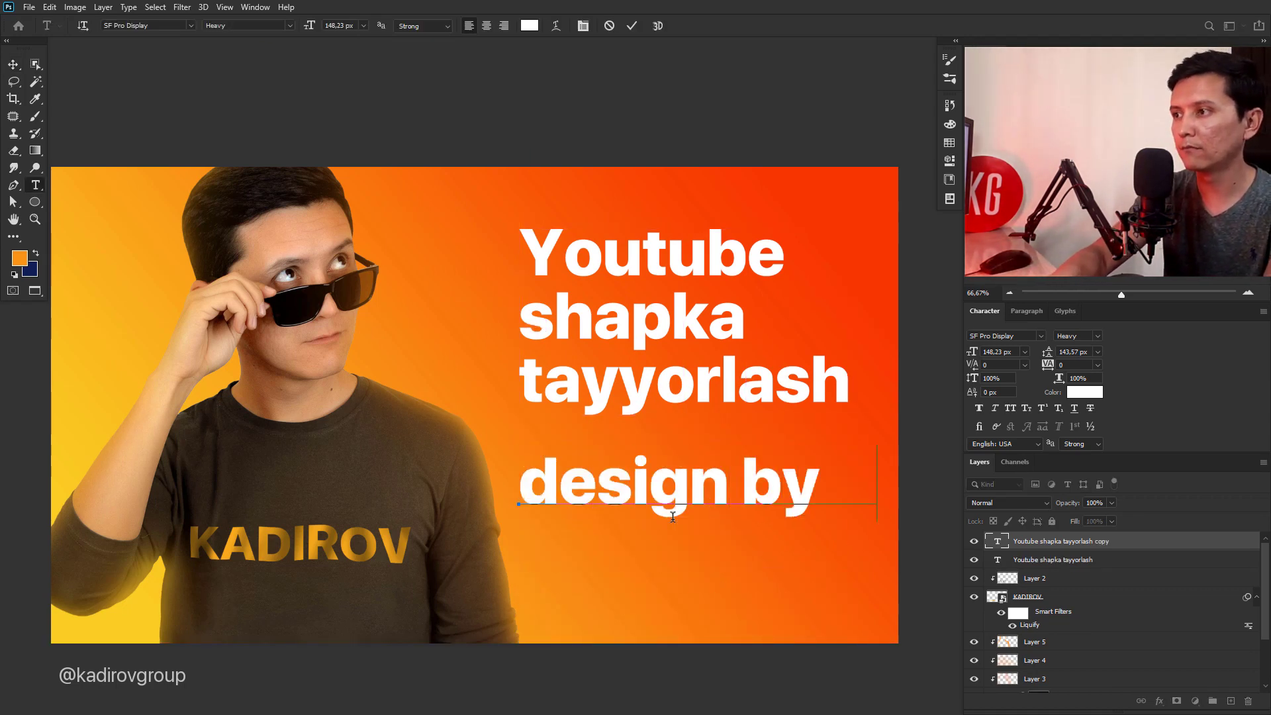
type(" Ka")
key("ctrl+a")
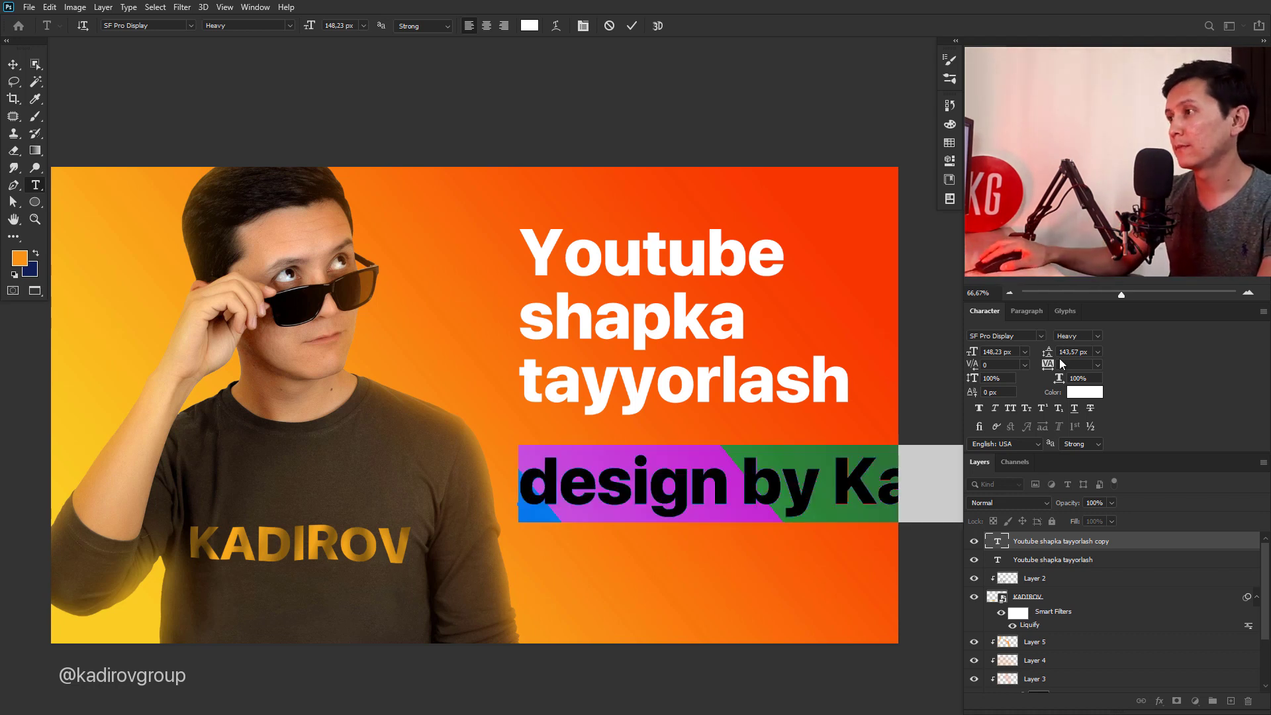
left_click(1076, 335)
left_click(1075, 349)
left_click(755, 490)
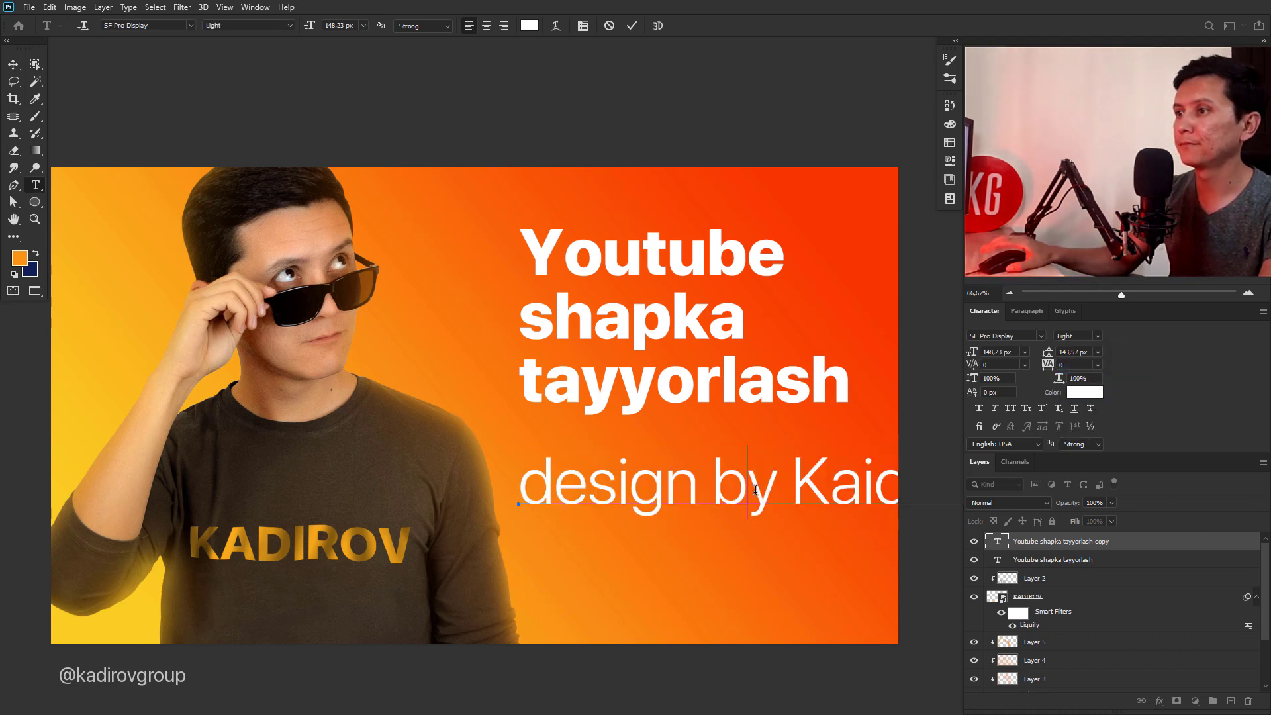
key("ctrl+Return")
Shrink the subtitle to about 38% and fix the 'Kaidrov' spelling to 'Kadirov'
key("v")
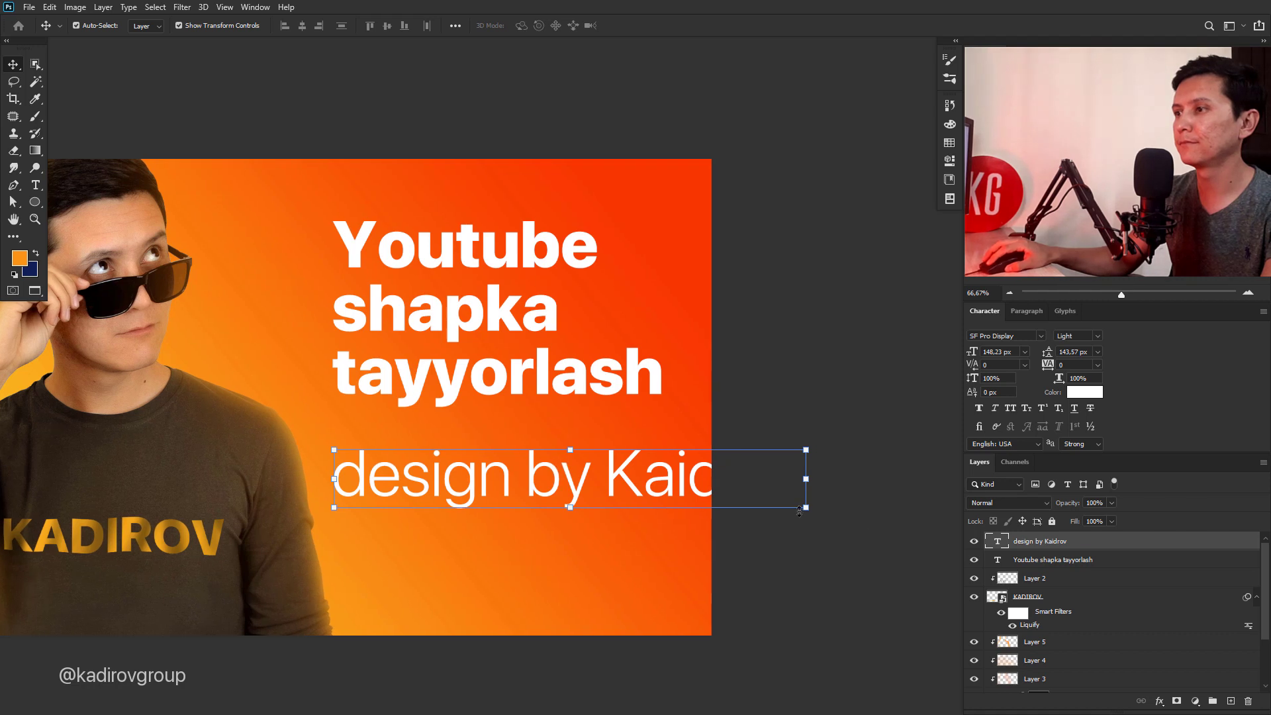
key("ctrl+t")
mouse_move(806, 508)
left_mouse_down()
mouse_move(473, 451)
mouse_move(497, 455)
left_mouse_up()
key("Return")
double_click(481, 456)
type("di")
key("ctrl+Return")
key("v")
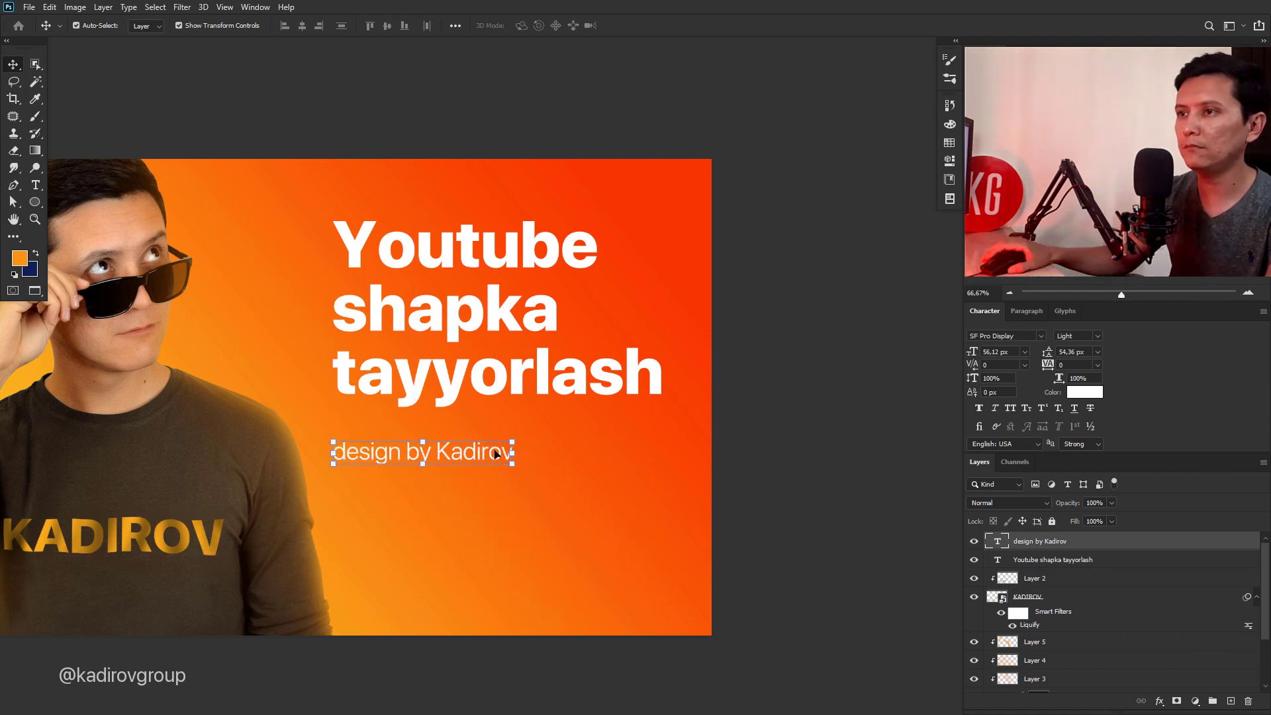
Nudge both text blocks slightly right and down, then recentre the banner view
left_click(467, 336, "shift")
left_click_drag(467, 337, 474, 343)
left_click(760, 496)
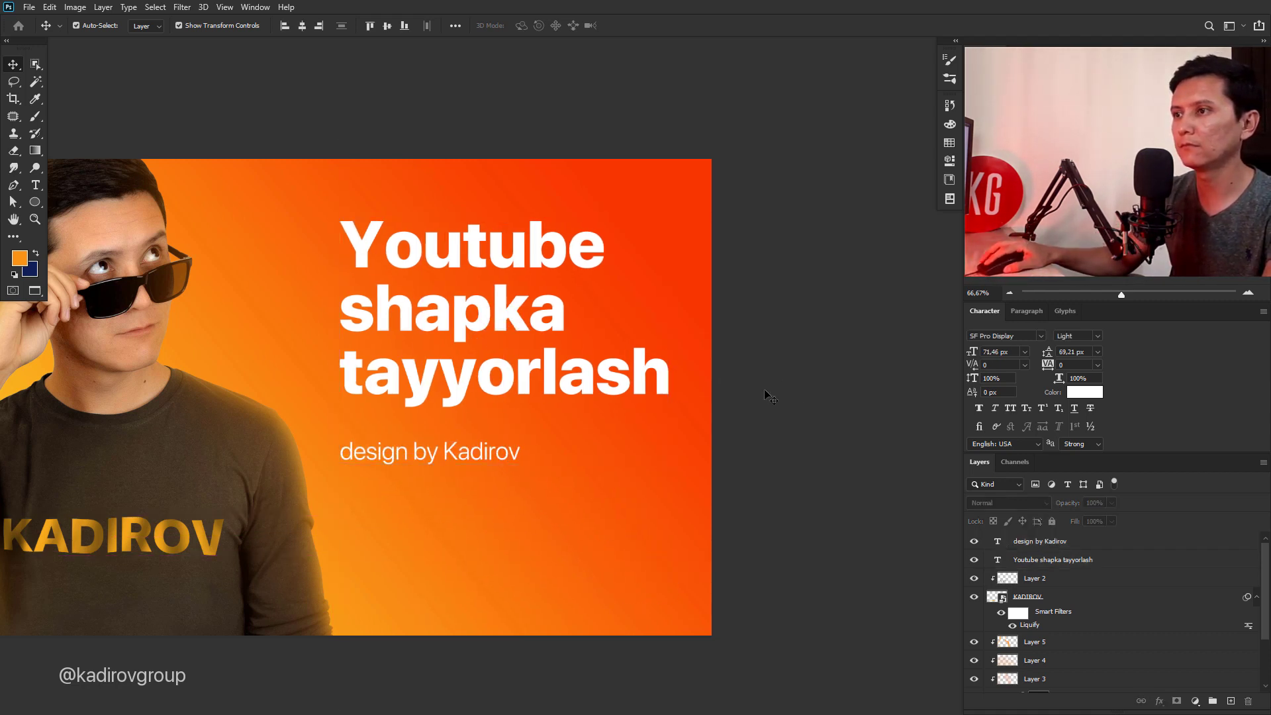
left_click_drag(419, 413, 619, 427)
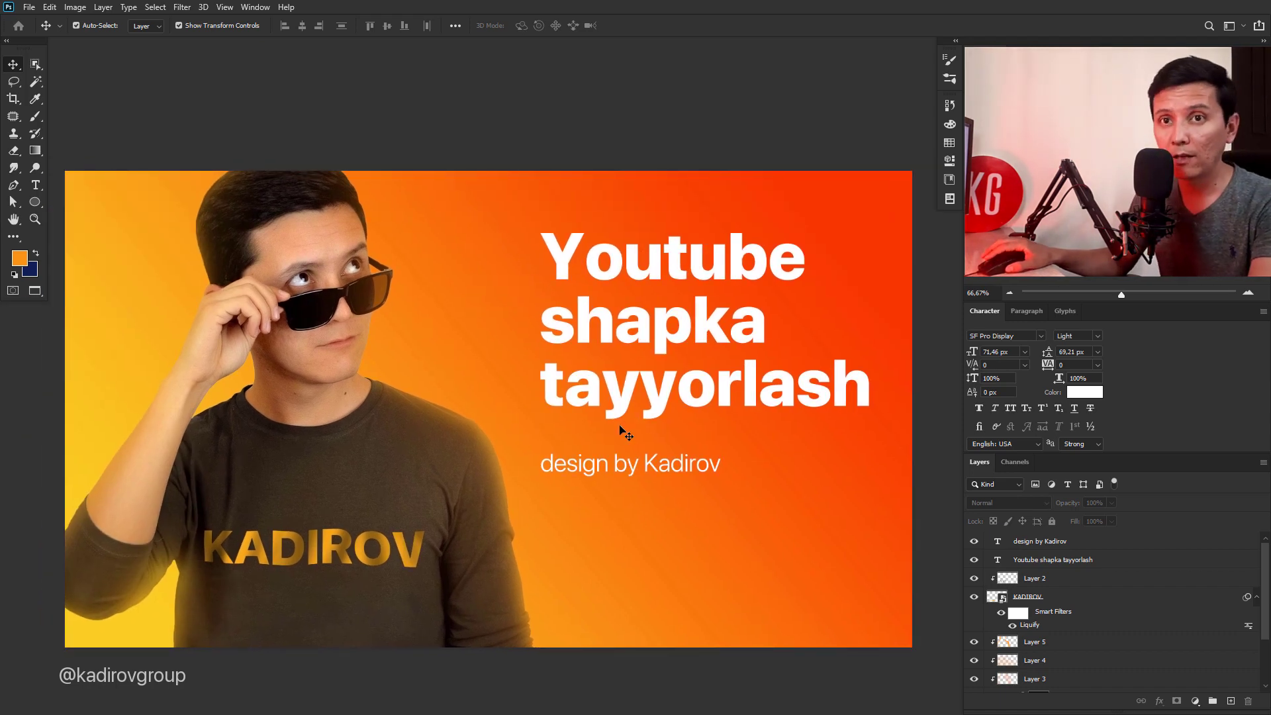
Switch to Full Screen Mode and zoom in so the banner fills the screen
key("f")
key("f")
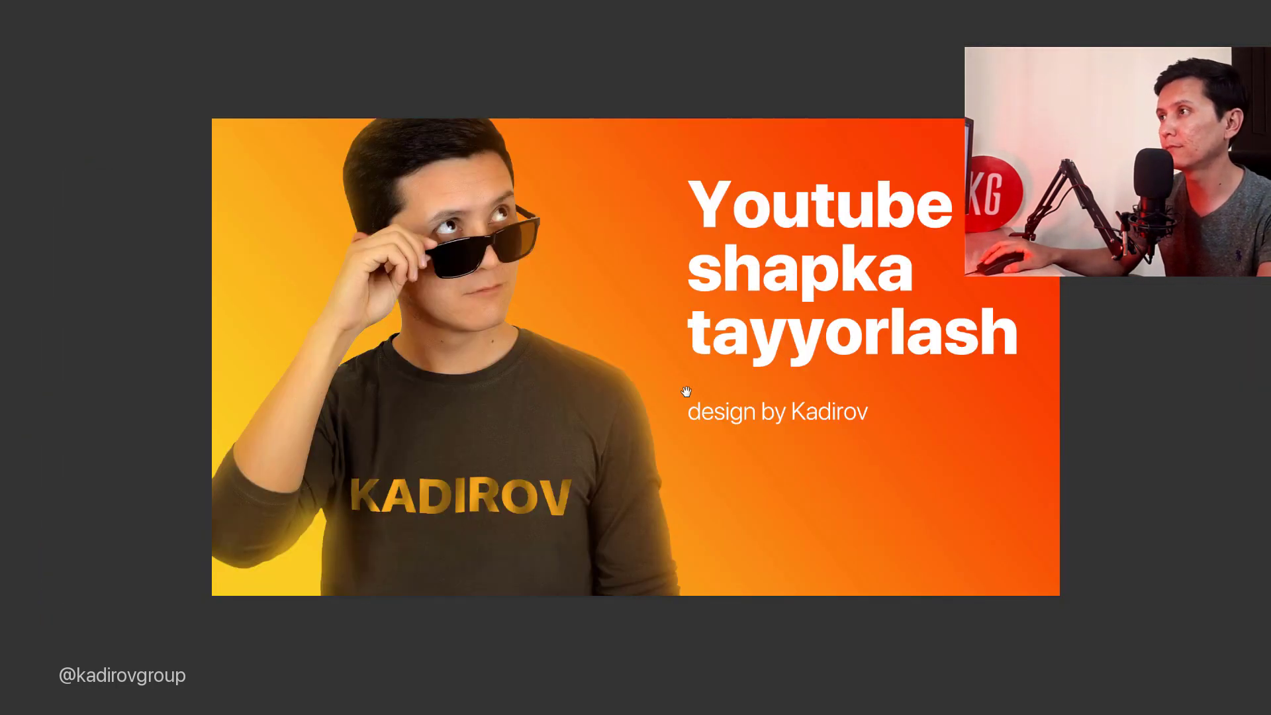
key("ctrl+plus")
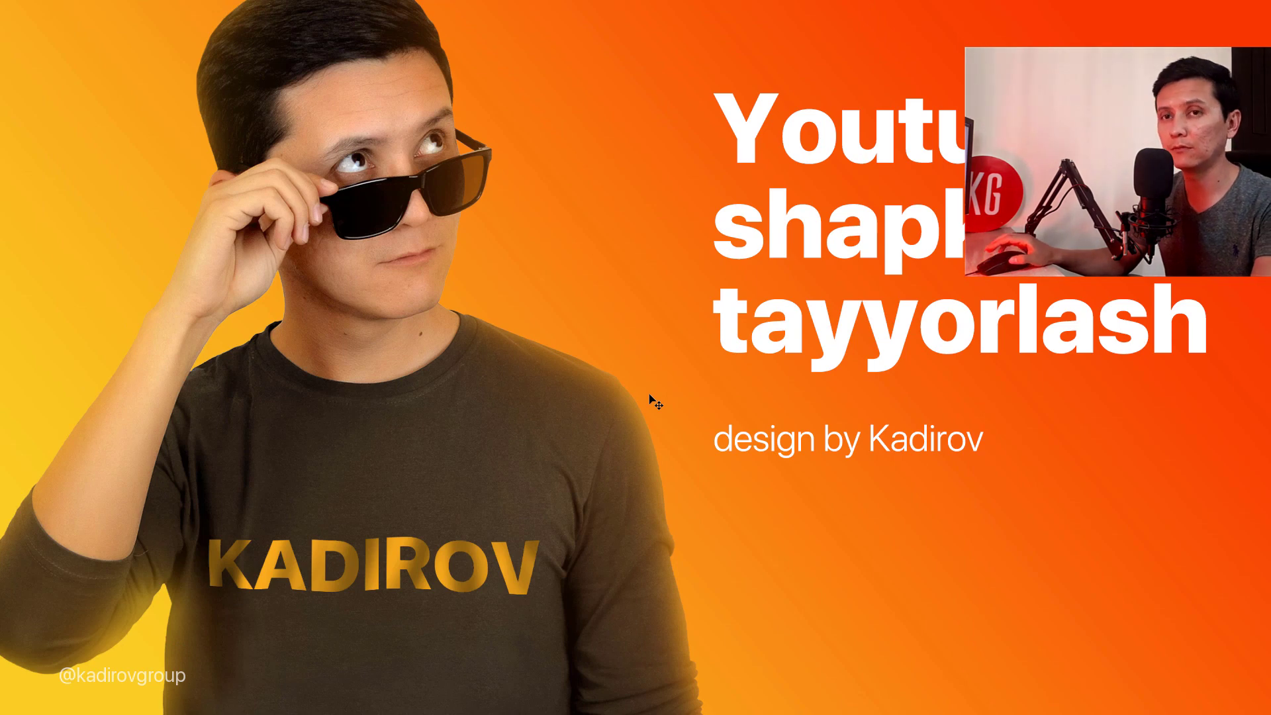